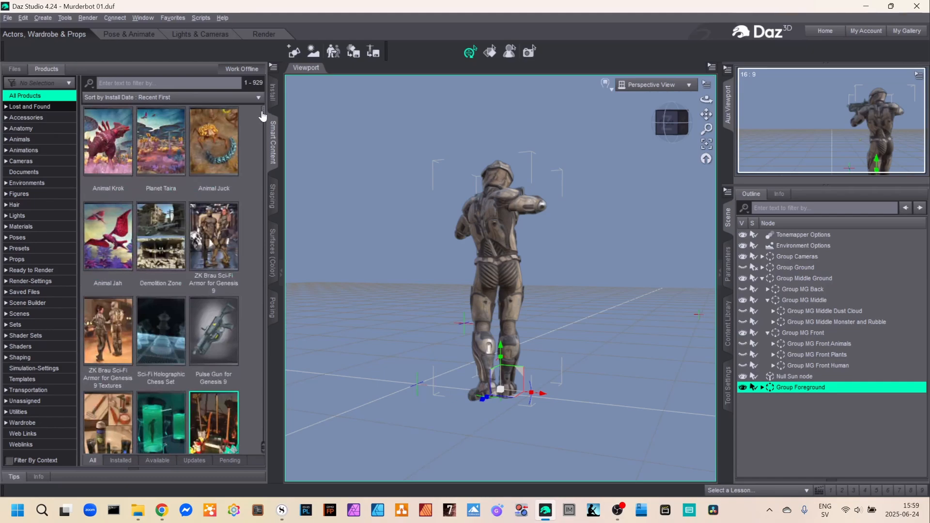
Examine the armoured figure from several angles and select the ZK Brau Sci-Fi Armor for Genesis 9 product.
{"action": "mouse_move", "coordinate": [261, 112]}
{"action": "left_mouse_down"}
{"action": "mouse_move", "coordinate": [260, 251]}
{"action": "mouse_move", "coordinate": [260, 109]}
{"action": "left_mouse_up"}
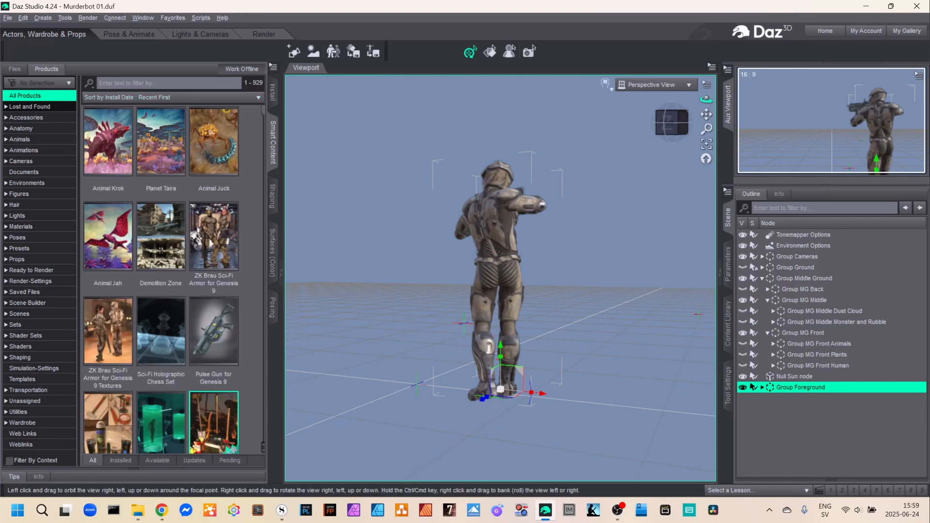
{"action": "left_click_drag", "start_coordinate": [706, 100], "coordinate": [685, 100]}
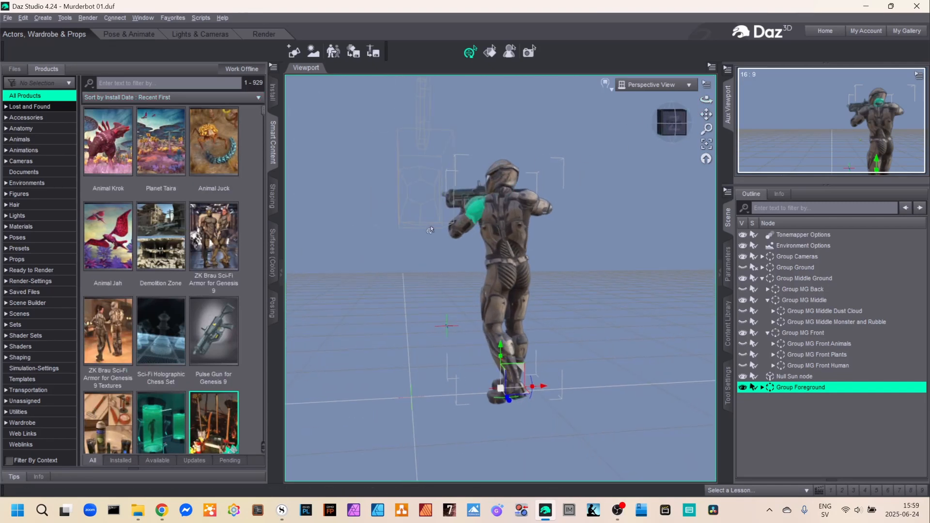
{"action": "left_click", "coordinate": [211, 234]}
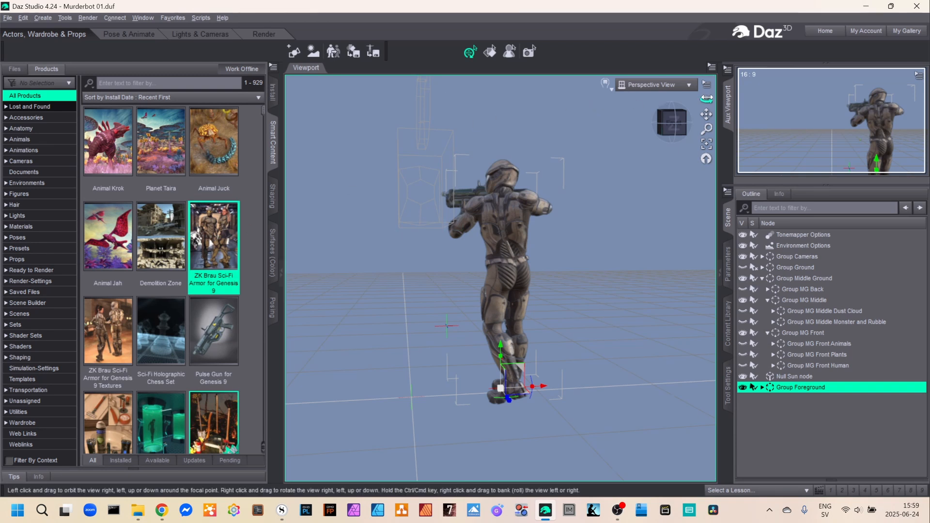
{"action": "left_click_drag", "start_coordinate": [706, 99], "coordinate": [671, 101]}
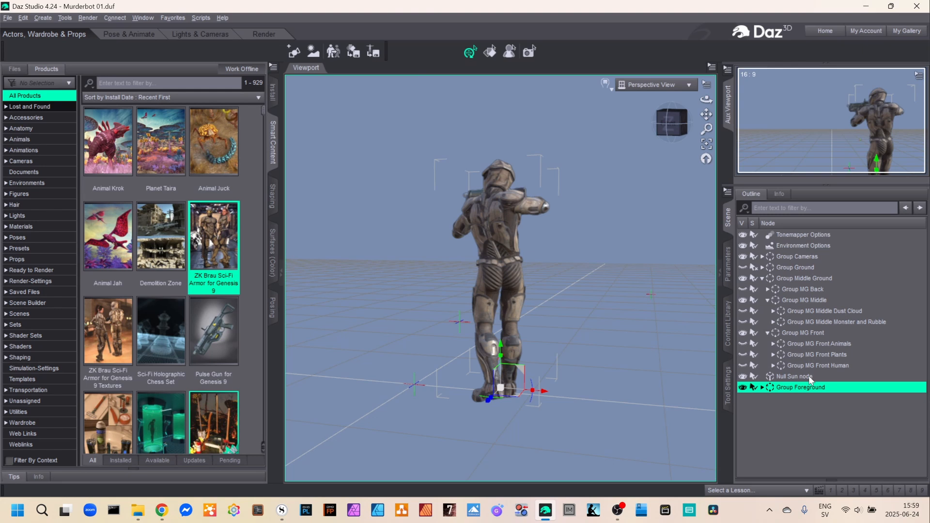
Search the product library for "sand" and for "monster", and examine the Sand Creatures and Monster Worm products.
{"action": "left_click", "coordinate": [184, 83]}
{"action": "type", "text": "sand"}
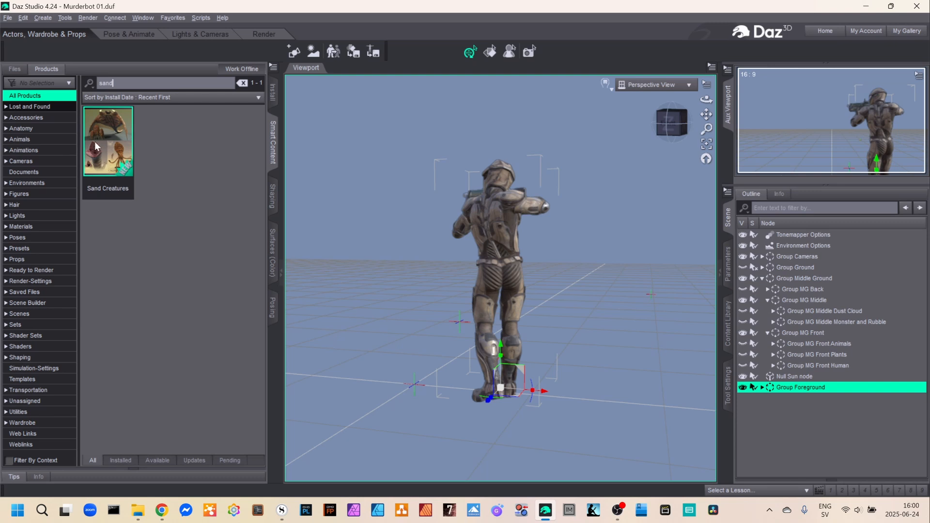
{"action": "mouse_move", "coordinate": [94, 158]}
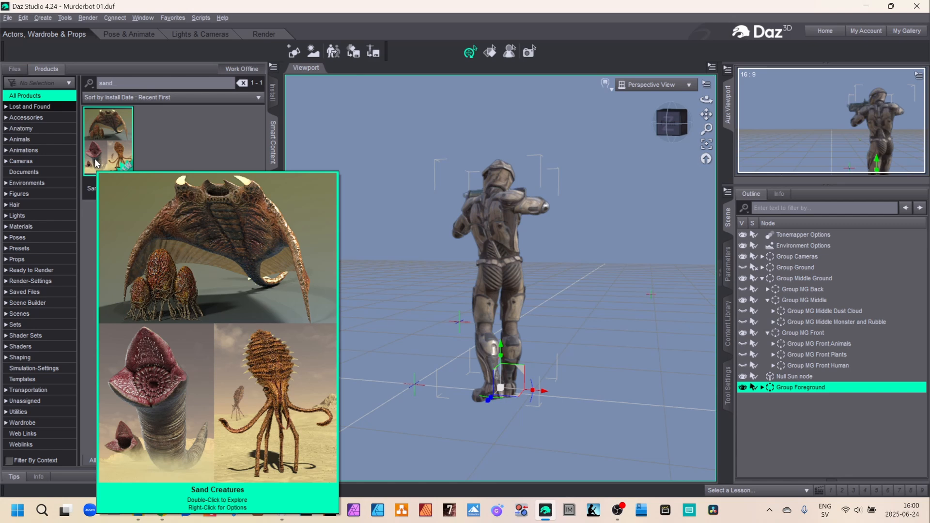
{"action": "double_click", "coordinate": [124, 82]}
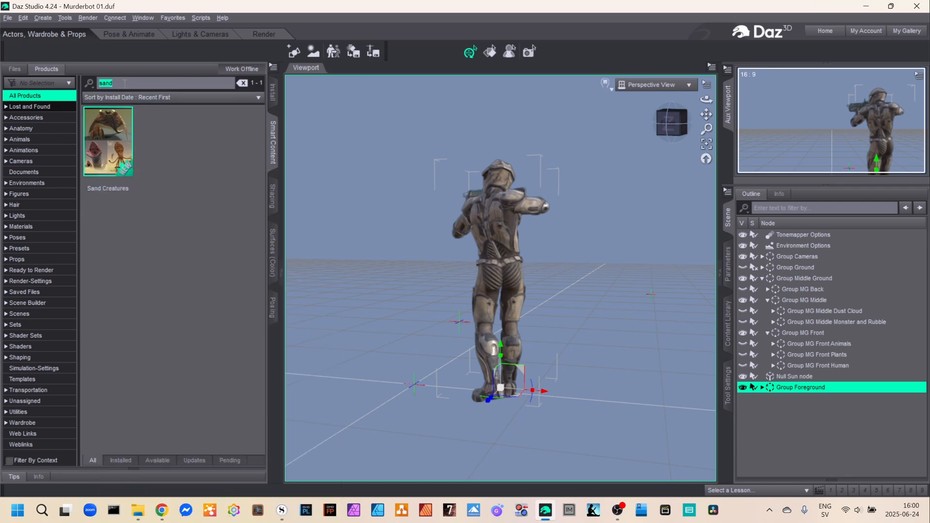
{"action": "type", "text": "monster"}
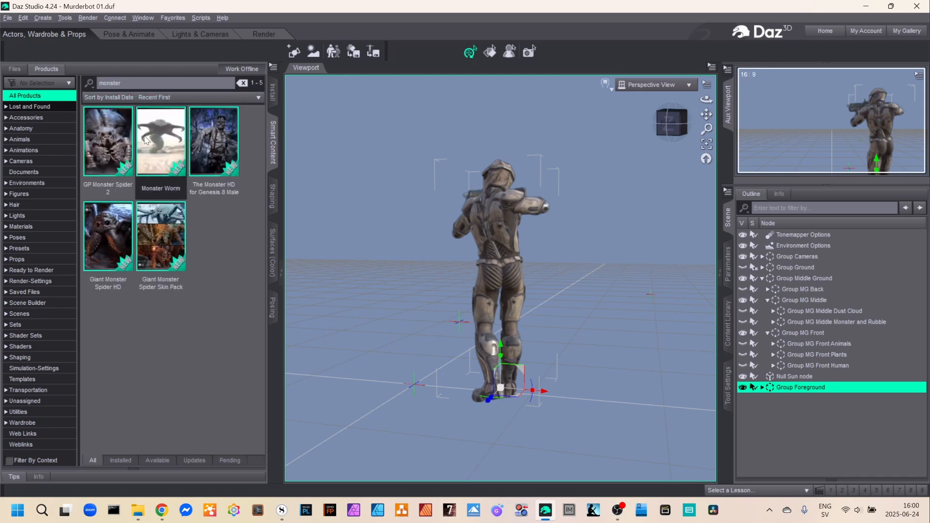
{"action": "mouse_move", "coordinate": [169, 158]}
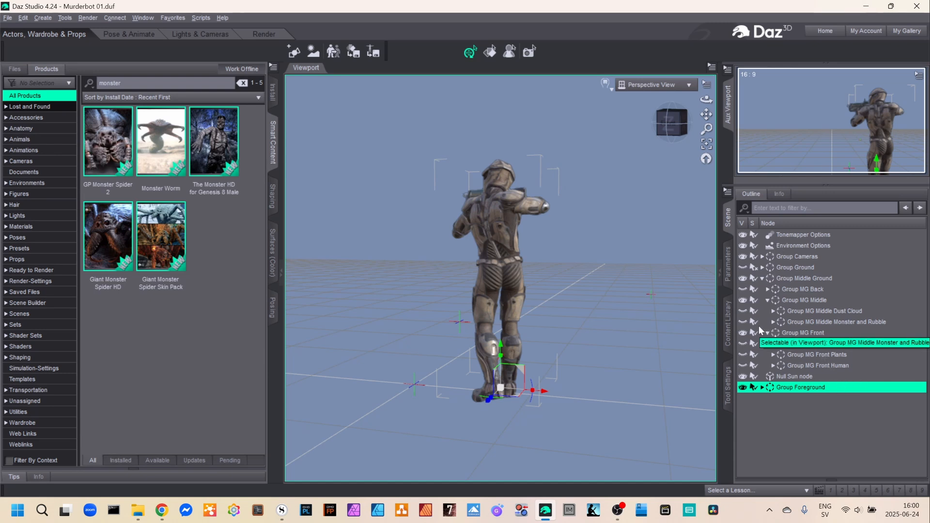
Make Group MG Middle Monster and Rubble visible in the scene.
{"action": "left_click", "coordinate": [743, 323]}
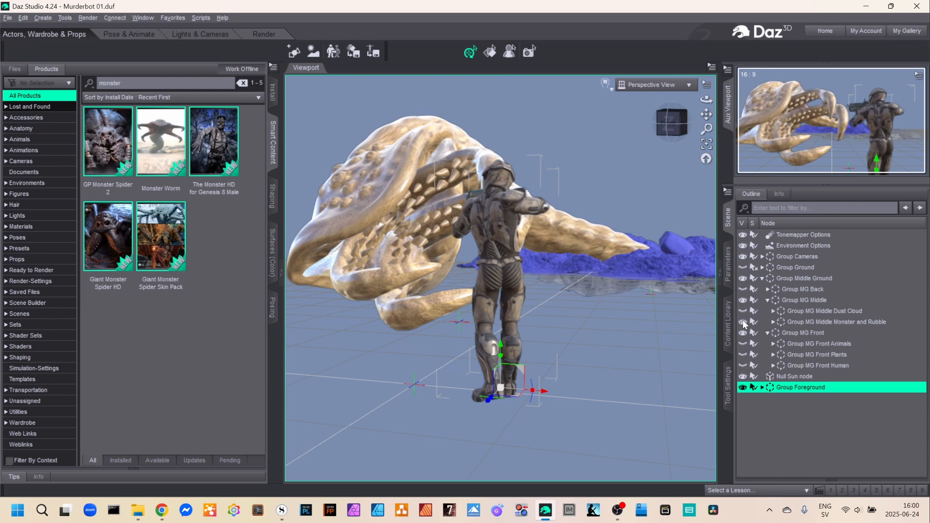
{"action": "scroll", "coordinate": [655, 226], "scroll_direction": "down", "scroll_amount": 6}
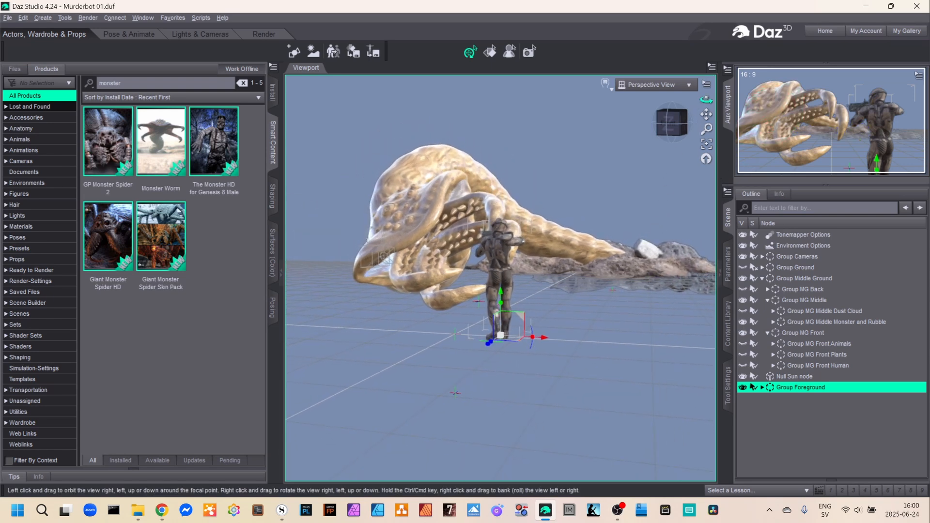
{"action": "left_click_drag", "start_coordinate": [706, 99], "coordinate": [656, 100]}
{"action": "scroll", "coordinate": [605, 151], "scroll_direction": "down", "scroll_amount": 2}
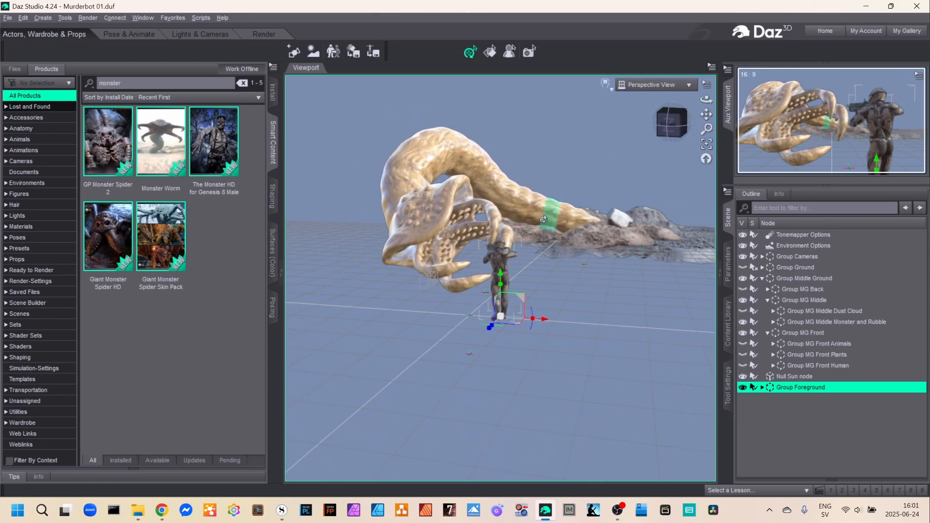
Select and frame the Monster Worm, inspect it from several angles, and collapse its node hierarchy.
{"action": "left_click", "coordinate": [556, 213]}
{"action": "left_click", "coordinate": [706, 143]}
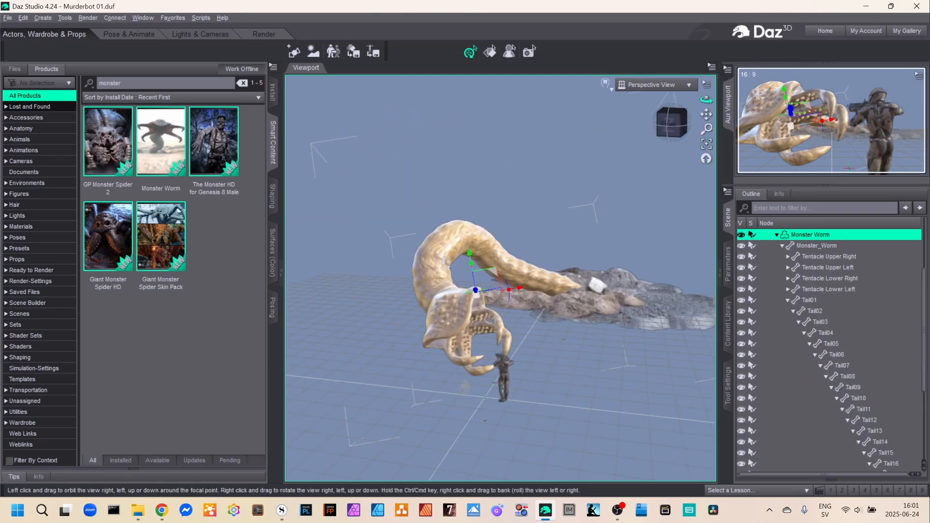
{"action": "left_click_drag", "start_coordinate": [706, 100], "coordinate": [694, 116]}
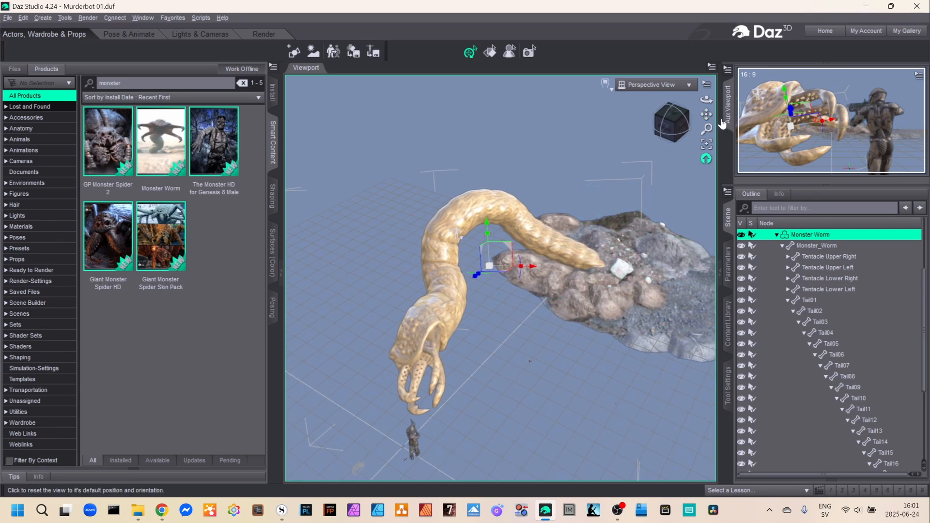
{"action": "left_click_drag", "start_coordinate": [706, 99], "coordinate": [713, 99]}
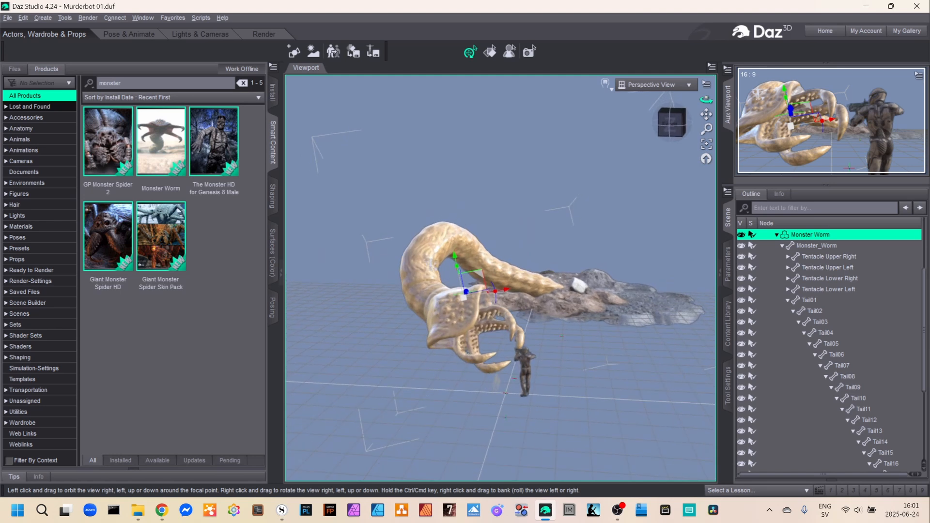
{"action": "left_click", "coordinate": [776, 235]}
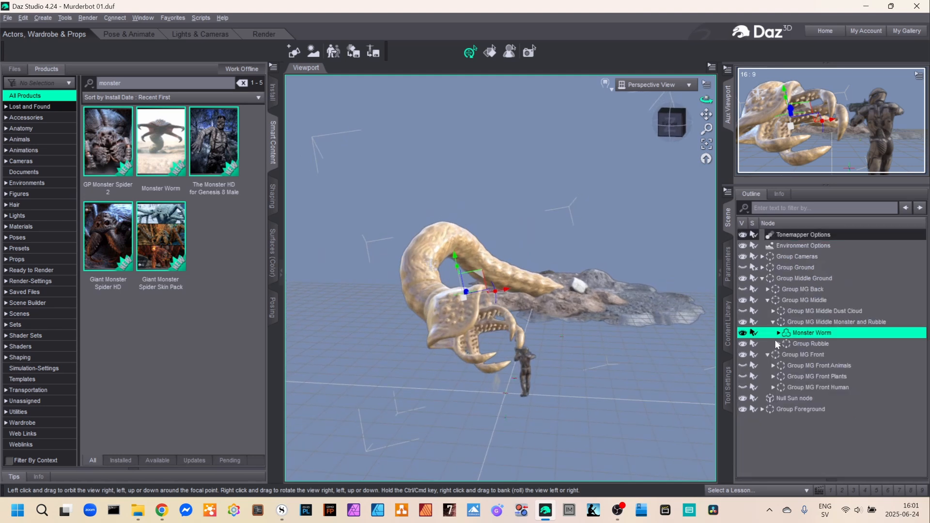
{"action": "left_click", "coordinate": [773, 322]}
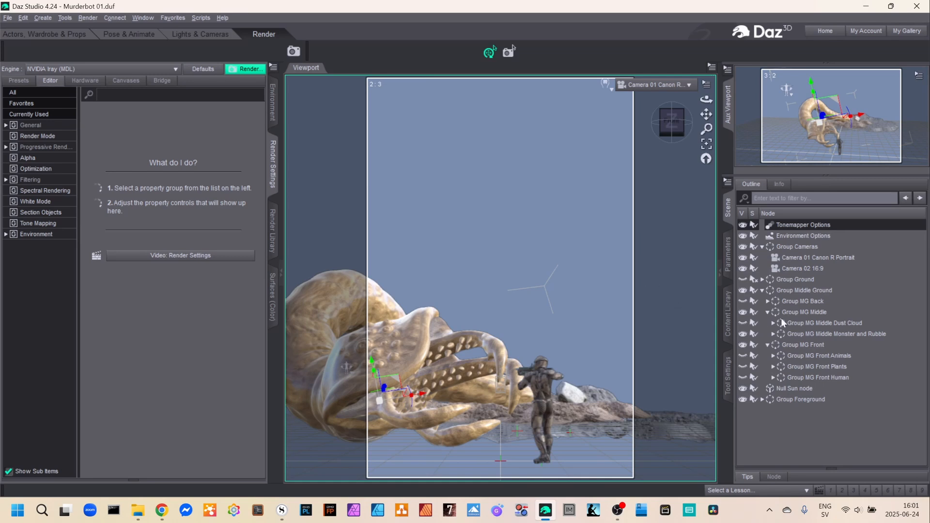
Select Camera 02 16:9 and switch the main viewport to that camera.
{"action": "left_click", "coordinate": [794, 267]}
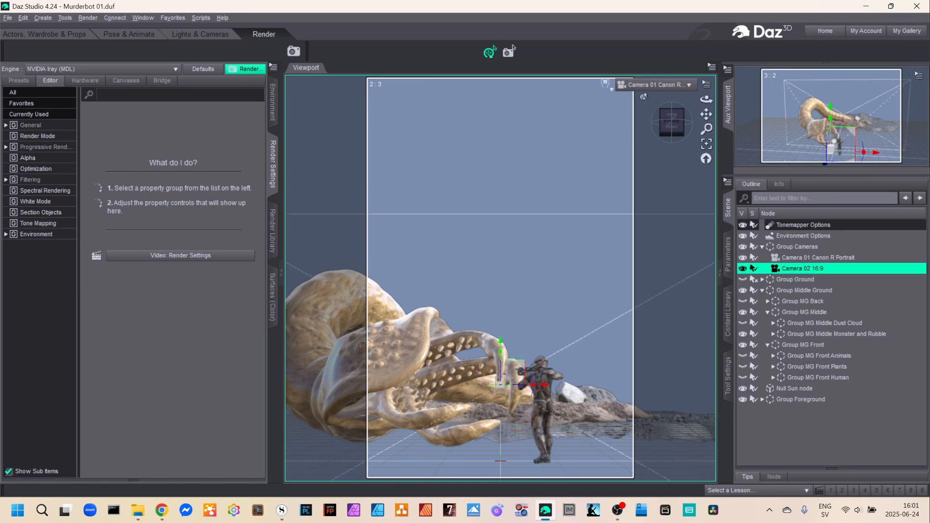
{"action": "left_click", "coordinate": [648, 85]}
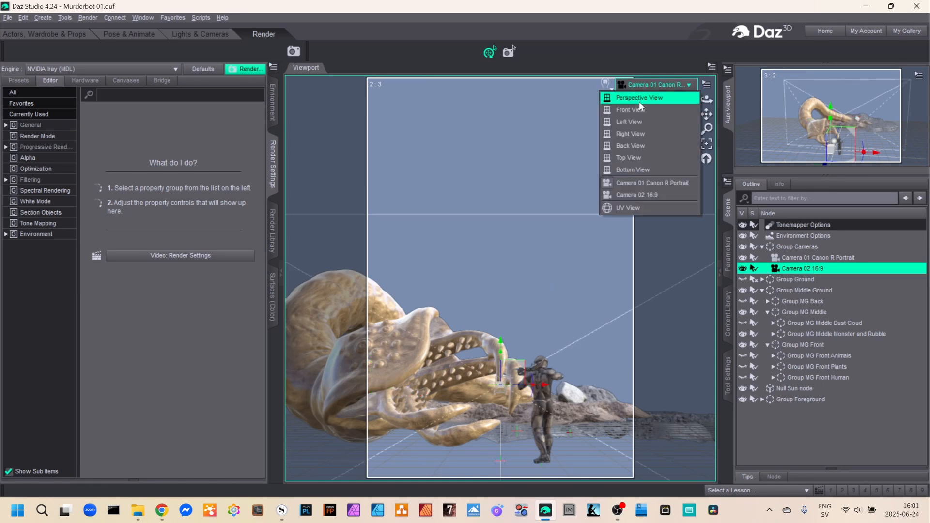
{"action": "left_click", "coordinate": [638, 196]}
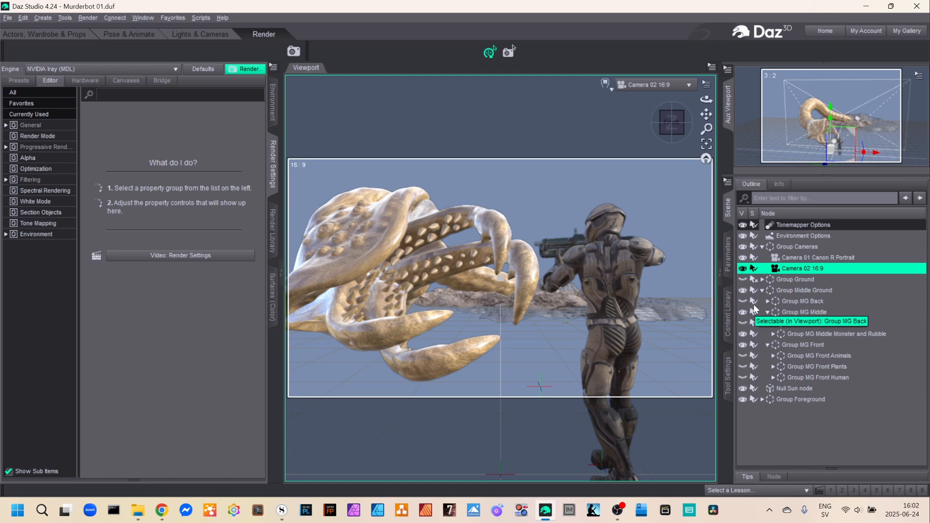
Make Group Ground, Group MG Back and Group MG Front Animals visible.
{"action": "left_click", "coordinate": [742, 279]}
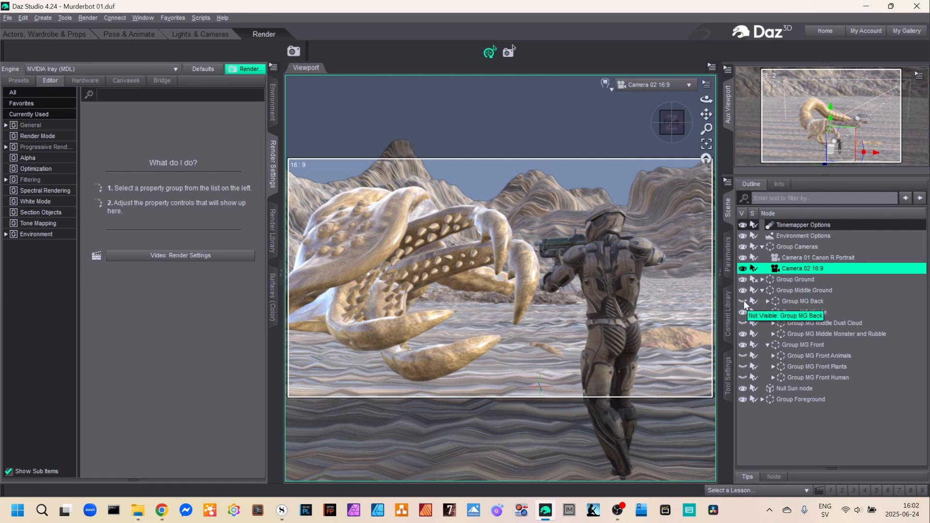
{"action": "left_click", "coordinate": [742, 300]}
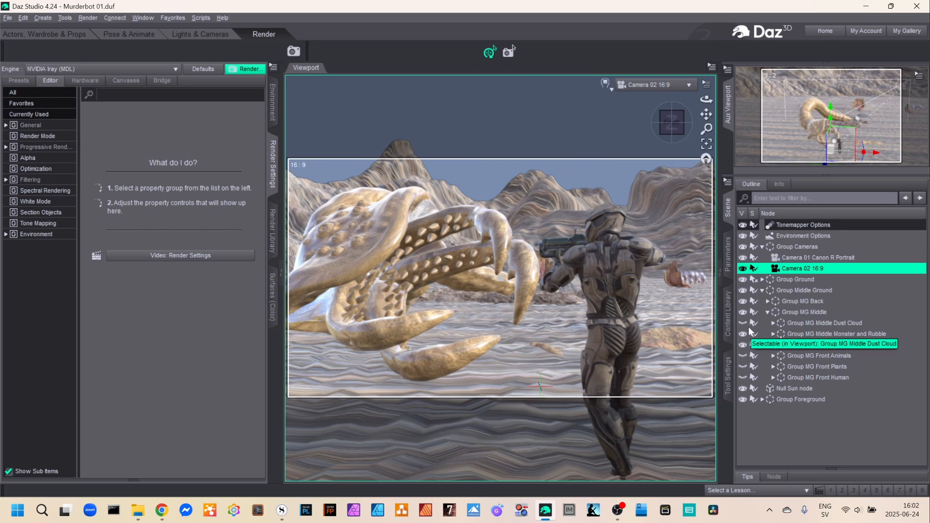
{"action": "left_click", "coordinate": [742, 356]}
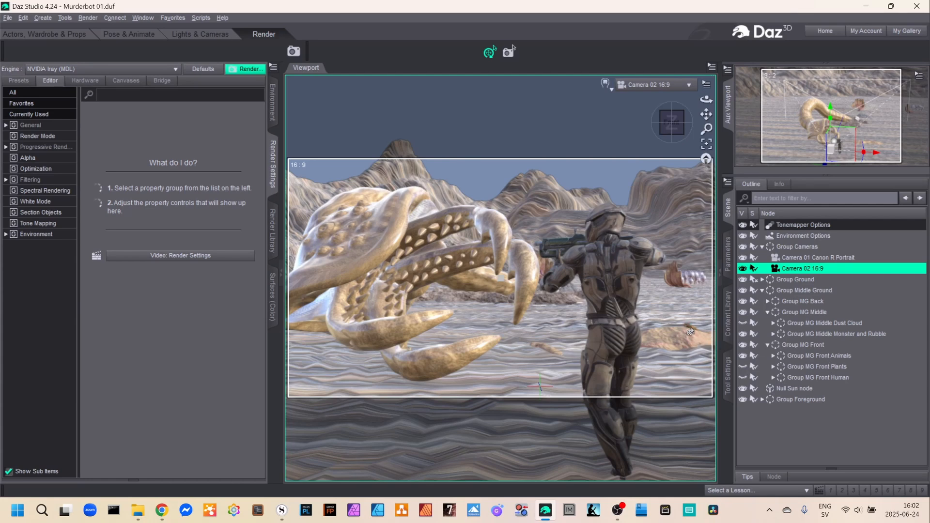
Collapse Group MG Front, Group MG Middle and Group Middle Ground in the scene hierarchy, and select Group Middle Ground.
{"action": "left_click", "coordinate": [767, 344]}
{"action": "left_click", "coordinate": [767, 312]}
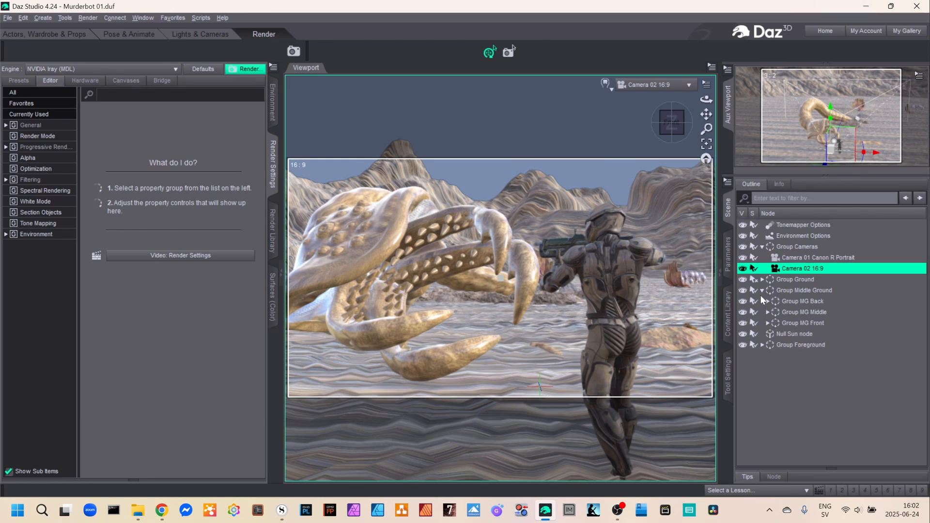
{"action": "left_click", "coordinate": [762, 291]}
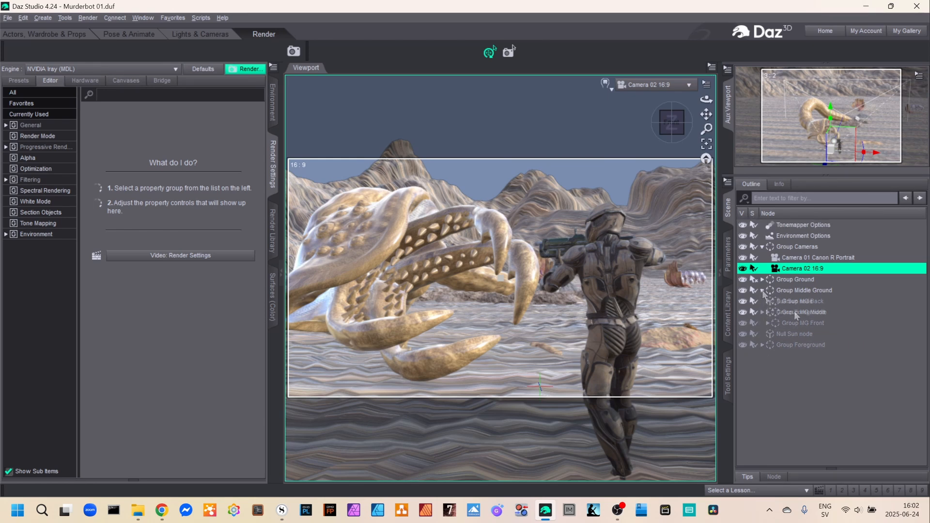
{"action": "left_click", "coordinate": [794, 311]}
{"action": "left_click", "coordinate": [812, 290]}
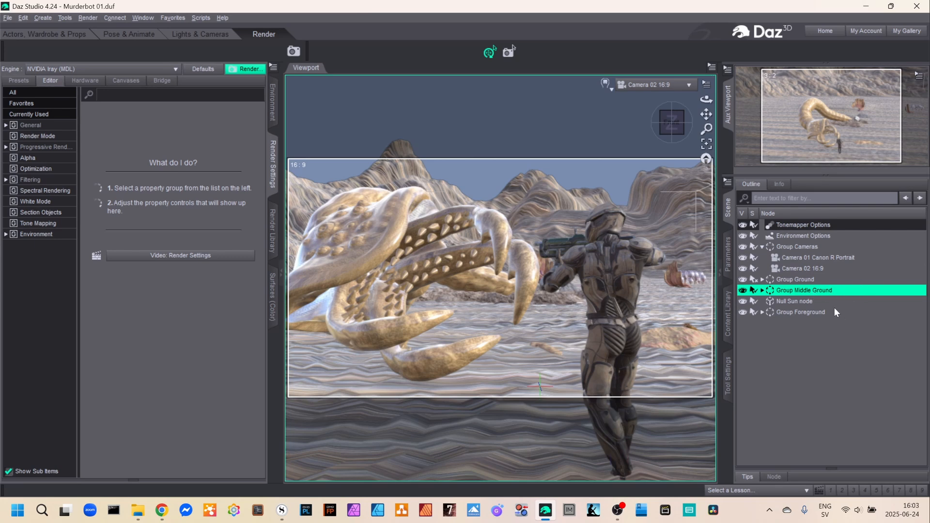
Expand Group Middle Ground and go through its MG Back and MG Middle subgroups, including the dust cloud group.
{"action": "left_click", "coordinate": [762, 290]}
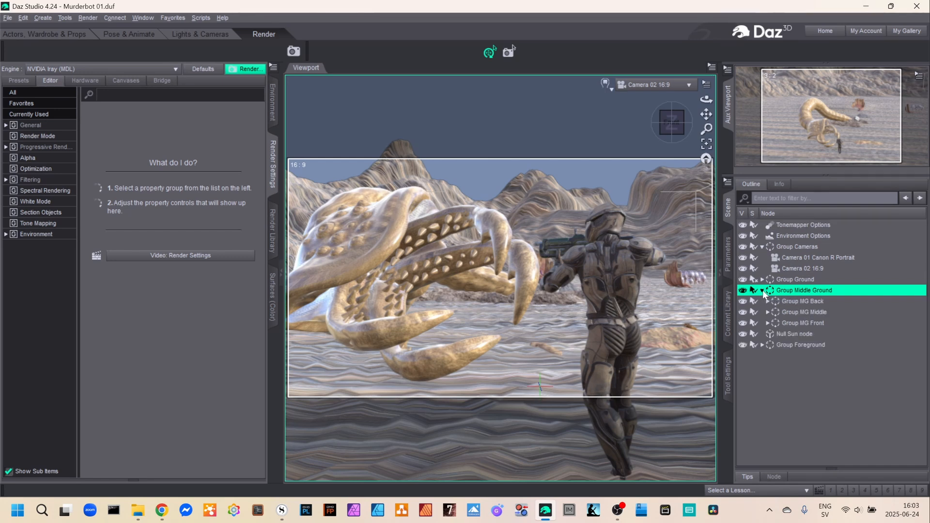
{"action": "left_click", "coordinate": [805, 311]}
{"action": "left_click", "coordinate": [806, 301]}
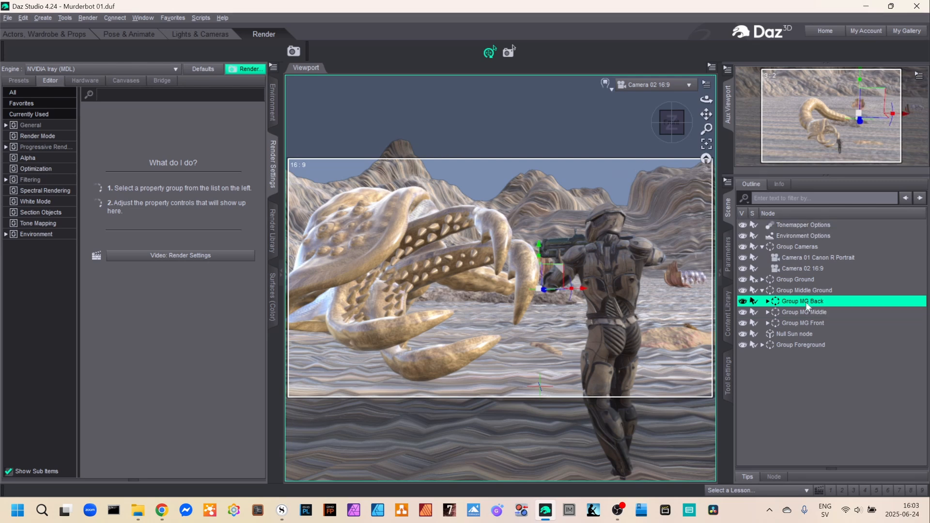
{"action": "left_click", "coordinate": [767, 312]}
{"action": "left_click", "coordinate": [806, 323]}
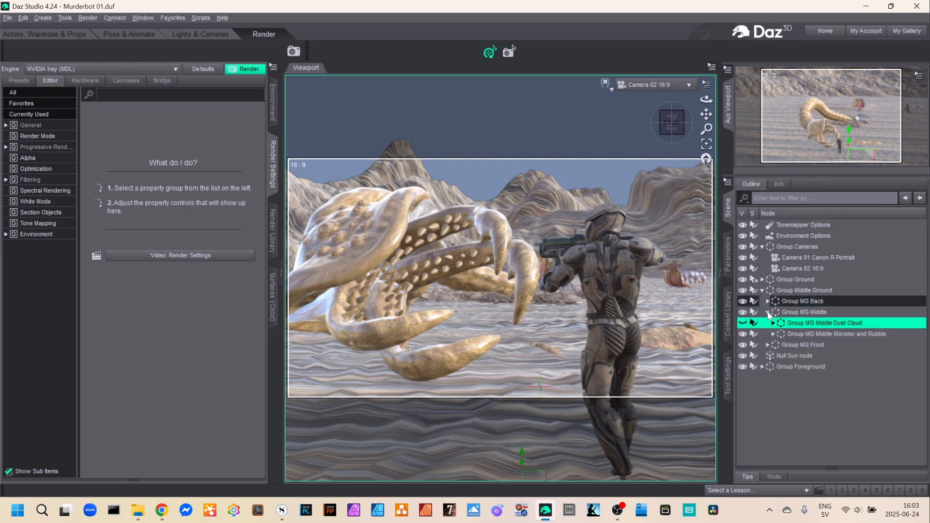
Collapse Group MG Middle and make Group MG Front Plants and Group MG Front Human visible.
{"action": "left_click", "coordinate": [768, 312]}
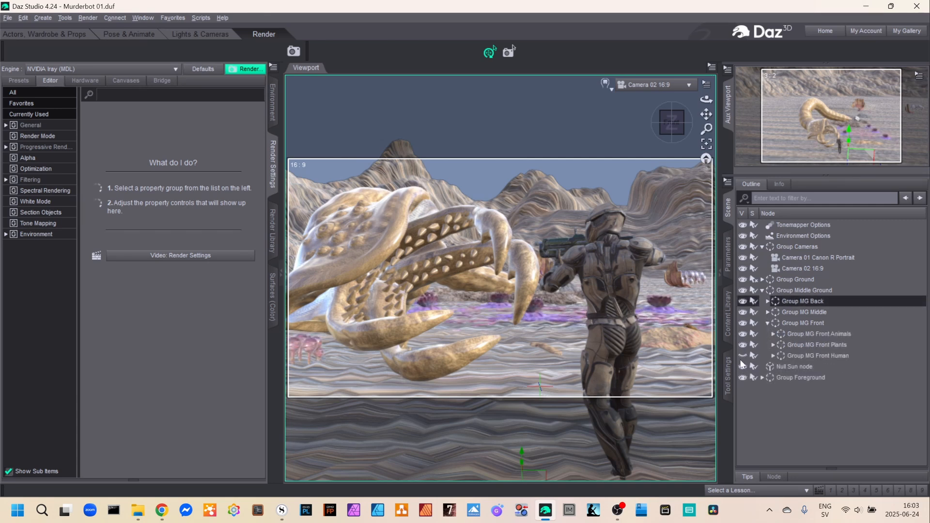
{"action": "left_click", "coordinate": [742, 355]}
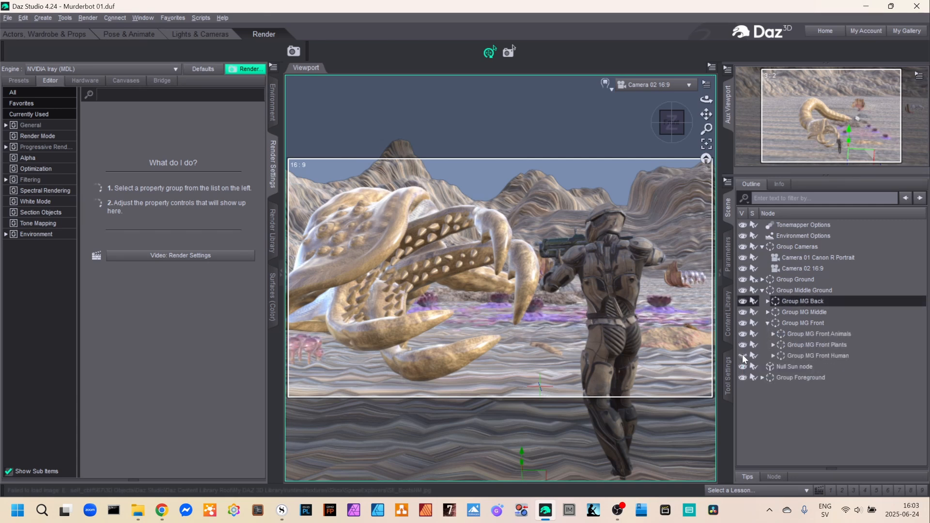
Check the General render settings, hide them to enlarge the viewport, and set its draw style to NVIDIA Iray.
{"action": "left_click", "coordinate": [30, 125]}
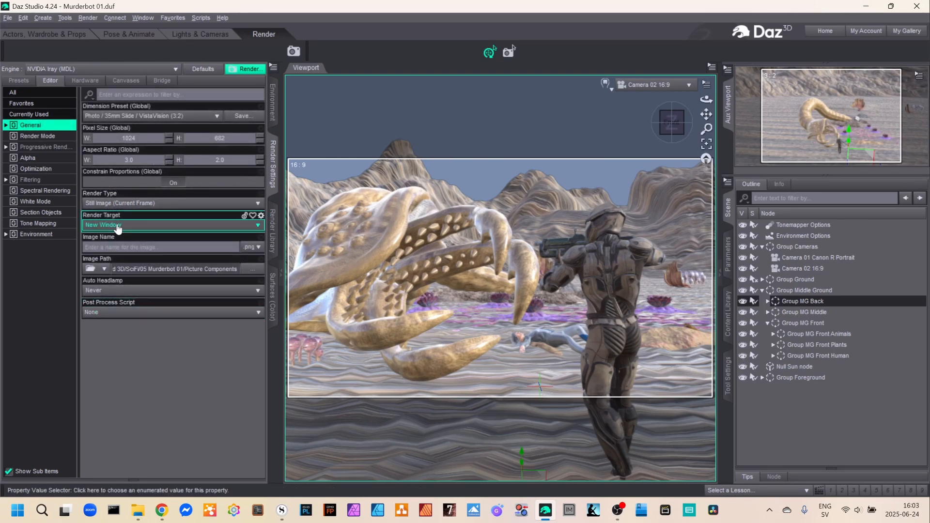
{"action": "left_click", "coordinate": [273, 156]}
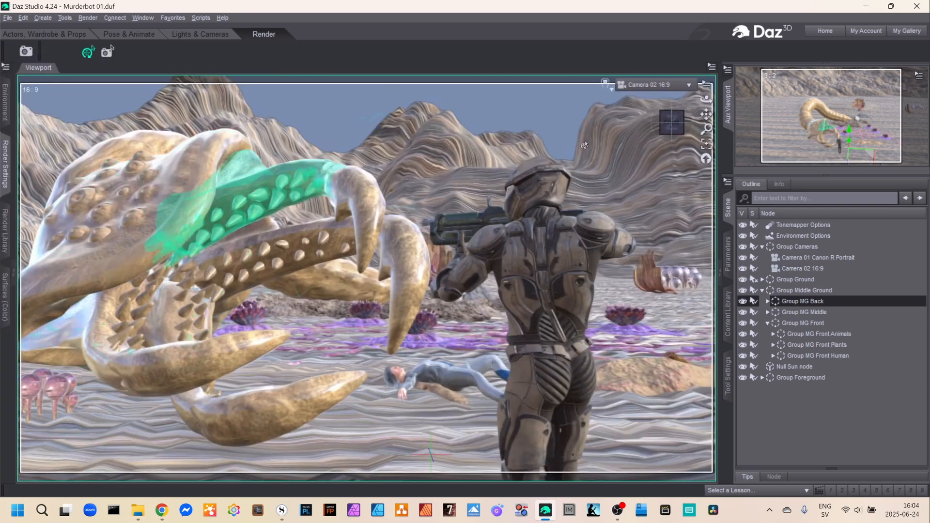
{"action": "left_click", "coordinate": [611, 91]}
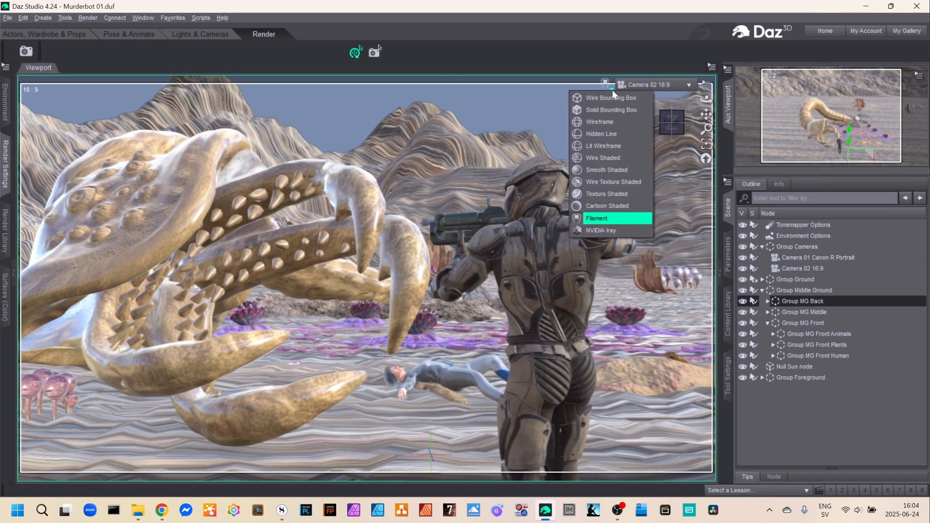
{"action": "left_click", "coordinate": [631, 230]}
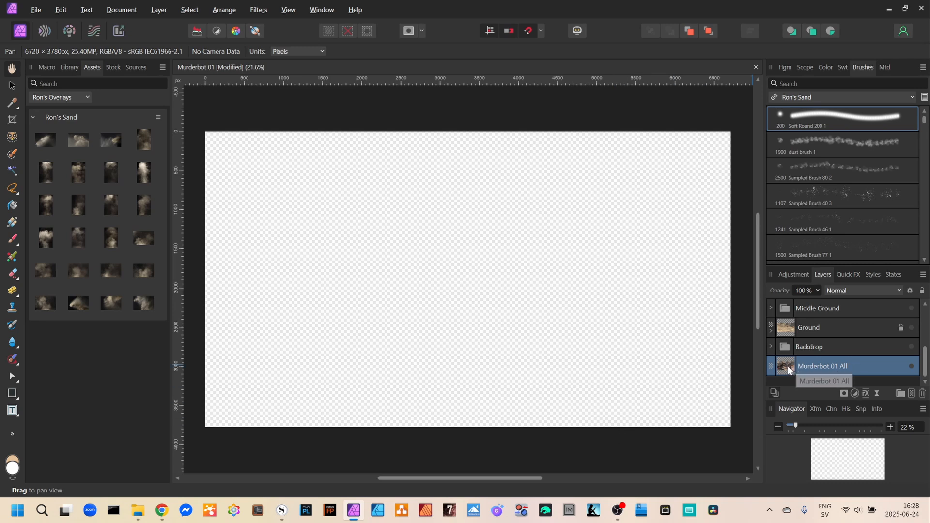
Make the Murderbot 01 All layer visible, and expand and show the Backdrop group containing Clouds 01 and Sky.
{"action": "left_click", "coordinate": [911, 366]}
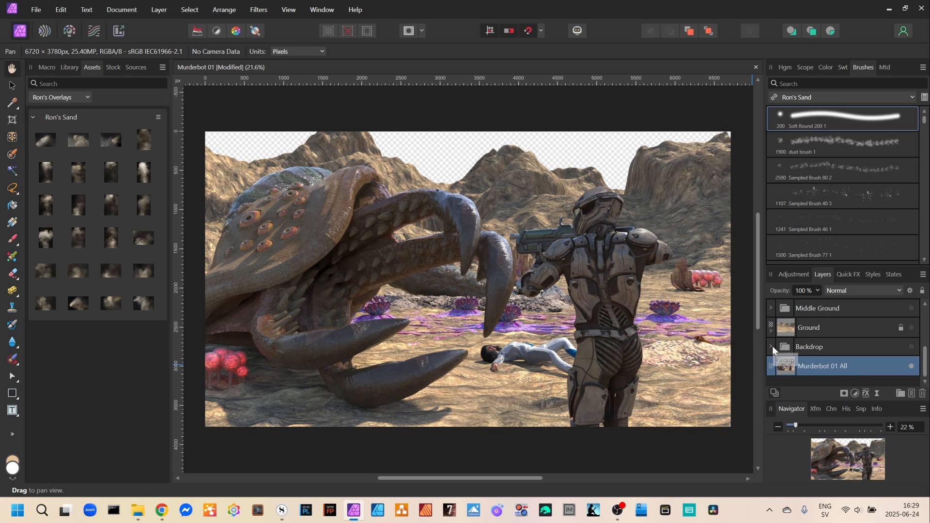
{"action": "left_click", "coordinate": [771, 347]}
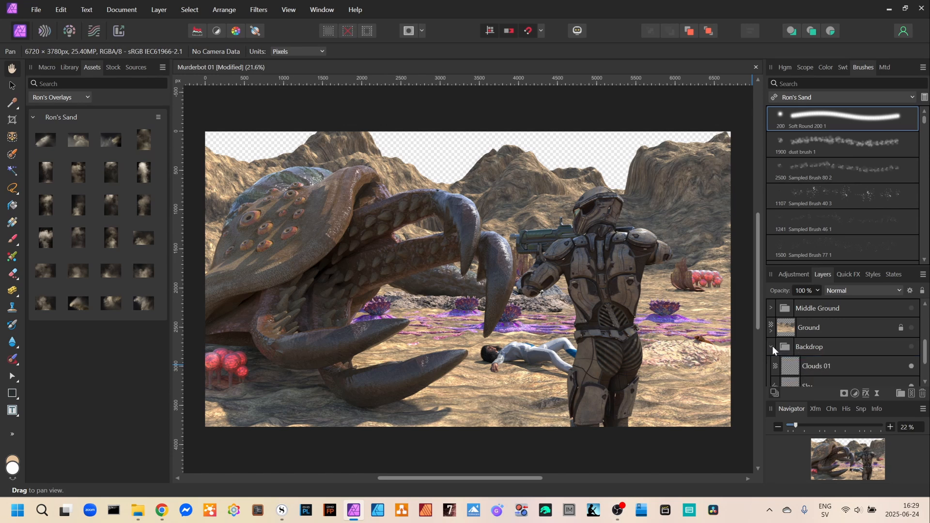
{"action": "left_click_drag", "start_coordinate": [925, 354], "coordinate": [925, 360]}
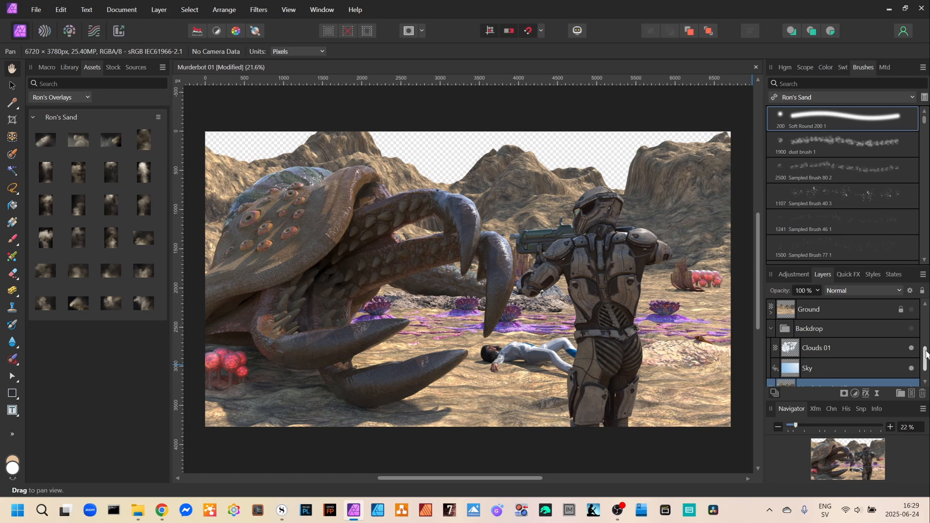
{"action": "left_click", "coordinate": [911, 328], "text": "alt"}
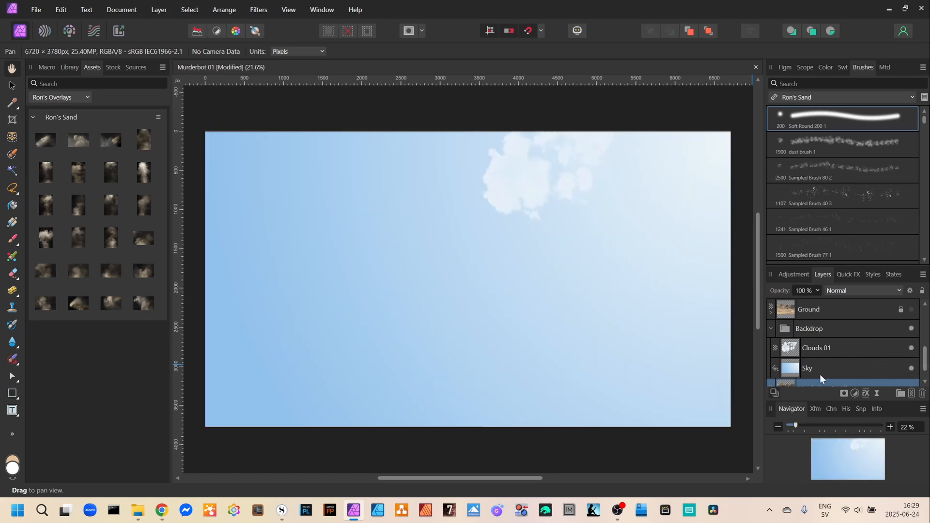
{"action": "left_click_drag", "start_coordinate": [924, 357], "coordinate": [925, 363]}
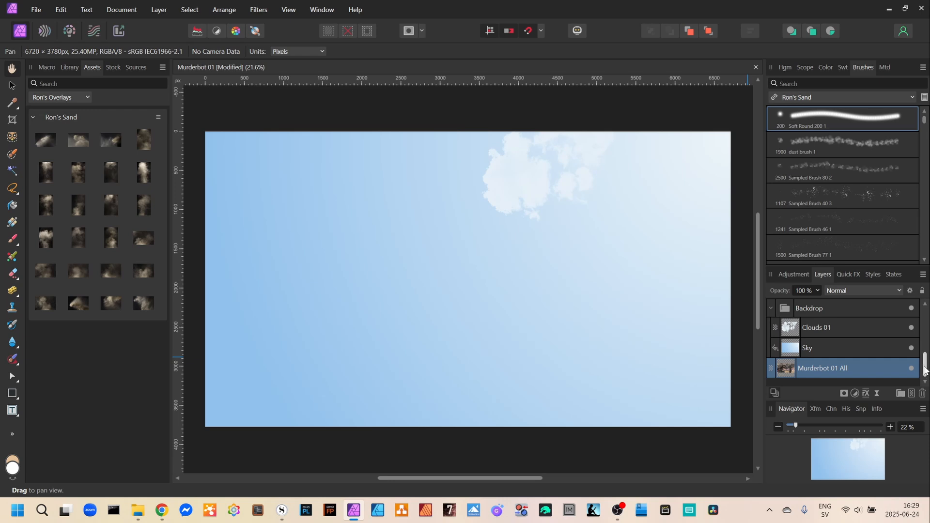
Select the Ground layer, make it visible and expand it to list its nested layers.
{"action": "left_click_drag", "start_coordinate": [925, 369], "coordinate": [926, 354]}
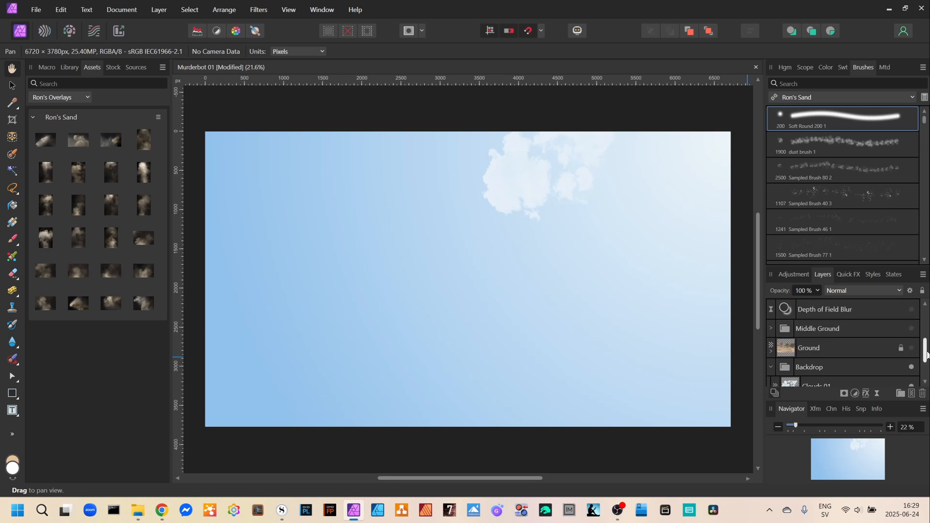
{"action": "left_click", "coordinate": [840, 347]}
{"action": "left_click", "coordinate": [911, 348]}
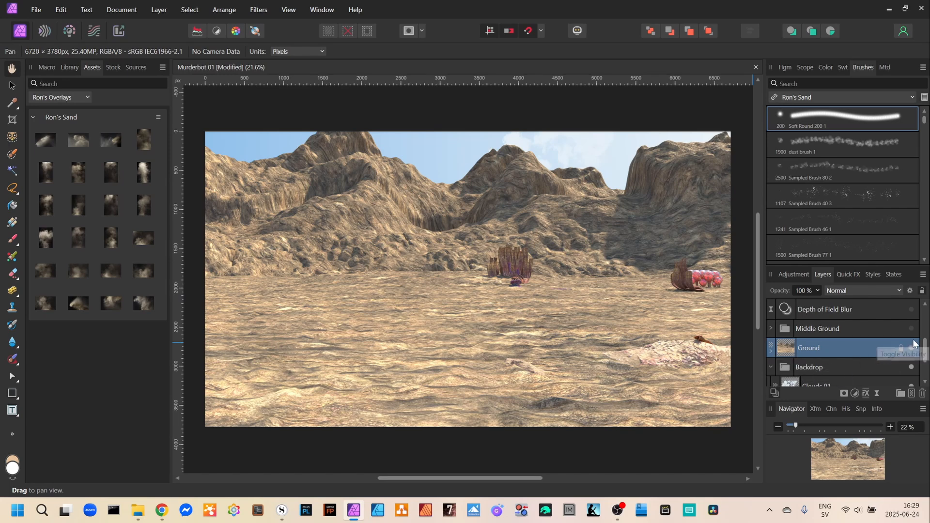
{"action": "left_click_drag", "start_coordinate": [925, 352], "coordinate": [925, 356]}
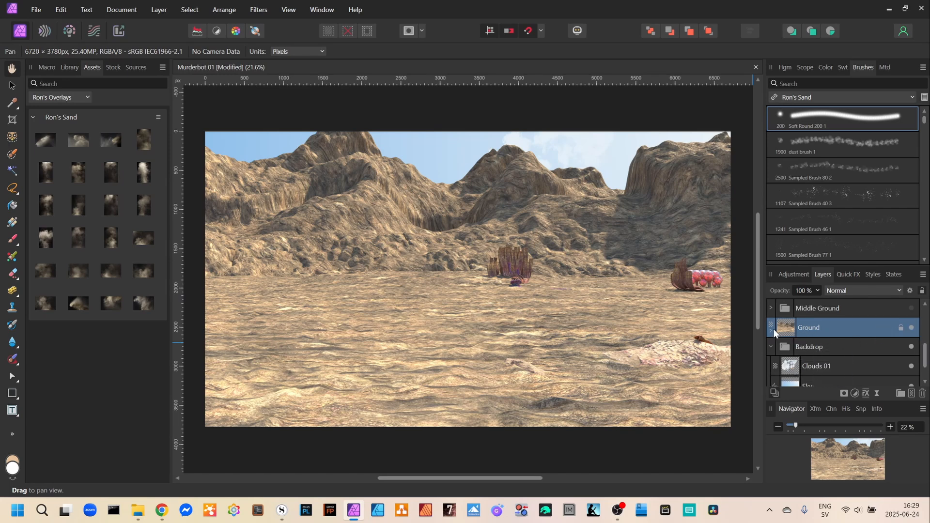
{"action": "left_click", "coordinate": [770, 331]}
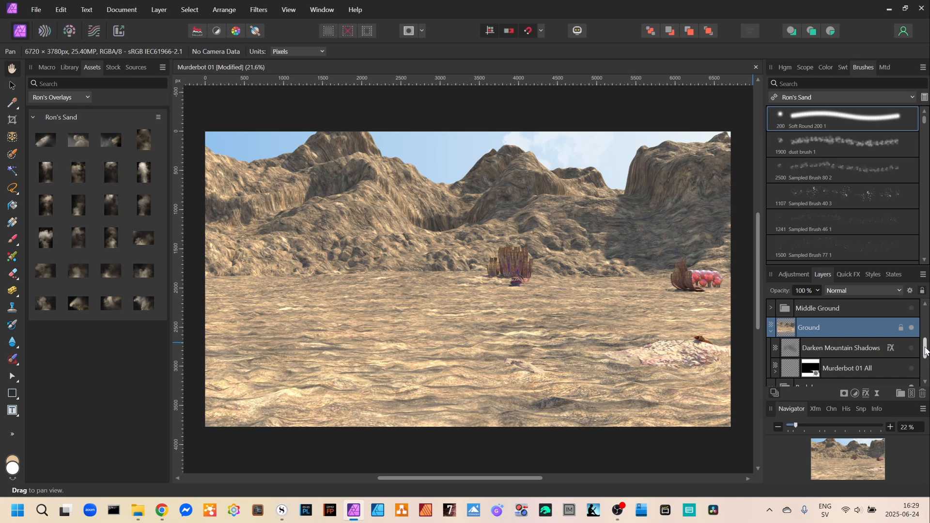
{"action": "left_click_drag", "start_coordinate": [925, 353], "coordinate": [926, 357]}
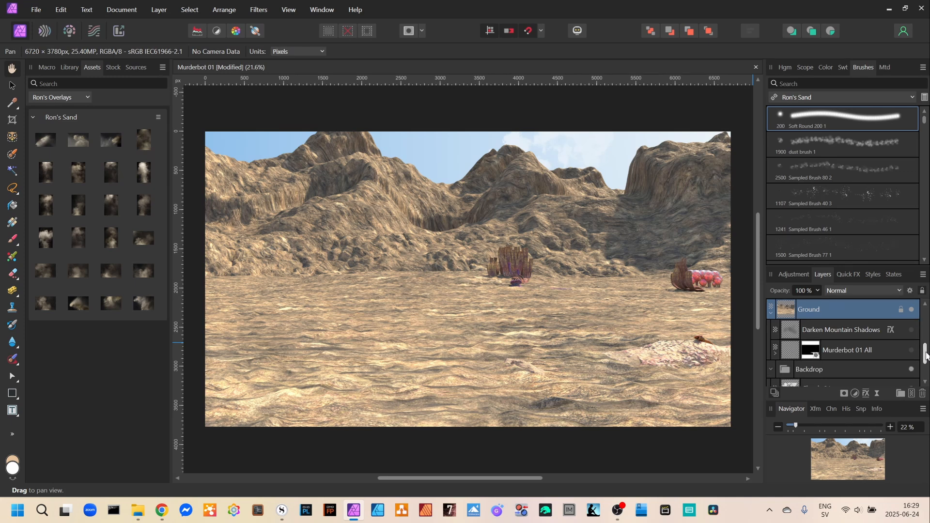
Make the Murderbot 01 All layer nested in Ground visible, and compare the image with that layer's mask off and on.
{"action": "left_click", "coordinate": [865, 349]}
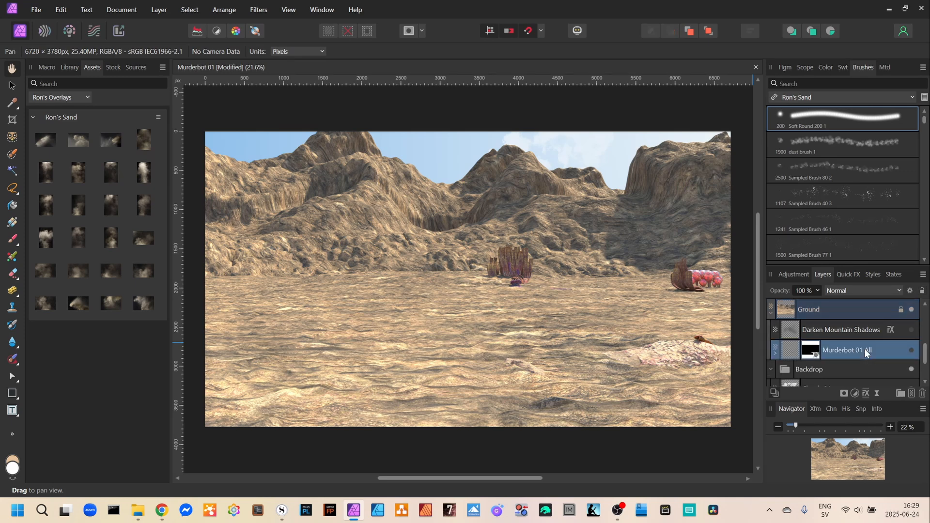
{"action": "left_click", "coordinate": [910, 350]}
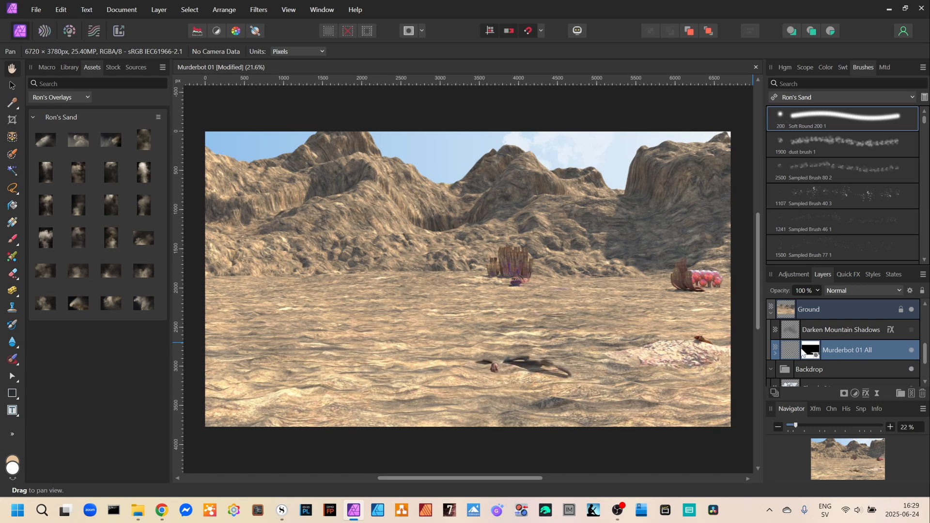
{"action": "left_click", "coordinate": [775, 352]}
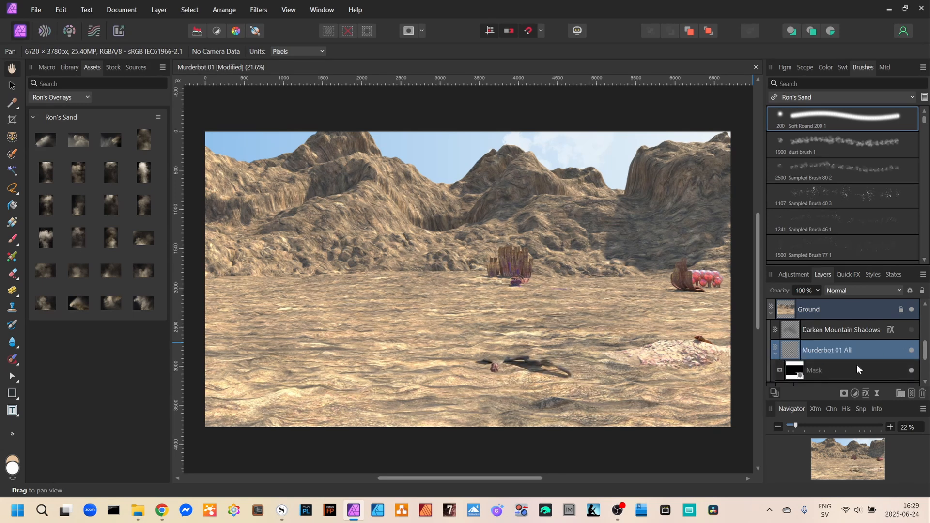
{"action": "left_click", "coordinate": [911, 370]}
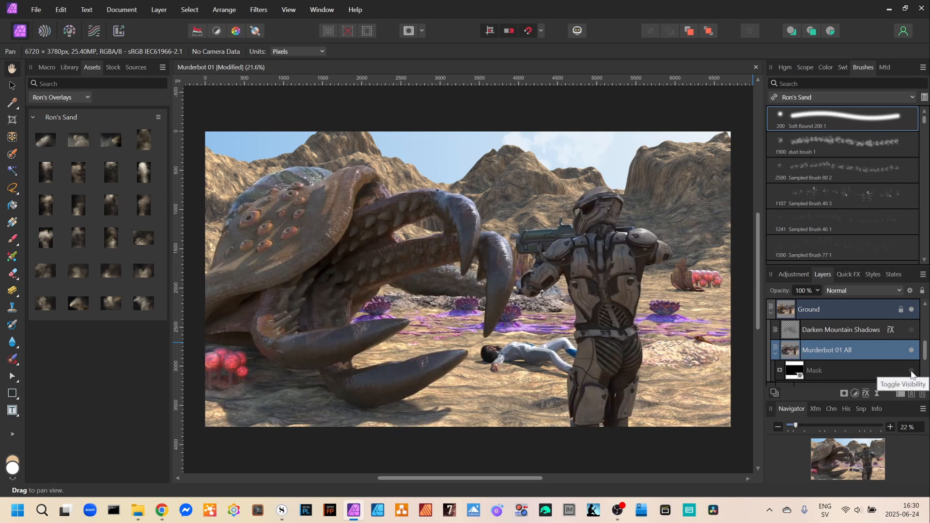
{"action": "left_click", "coordinate": [910, 371]}
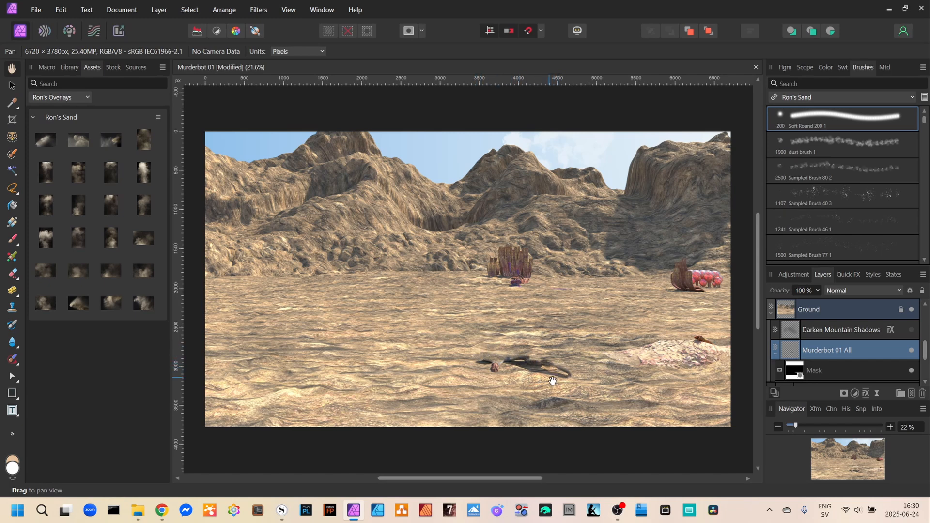
Make the Darken Mountain Shadows layer visible, compare it off and on, and collapse the Ground layer.
{"action": "left_click", "coordinate": [795, 331]}
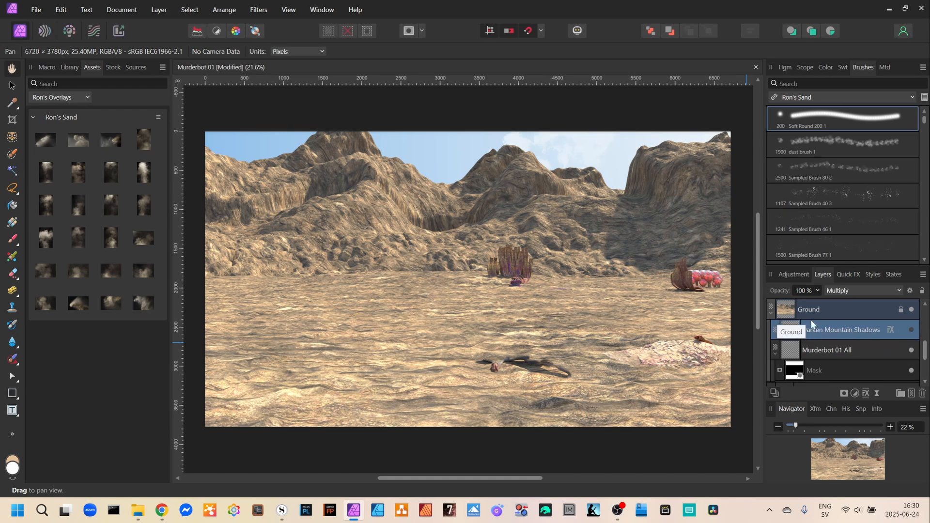
{"action": "left_click", "coordinate": [911, 331]}
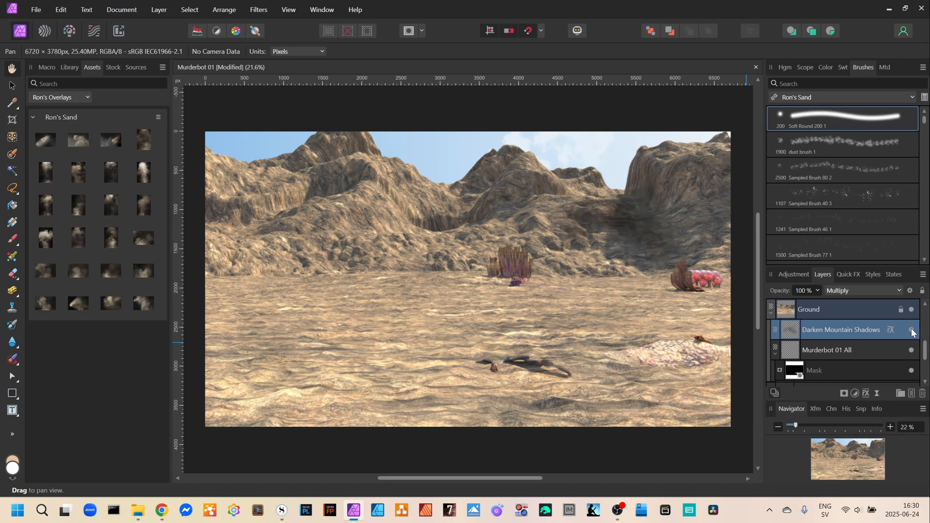
{"action": "left_click", "coordinate": [911, 332]}
{"action": "left_click", "coordinate": [912, 332]}
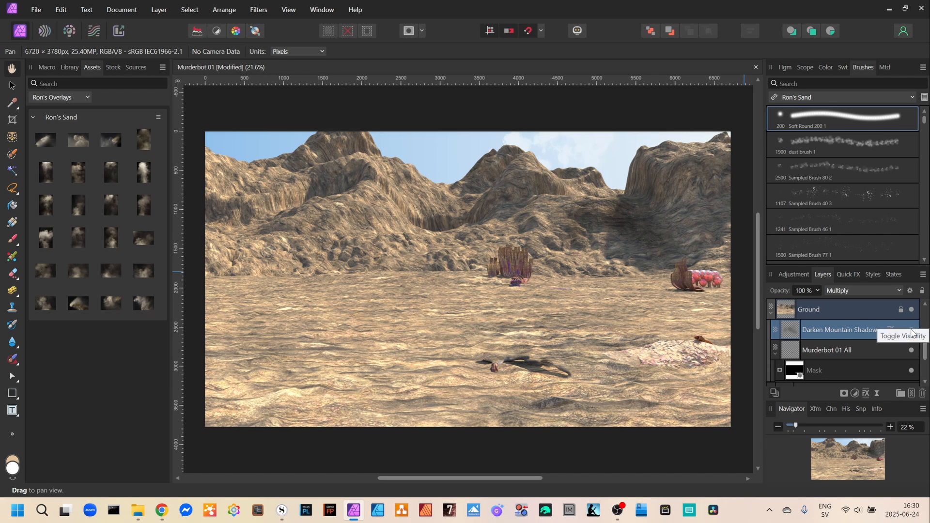
{"action": "left_click", "coordinate": [783, 312]}
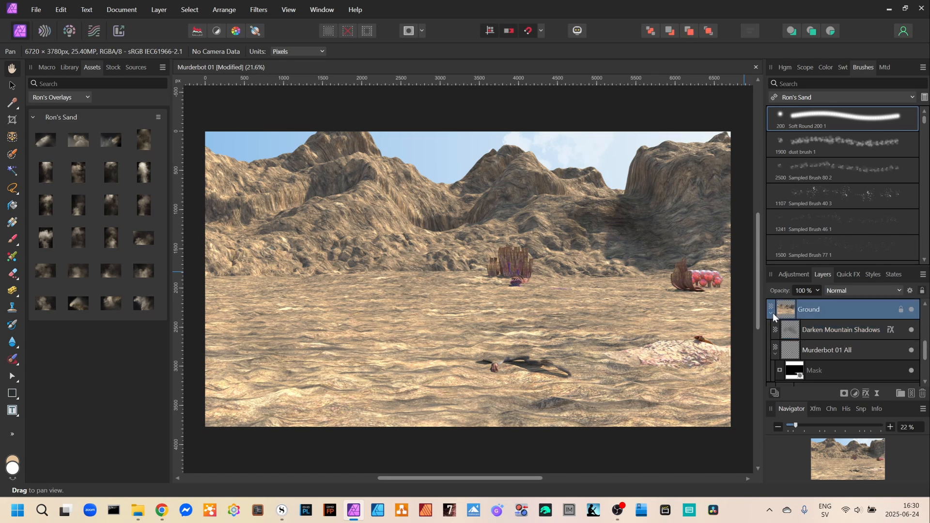
{"action": "left_click", "coordinate": [771, 313]}
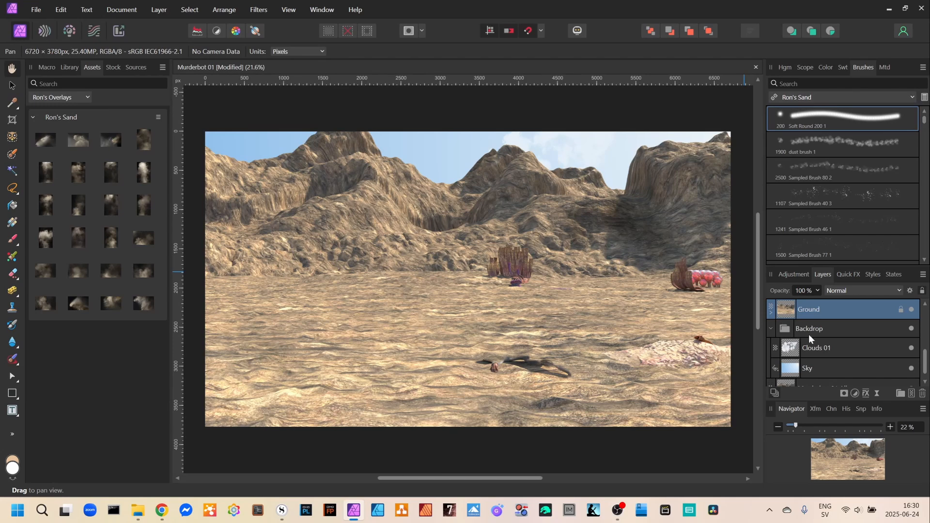
Expand and show the Middle Ground group, with its MG Sand Cloud subgroup hidden.
{"action": "scroll", "coordinate": [828, 325], "scroll_direction": "up", "scroll_amount": 3}
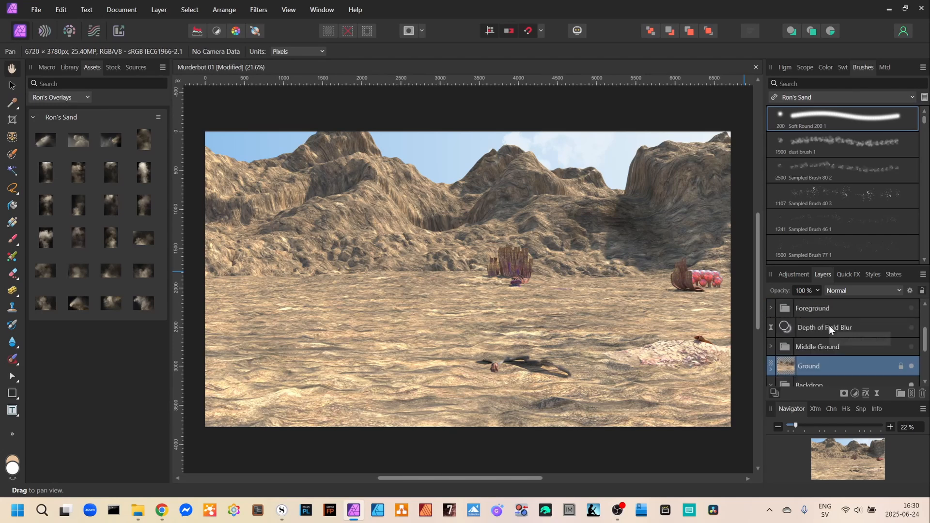
{"action": "left_click", "coordinate": [770, 346]}
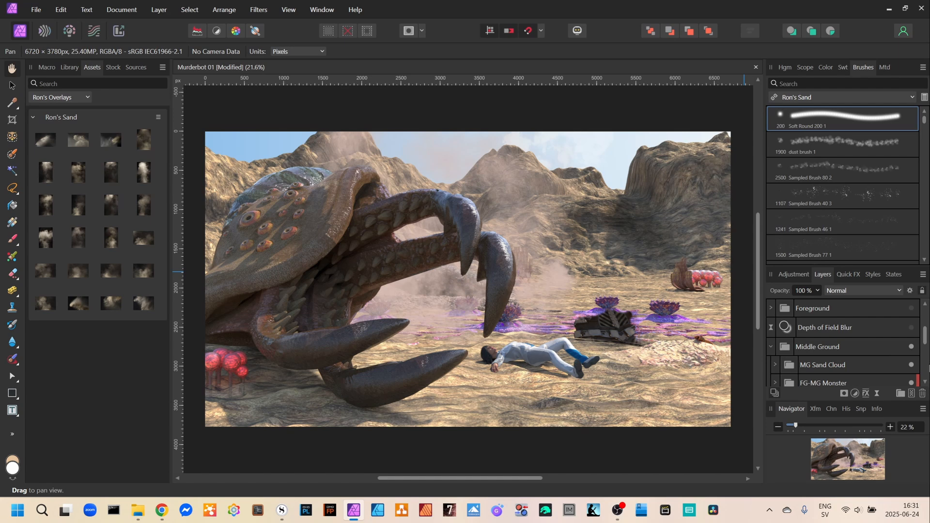
{"action": "left_click_drag", "start_coordinate": [925, 339], "coordinate": [926, 350]}
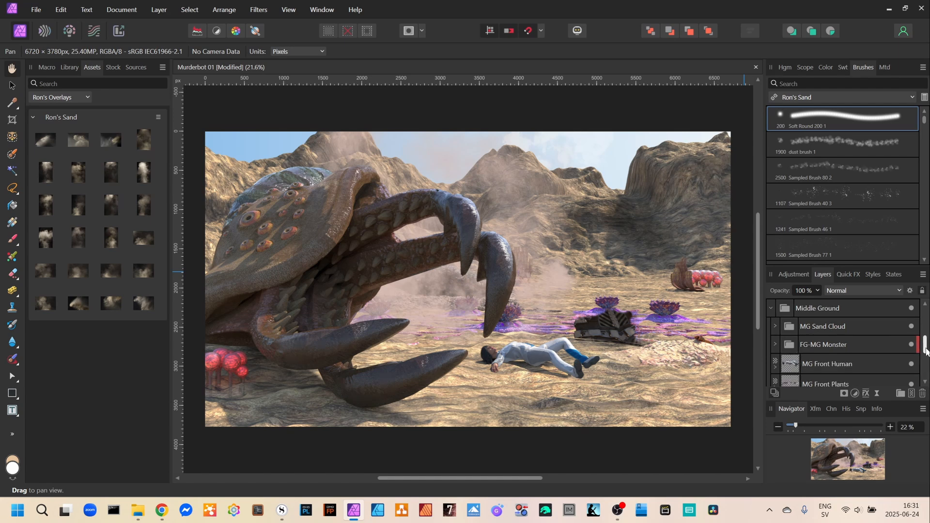
{"action": "left_click", "coordinate": [911, 326]}
Compare the image with MG Front Plants, MG Front Human and FG-MG Monster each switched off and on.
{"action": "left_click_drag", "start_coordinate": [925, 348], "coordinate": [926, 352]}
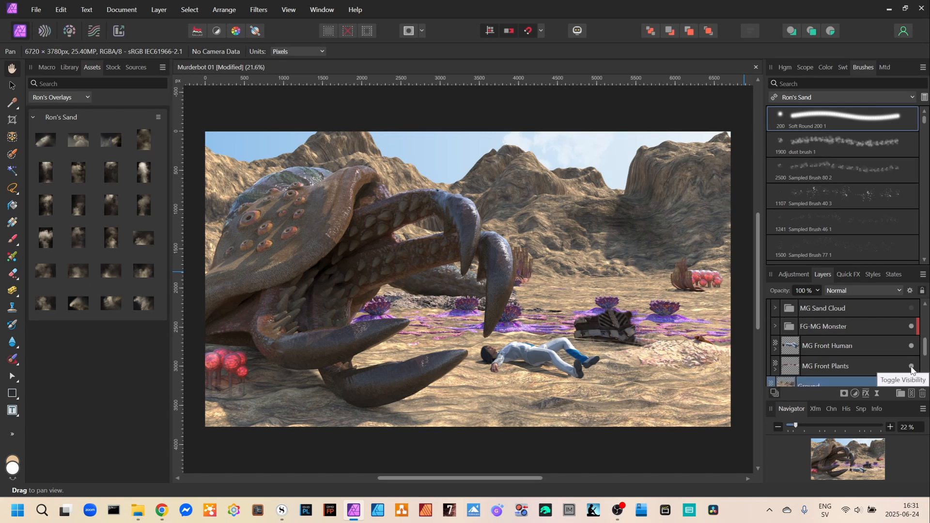
{"action": "left_click", "coordinate": [911, 368]}
{"action": "left_click", "coordinate": [911, 368]}
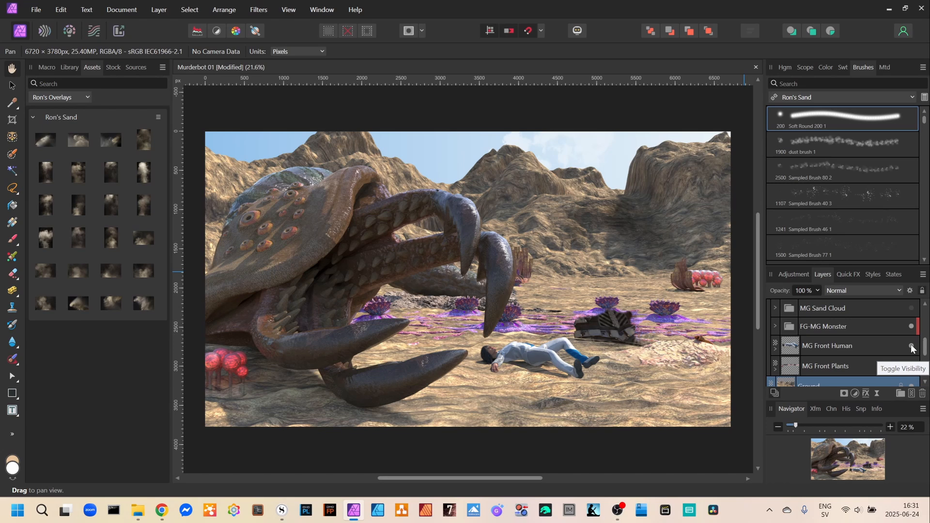
{"action": "left_click", "coordinate": [911, 345]}
{"action": "left_click", "coordinate": [911, 346]}
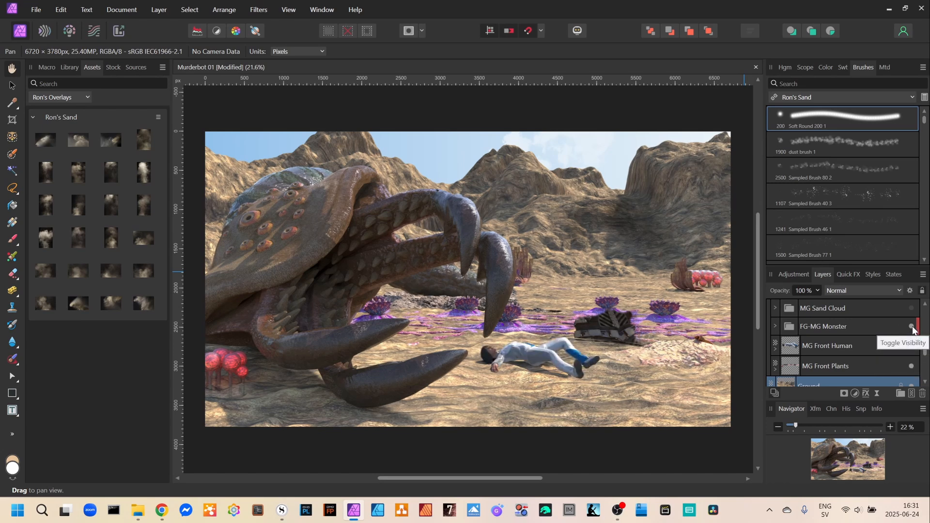
{"action": "left_click", "coordinate": [911, 327]}
{"action": "left_click", "coordinate": [911, 326]}
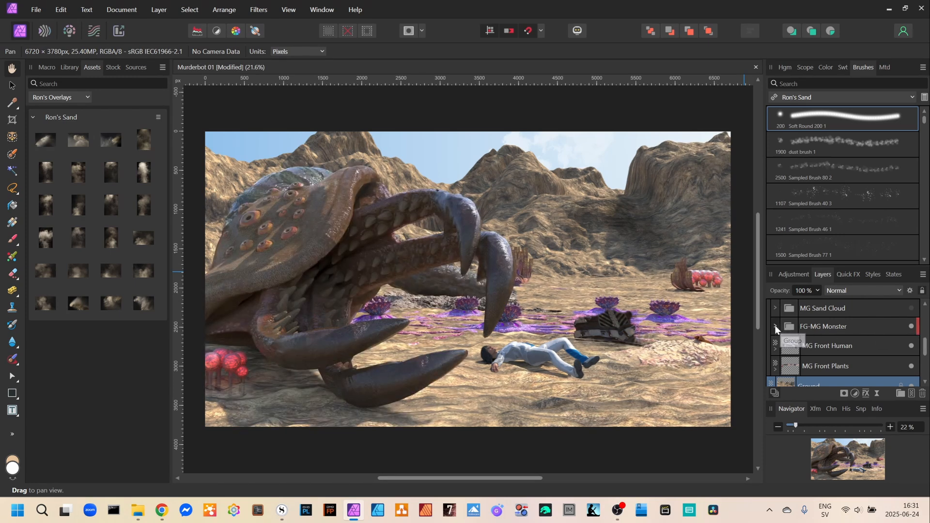
Expand the FG-MG Monster group and compare the image with its monster layer off and on.
{"action": "left_click", "coordinate": [775, 326]}
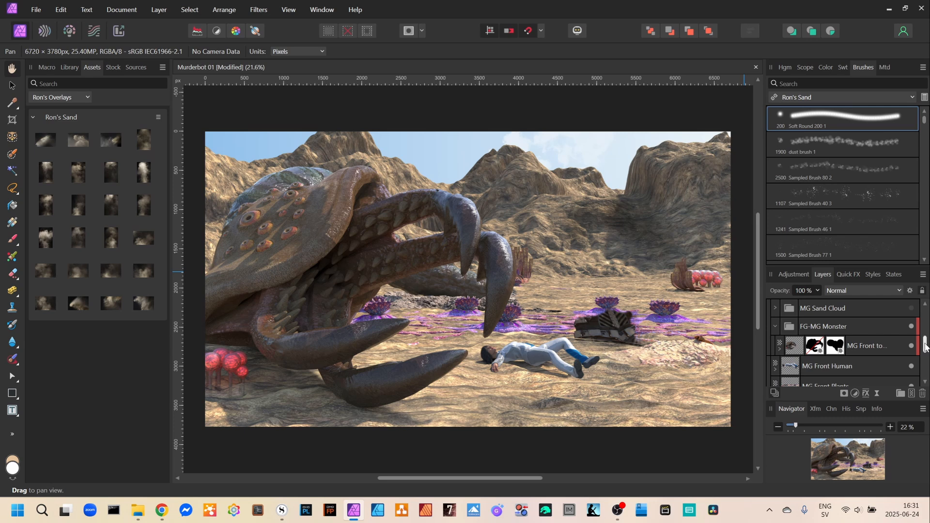
{"action": "scroll", "coordinate": [925, 349], "scroll_direction": "down", "scroll_amount": 1}
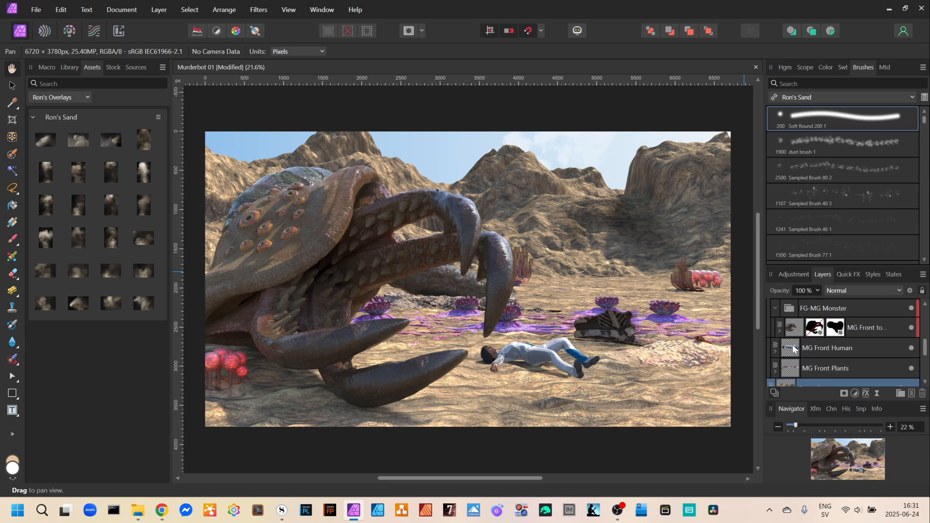
{"action": "left_click_drag", "start_coordinate": [790, 350], "coordinate": [783, 343]}
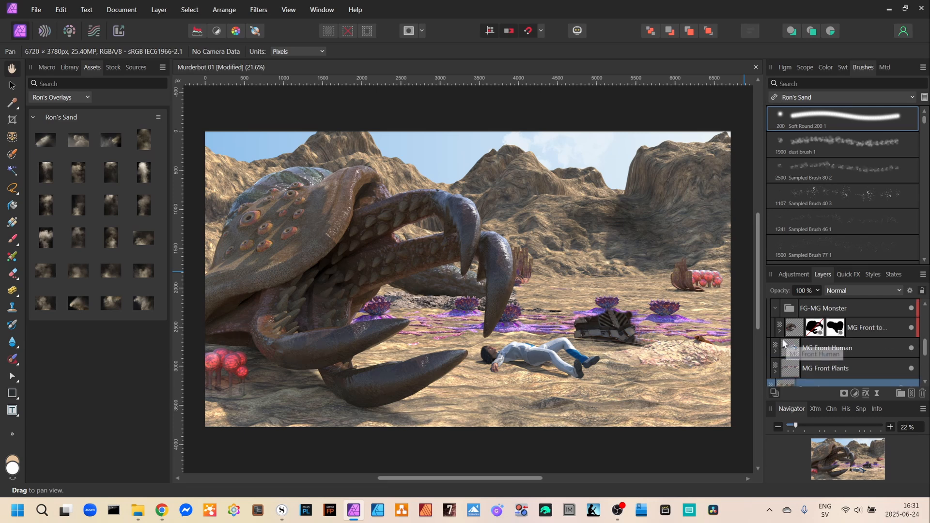
{"action": "left_click", "coordinate": [910, 328]}
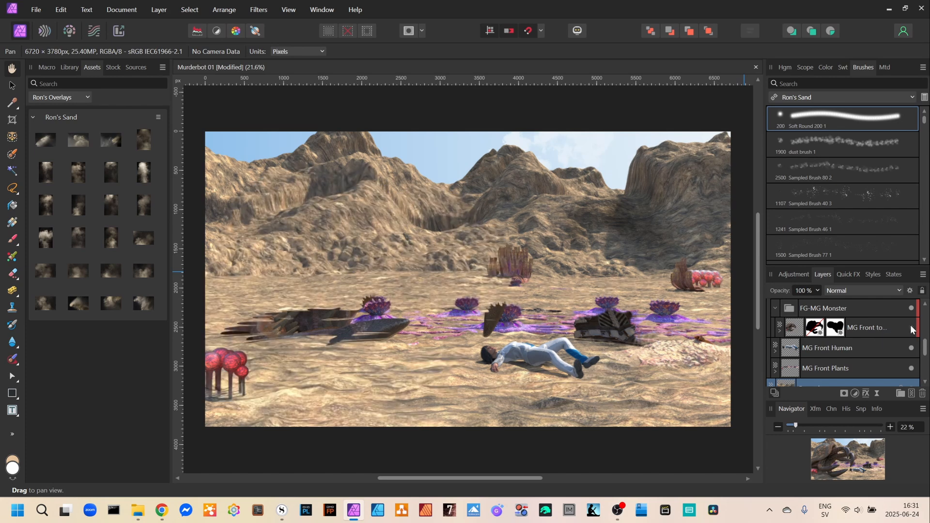
{"action": "left_click", "coordinate": [910, 328]}
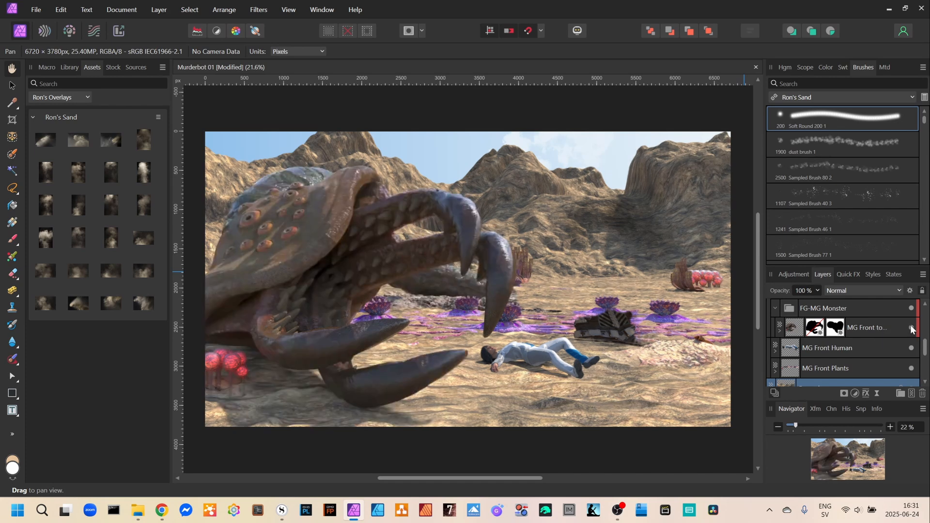
Expand the MG Front to Middle Monster layer and compare the image with its nested Murderbot 01 All layer off and on.
{"action": "left_click", "coordinate": [779, 331]}
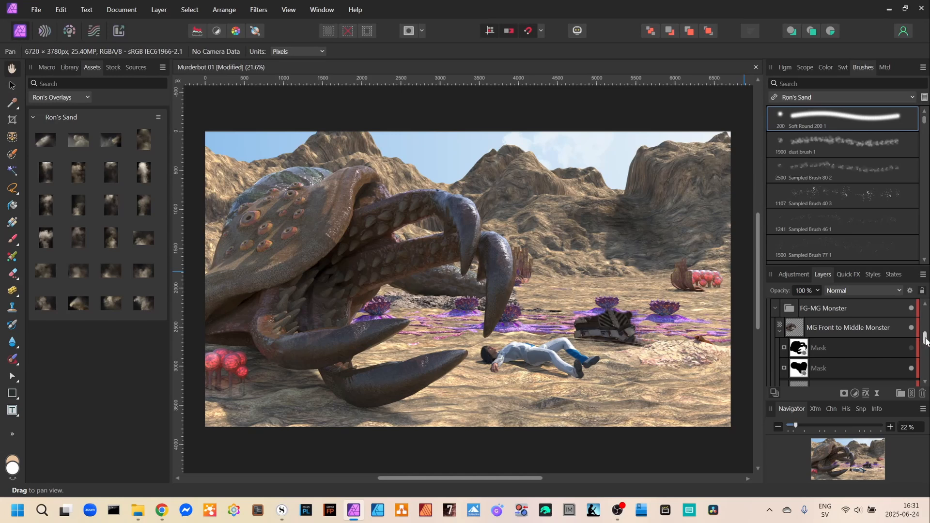
{"action": "left_click_drag", "start_coordinate": [925, 340], "coordinate": [924, 352]}
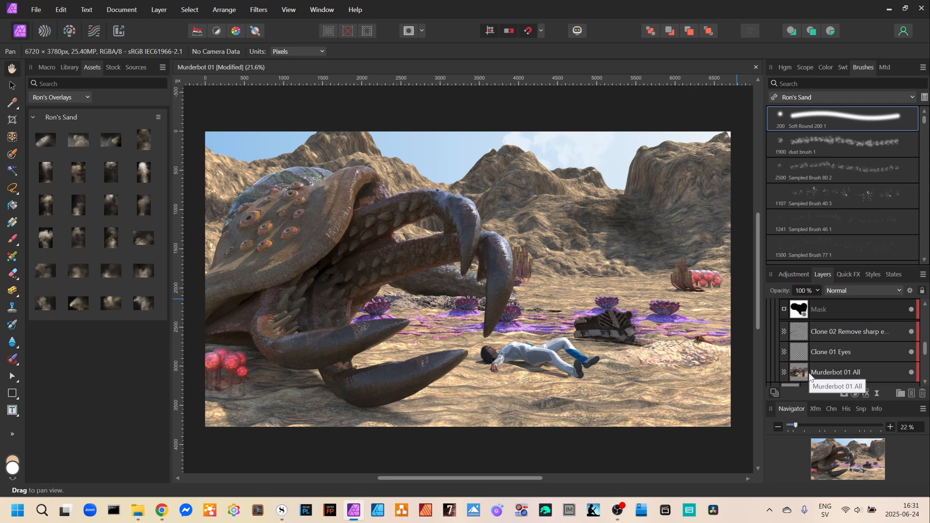
{"action": "left_click", "coordinate": [895, 377]}
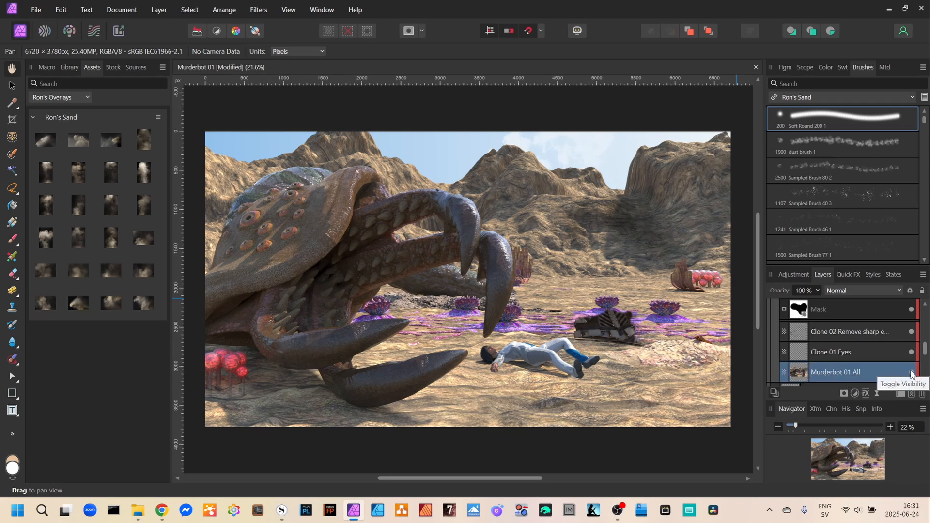
{"action": "left_click", "coordinate": [911, 372]}
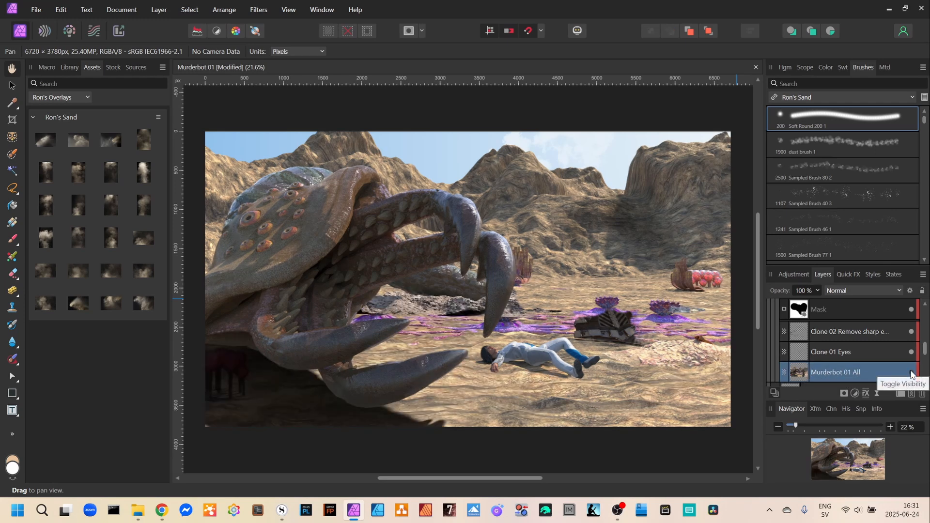
{"action": "left_click", "coordinate": [911, 373]}
{"action": "left_click", "coordinate": [911, 373]}
{"action": "left_click", "coordinate": [911, 372]}
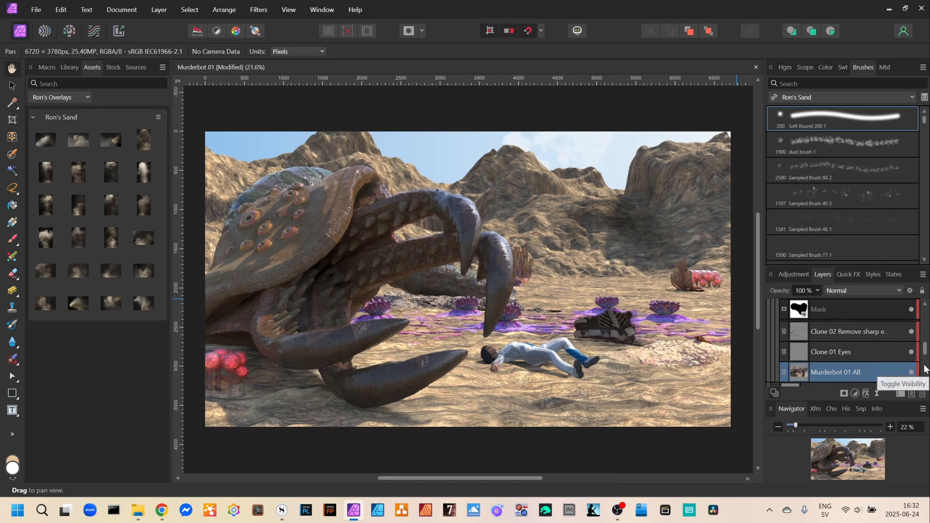
Collapse the MG Front to Middle Monster layer and its FG-MG Monster group.
{"action": "left_click_drag", "start_coordinate": [925, 353], "coordinate": [925, 340]}
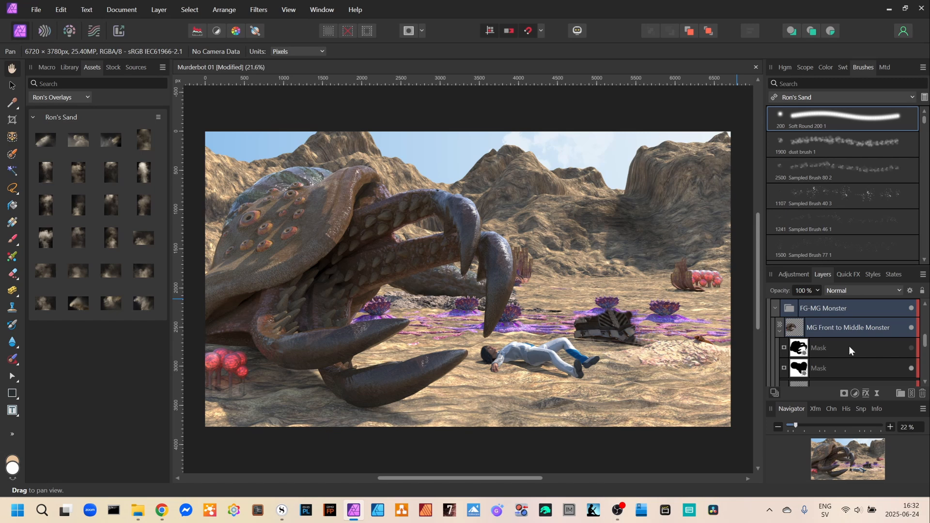
{"action": "left_click", "coordinate": [780, 331]}
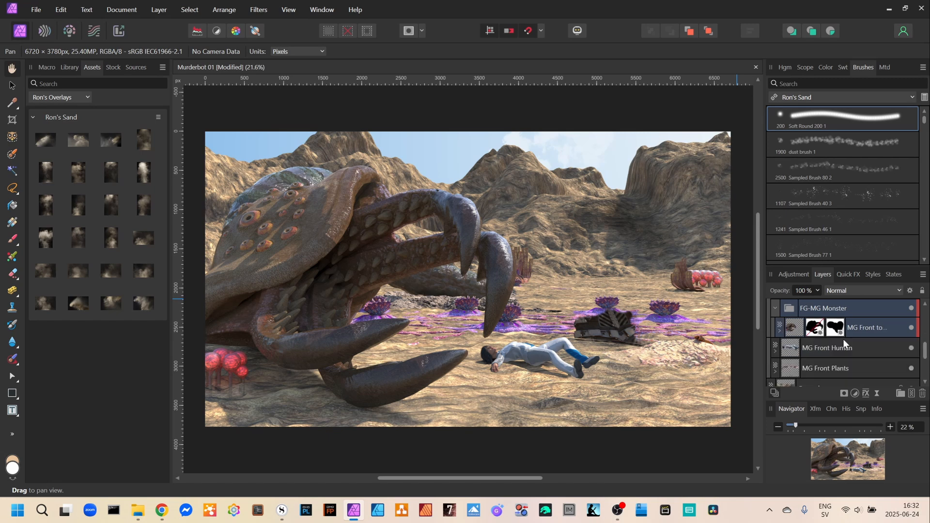
{"action": "left_click", "coordinate": [774, 307]}
Expand the MG Sand Cloud group and make it visible.
{"action": "left_click", "coordinate": [894, 311]}
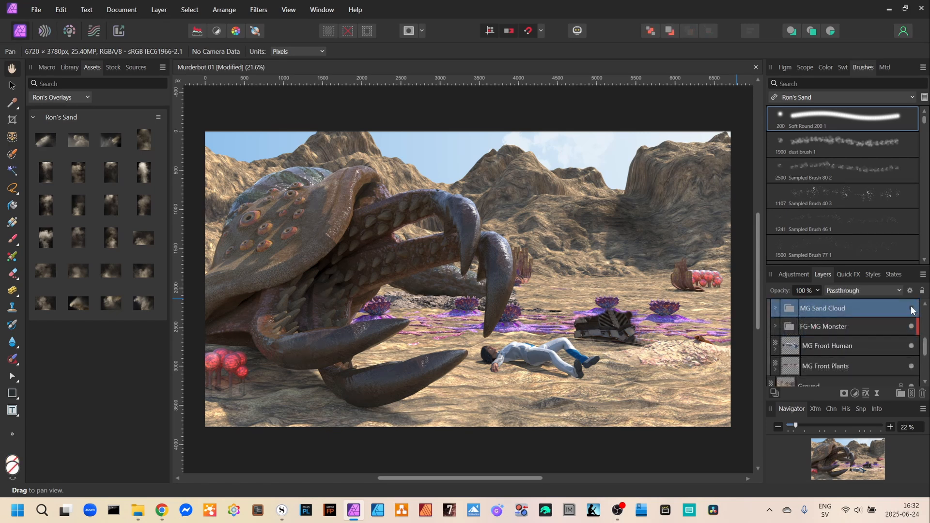
{"action": "left_click", "coordinate": [774, 308]}
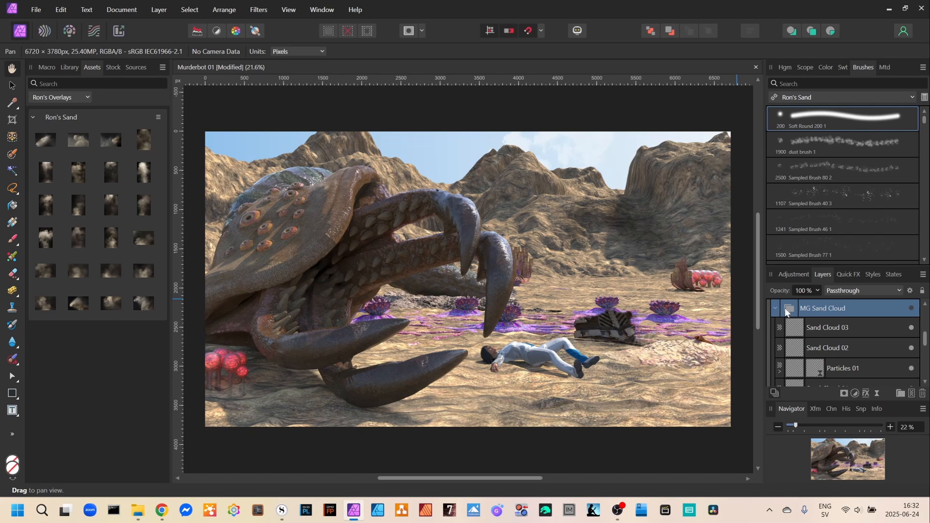
{"action": "left_click", "coordinate": [911, 309]}
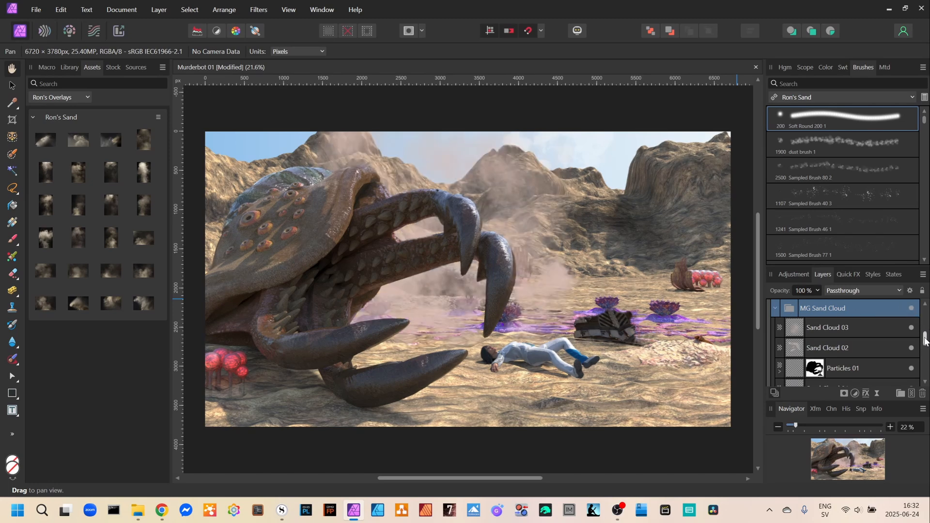
Hide the layers inside MG Sand Cloud and switch Sand Cloud 01, Particles 01, Sand Cloud 02 and Sand Cloud 03 back on one by one.
{"action": "left_click_drag", "start_coordinate": [924, 339], "coordinate": [924, 352]}
{"action": "scroll", "coordinate": [922, 353], "scroll_direction": "up", "scroll_amount": 2}
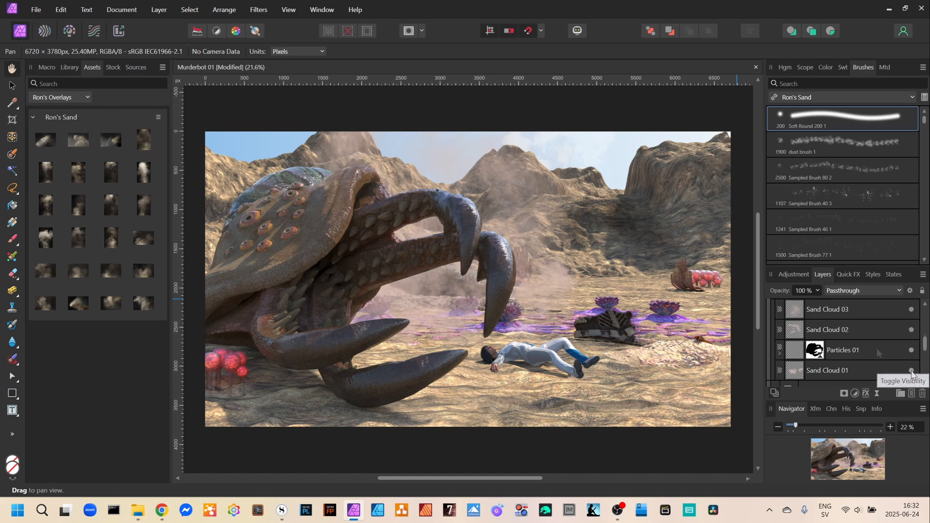
{"action": "scroll", "coordinate": [876, 347], "scroll_direction": "up", "scroll_amount": 2}
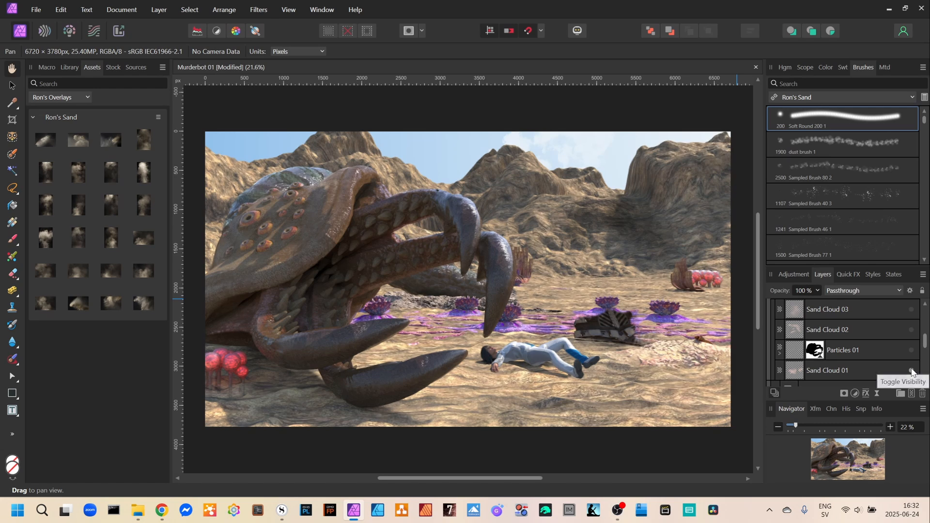
{"action": "left_click", "coordinate": [911, 371]}
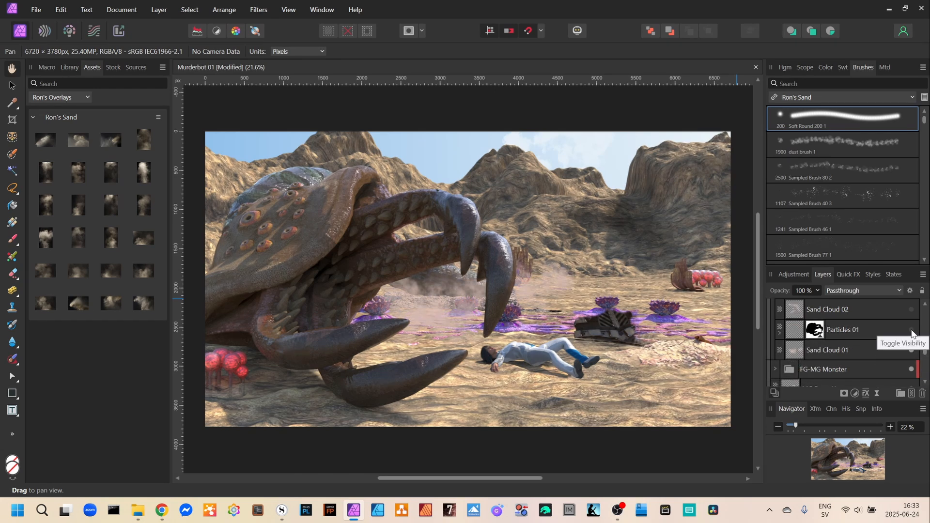
{"action": "left_click", "coordinate": [911, 330]}
{"action": "left_click", "coordinate": [864, 330]}
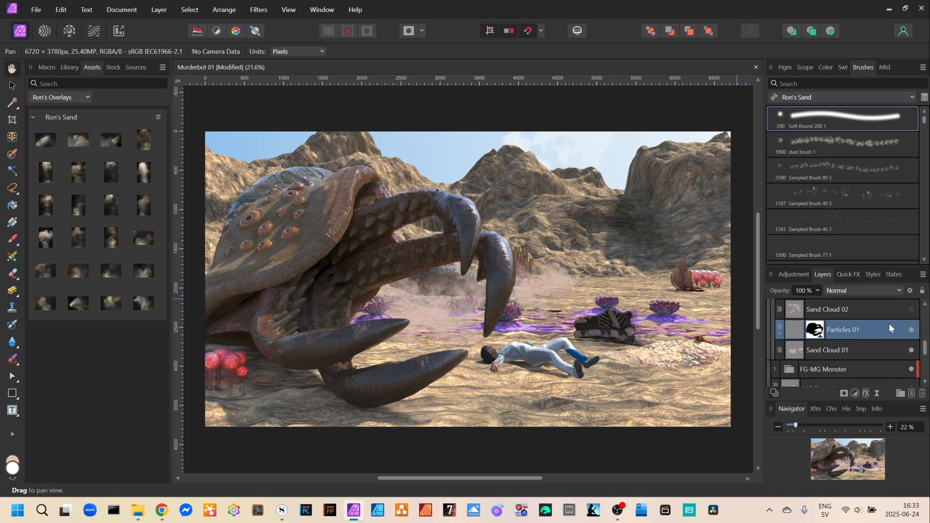
{"action": "left_click", "coordinate": [910, 310]}
{"action": "scroll", "coordinate": [912, 339], "scroll_direction": "up", "scroll_amount": 2}
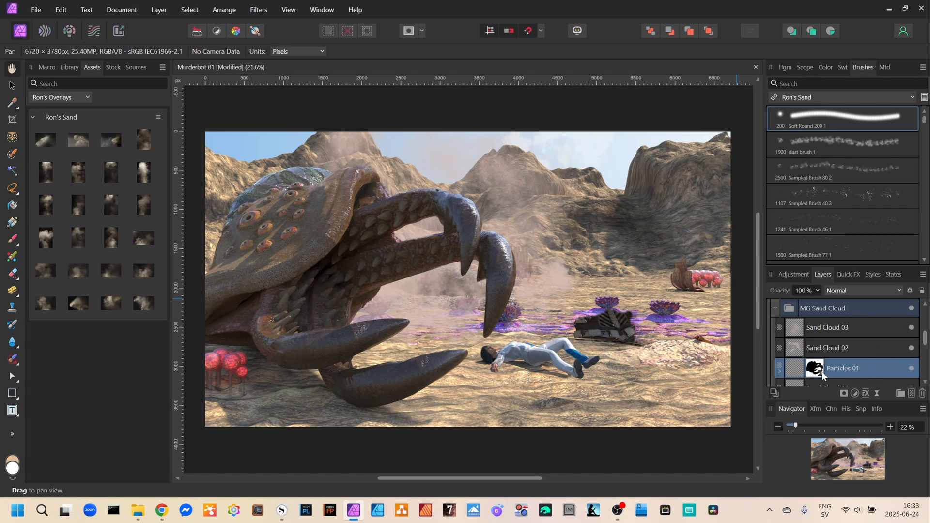
Open the Motion Blur live filter nested in Particles 01, compare it off and on, and close its settings.
{"action": "scroll", "coordinate": [794, 358], "scroll_direction": "down", "scroll_amount": 3}
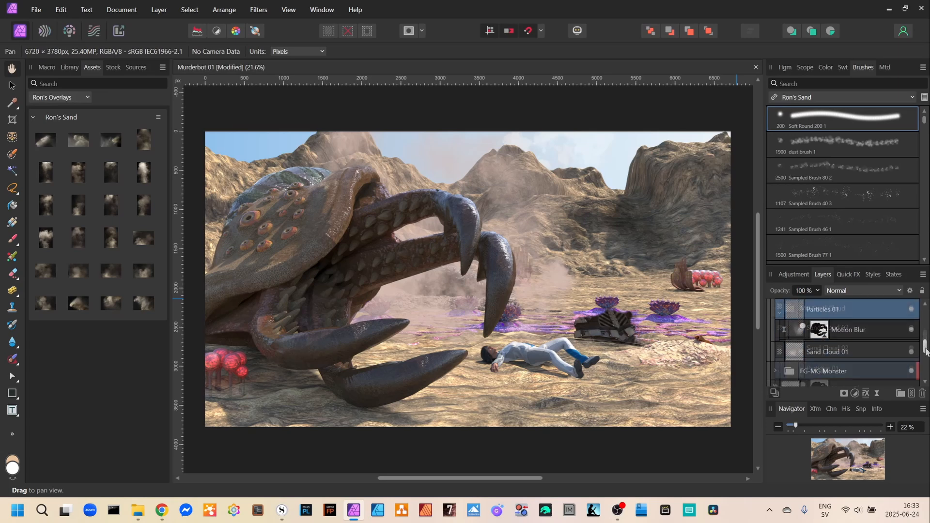
{"action": "left_click", "coordinate": [800, 332]}
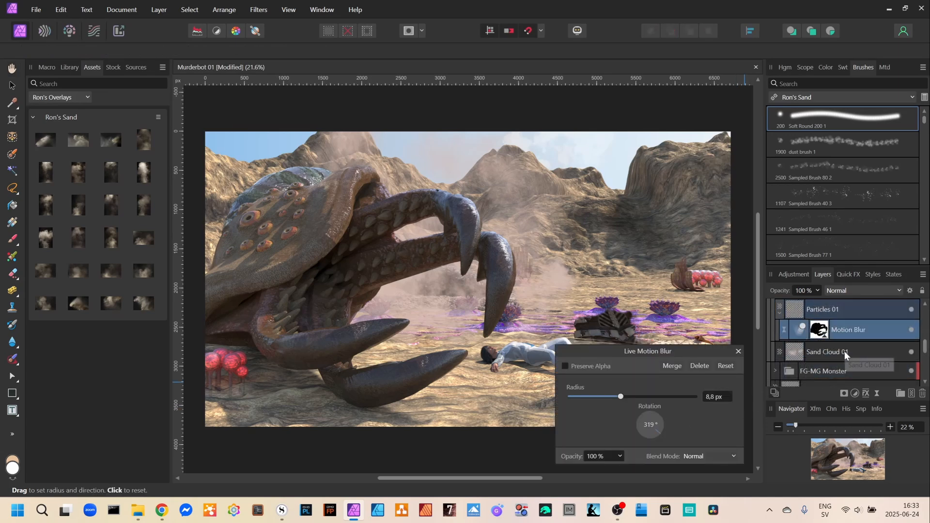
{"action": "left_click", "coordinate": [911, 331]}
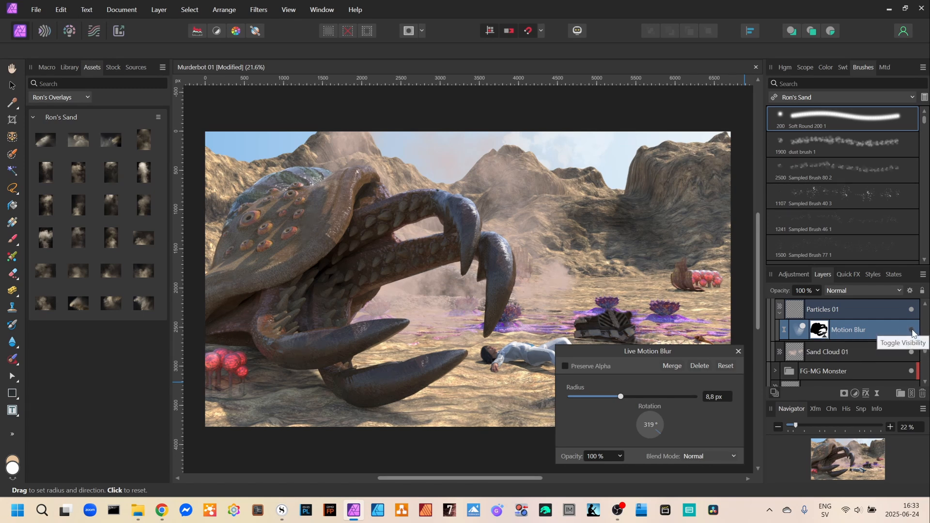
{"action": "left_click", "coordinate": [912, 331]}
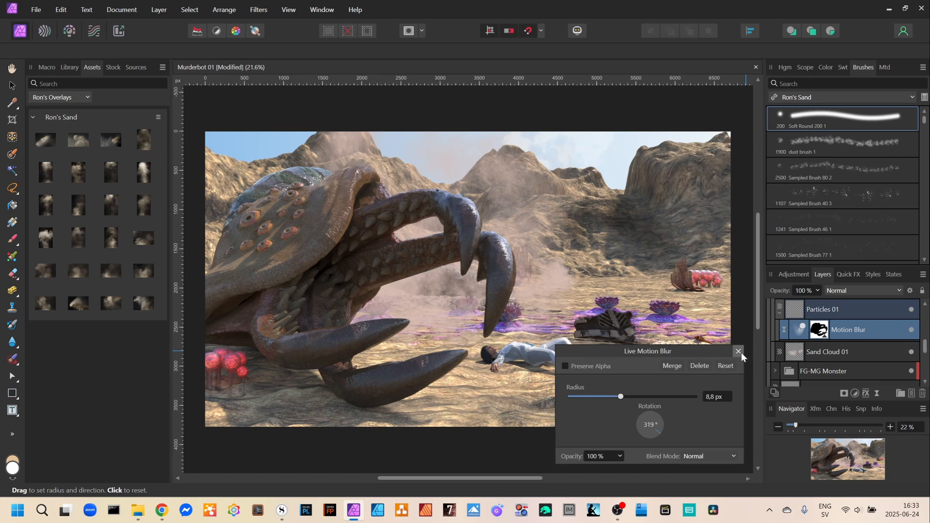
{"action": "left_click", "coordinate": [738, 352]}
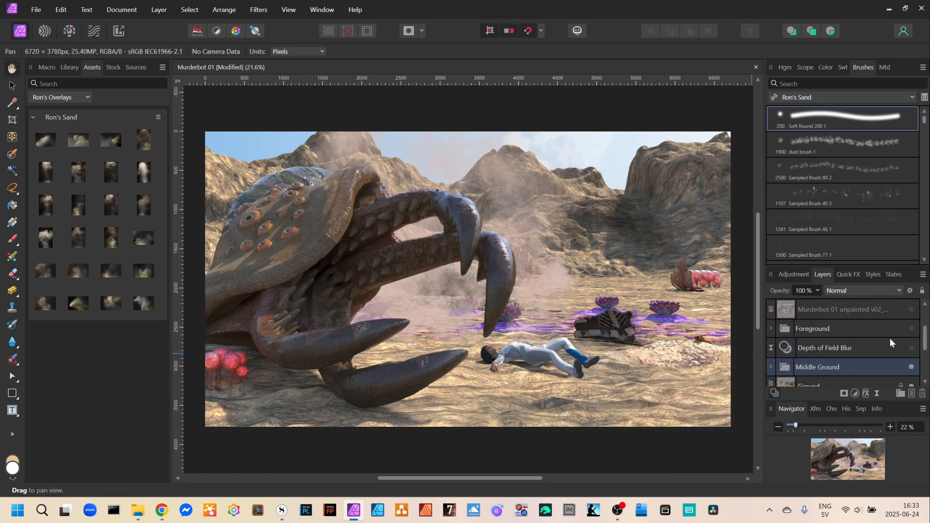
Make the Foreground group visible and expand it to reach its FG Middle SecUnit layer.
{"action": "left_click", "coordinate": [911, 328]}
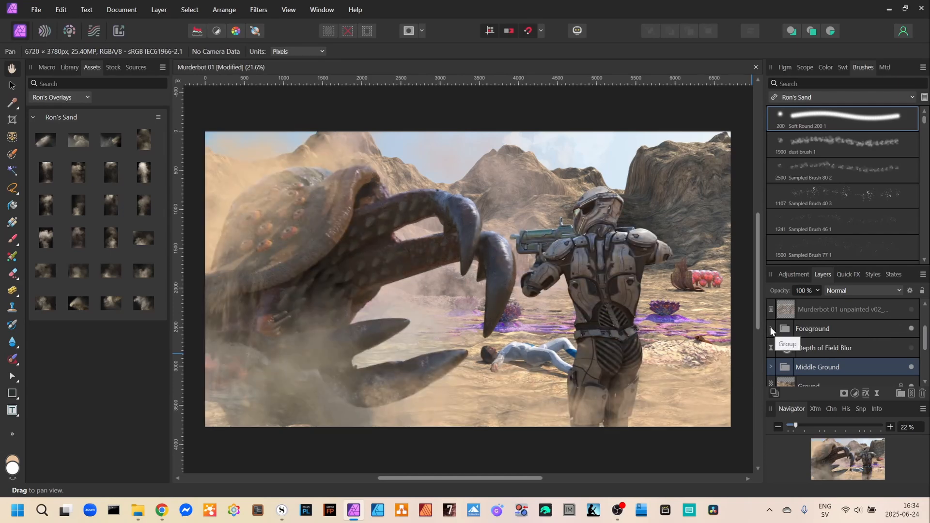
{"action": "left_click", "coordinate": [770, 328]}
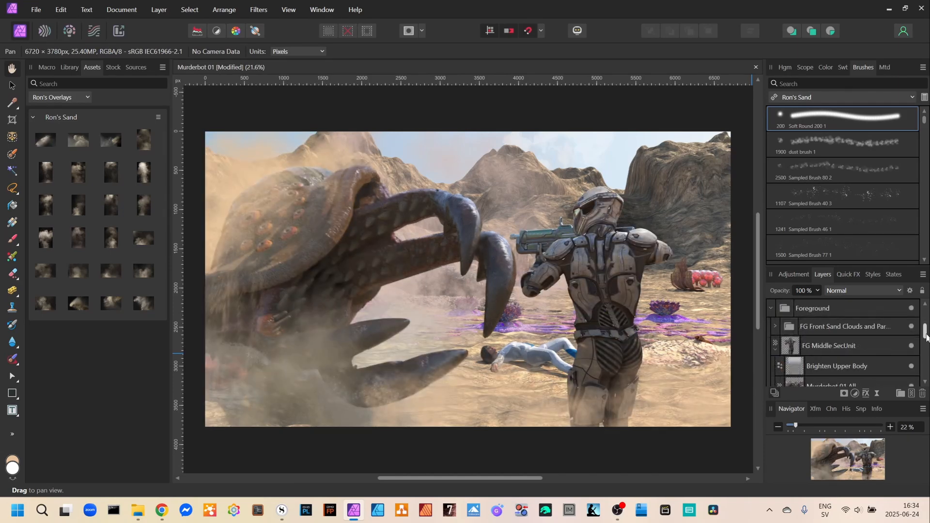
{"action": "left_click_drag", "start_coordinate": [925, 333], "coordinate": [925, 339]}
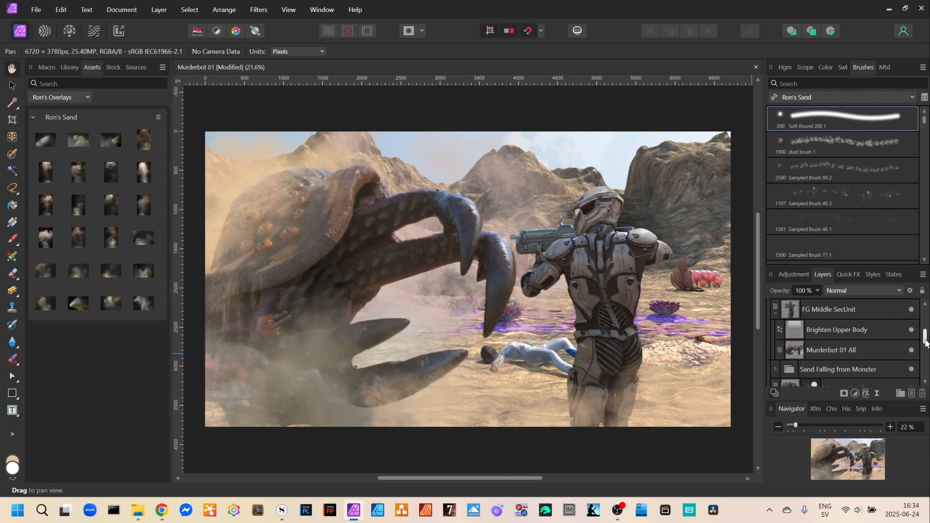
Compare the FG Middle SecUnit figure with its nested Brighten Upper Body and Murderbot 01 All layers switched off and on.
{"action": "left_click", "coordinate": [864, 314]}
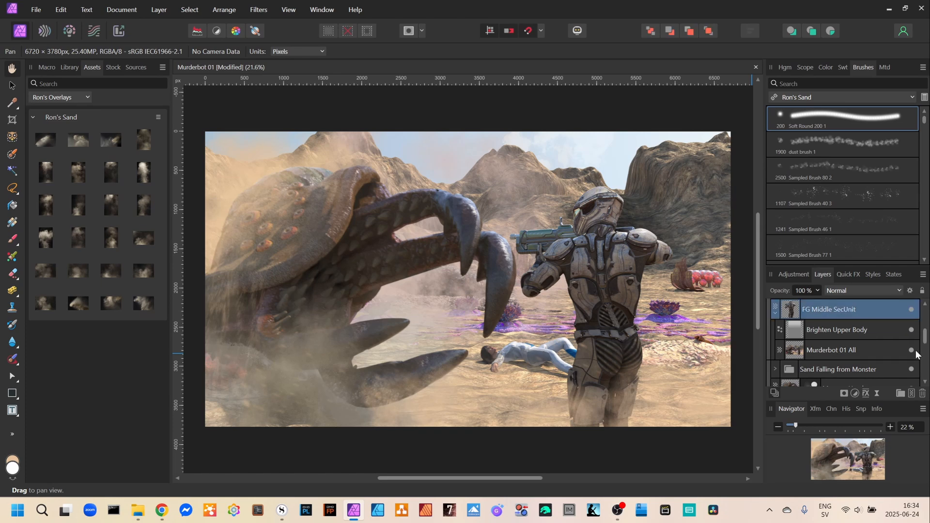
{"action": "left_click", "coordinate": [911, 331]}
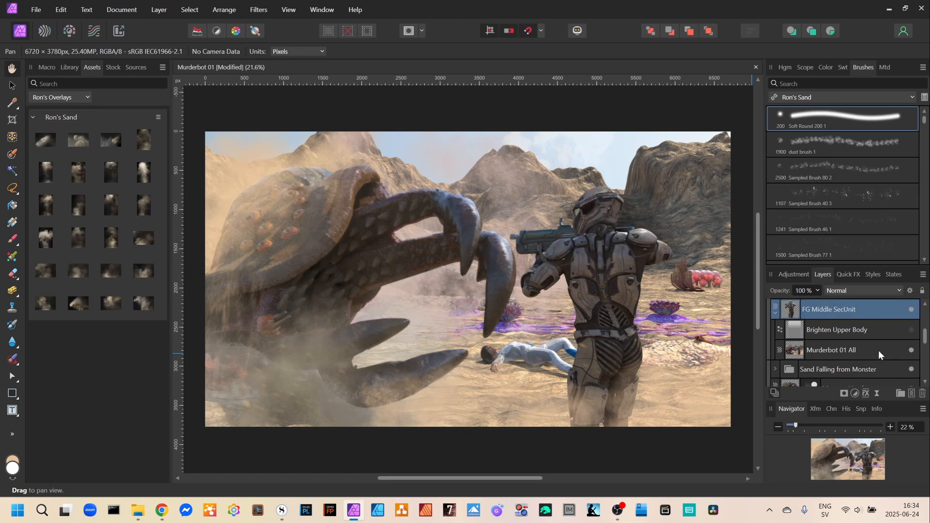
{"action": "left_click", "coordinate": [799, 351]}
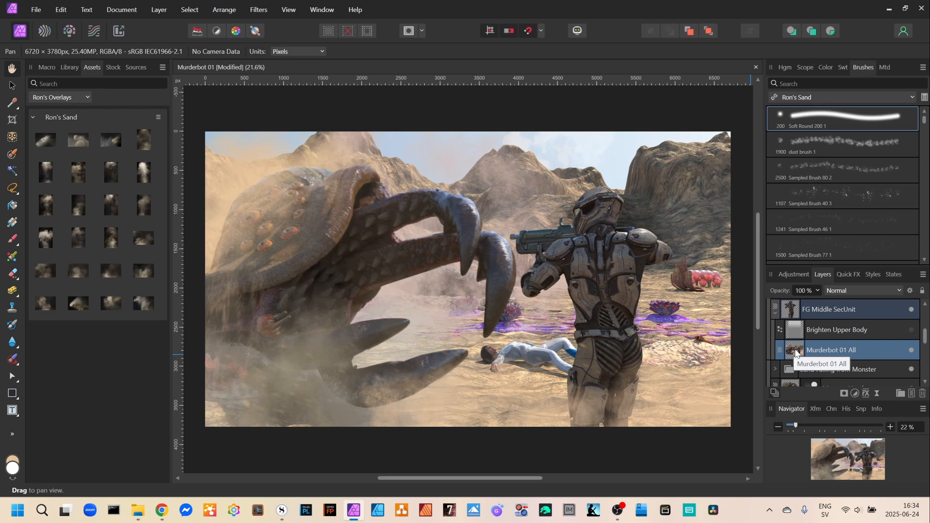
{"action": "left_click", "coordinate": [910, 350]}
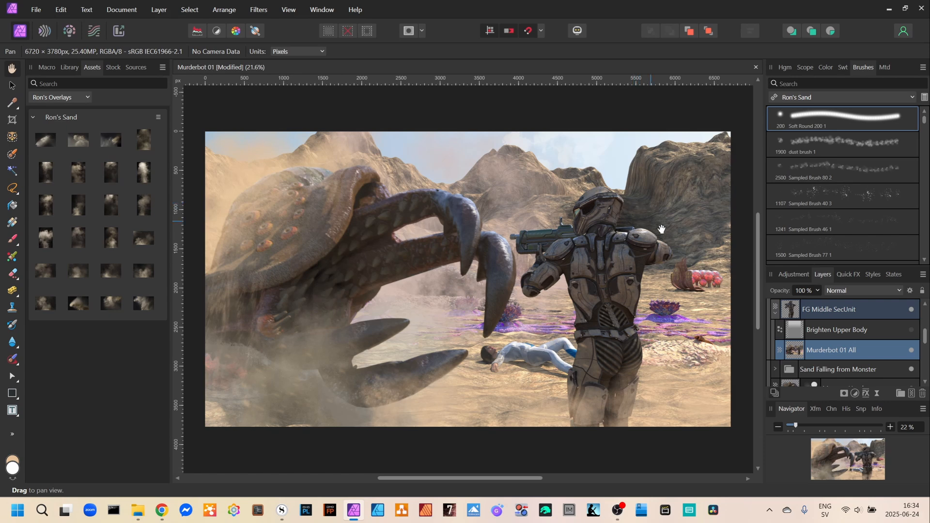
{"action": "left_click", "coordinate": [910, 332]}
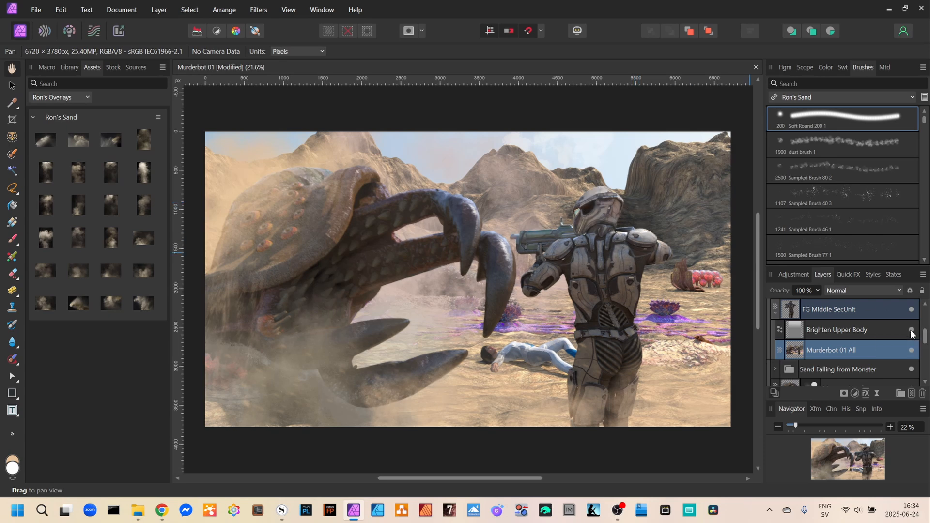
{"action": "left_click", "coordinate": [792, 330]}
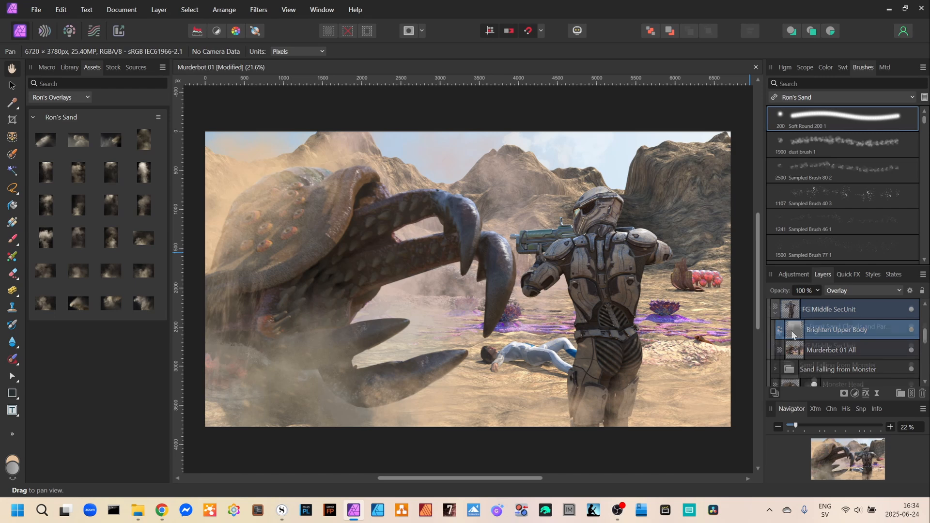
Expand the FG Front Sand Clouds group and compare the image with the whole group off and on.
{"action": "scroll", "coordinate": [791, 330], "scroll_direction": "up", "scroll_amount": 5}
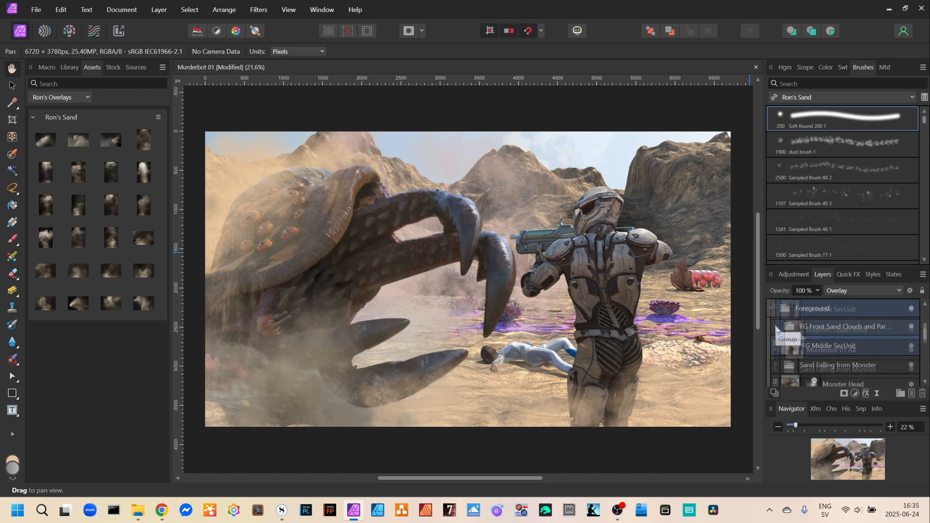
{"action": "left_click", "coordinate": [911, 326]}
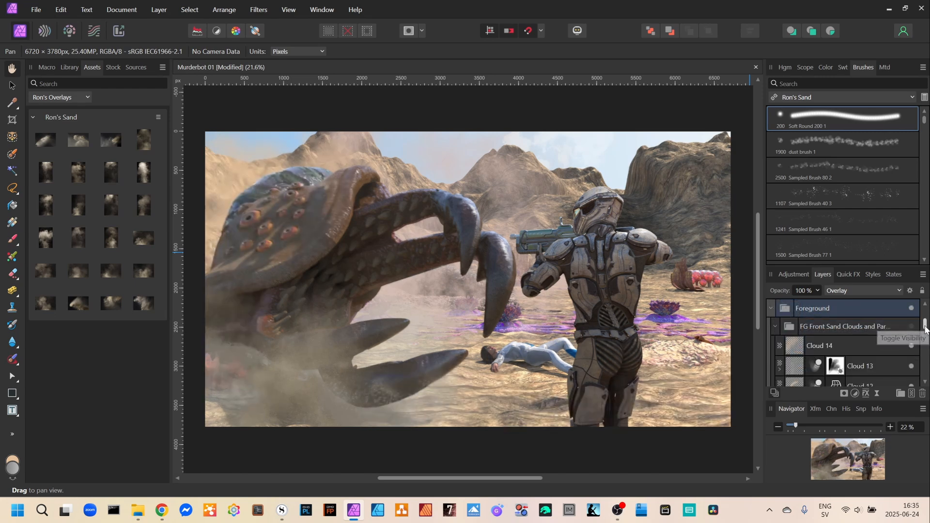
{"action": "left_click_drag", "start_coordinate": [925, 328], "coordinate": [925, 332]}
{"action": "left_click", "coordinate": [911, 308]}
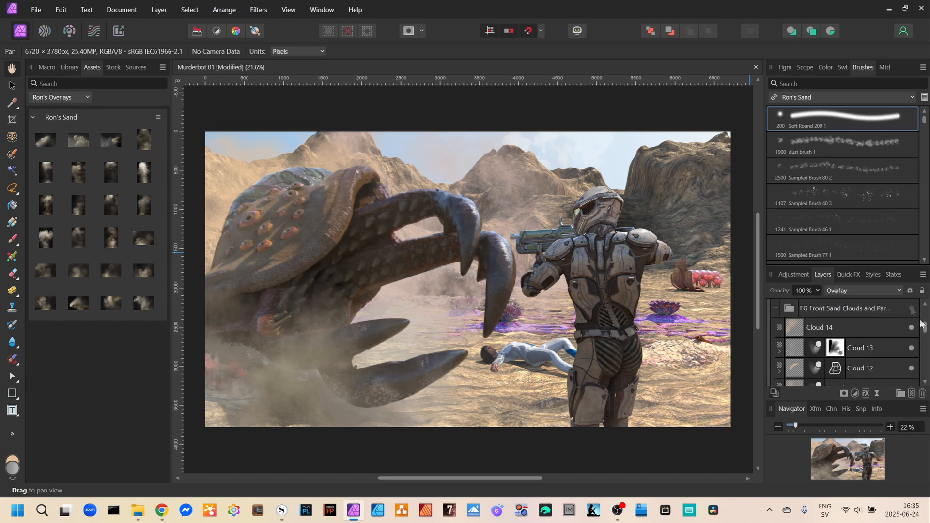
Hide every layer from Cloud 14 down to Cloud 08 inside the FG Front Sand Clouds group.
{"action": "left_click", "coordinate": [875, 327]}
{"action": "scroll", "coordinate": [886, 343], "scroll_direction": "down", "scroll_amount": 5}
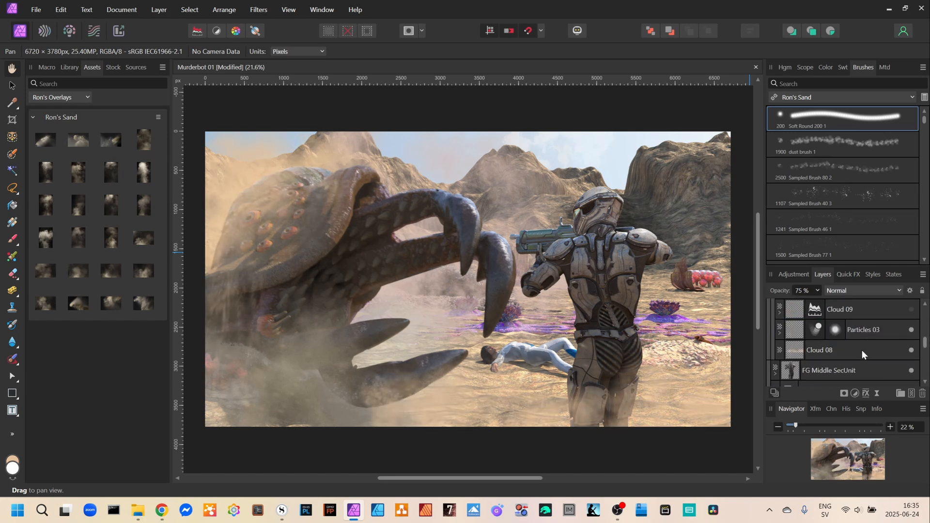
{"action": "left_click", "coordinate": [869, 352], "text": "shift"}
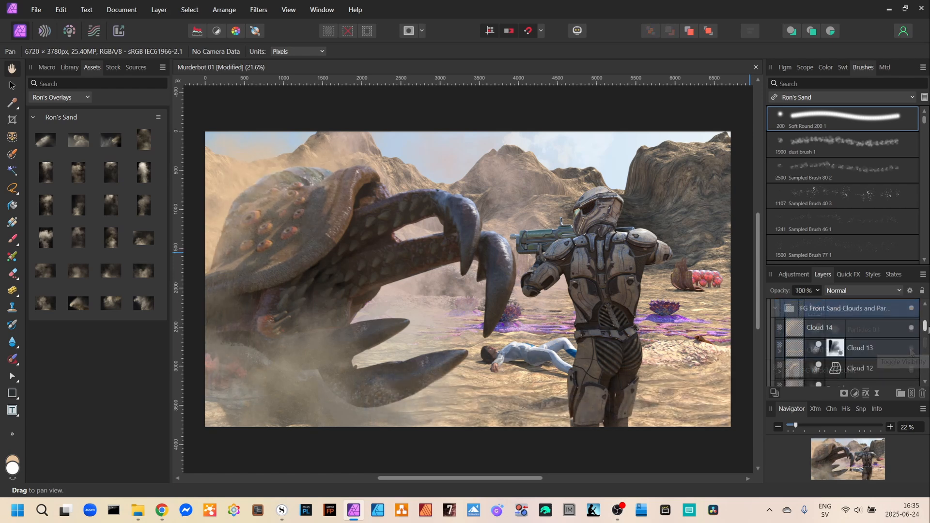
{"action": "left_click_drag", "start_coordinate": [926, 328], "coordinate": [926, 342]}
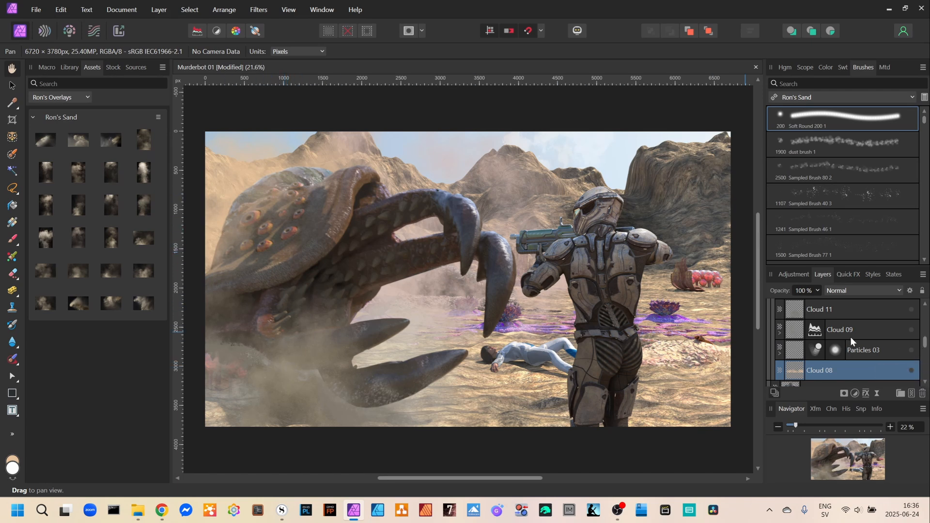
Compare the image with the Sand Falling from Monster group switched off and on.
{"action": "left_click_drag", "start_coordinate": [924, 343], "coordinate": [925, 352]}
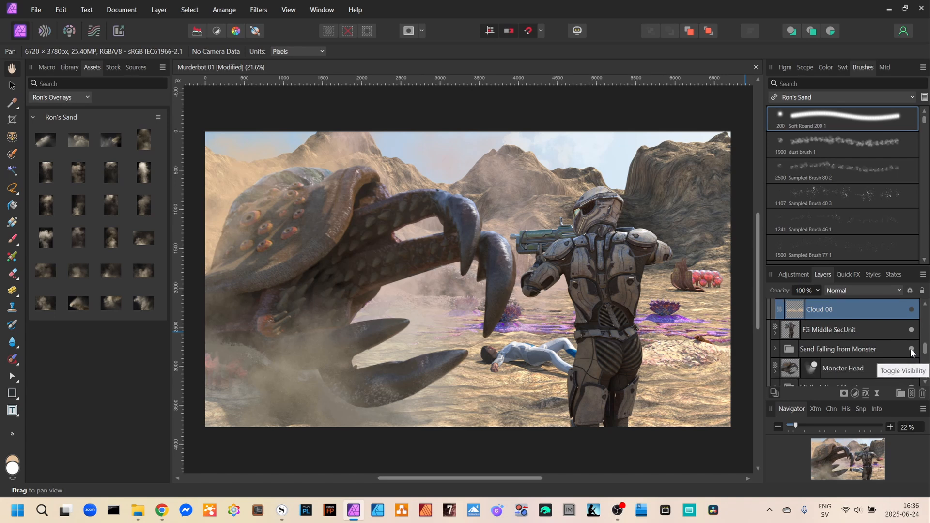
{"action": "left_click", "coordinate": [911, 349]}
{"action": "left_click", "coordinate": [911, 349]}
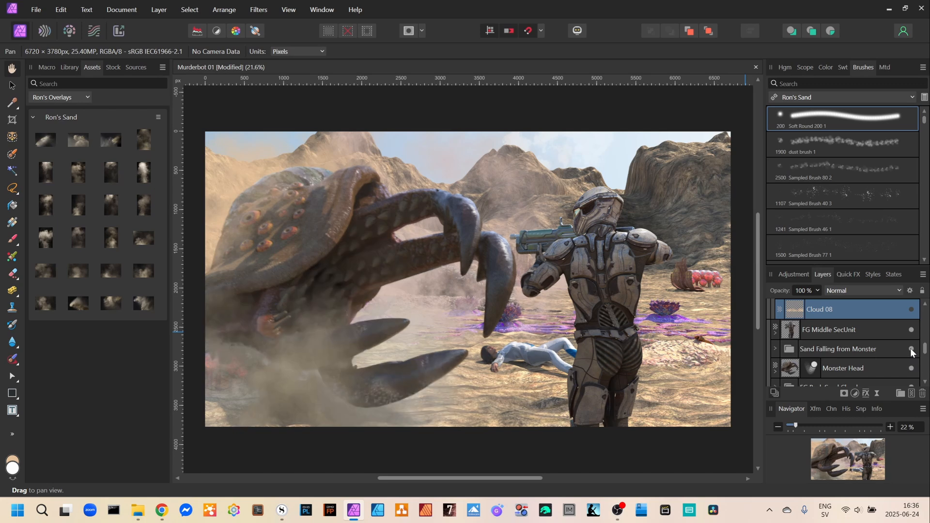
{"action": "left_click", "coordinate": [910, 349]}
{"action": "left_click", "coordinate": [910, 350]}
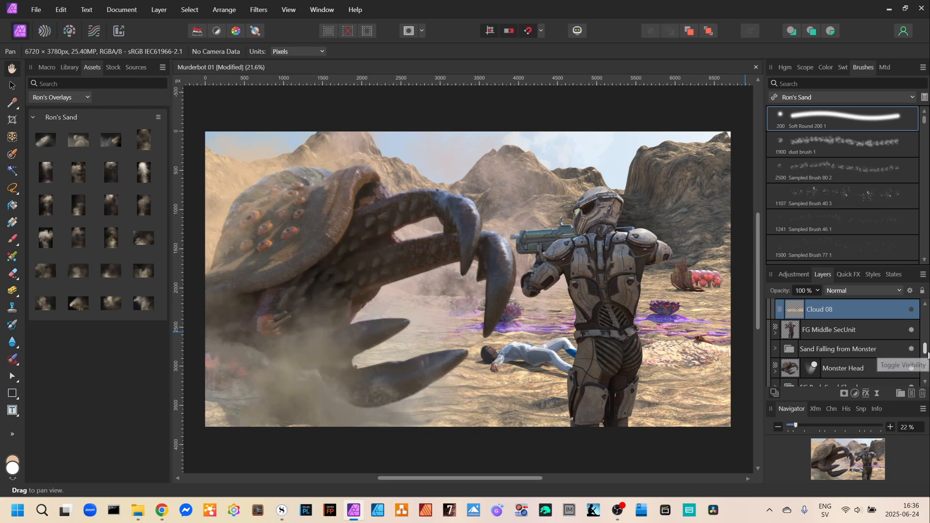
Turn the Cloud 08 and Particles 03 layers back on in the FG Front Sand Clouds group.
{"action": "scroll", "coordinate": [927, 355], "scroll_direction": "up", "scroll_amount": 3}
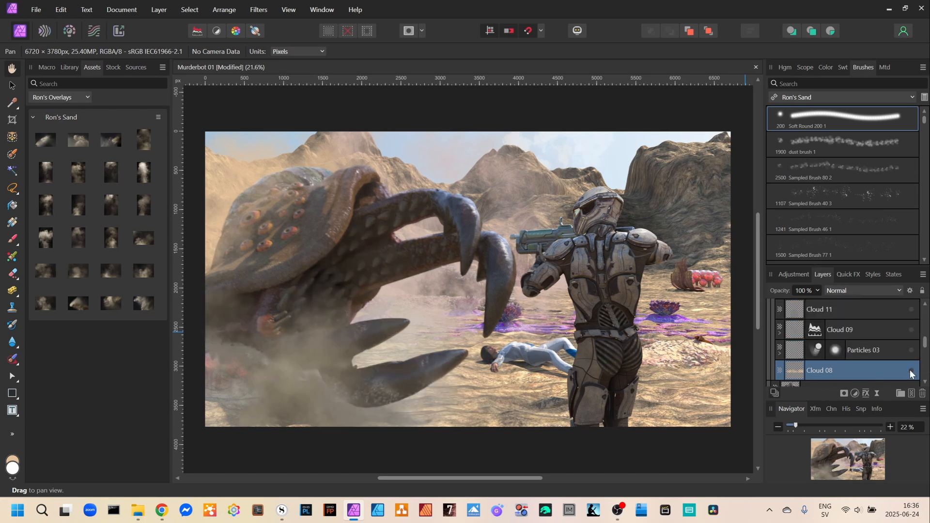
{"action": "left_click", "coordinate": [911, 372]}
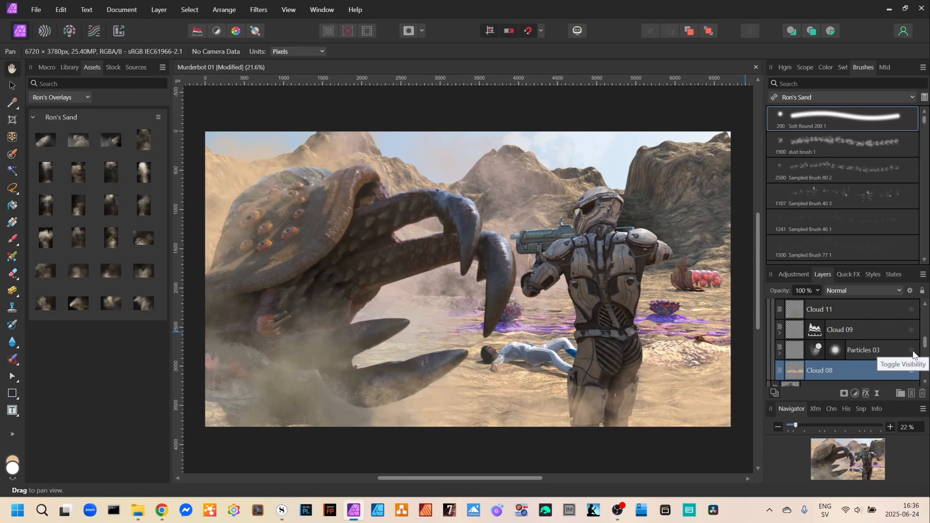
{"action": "left_click", "coordinate": [912, 353]}
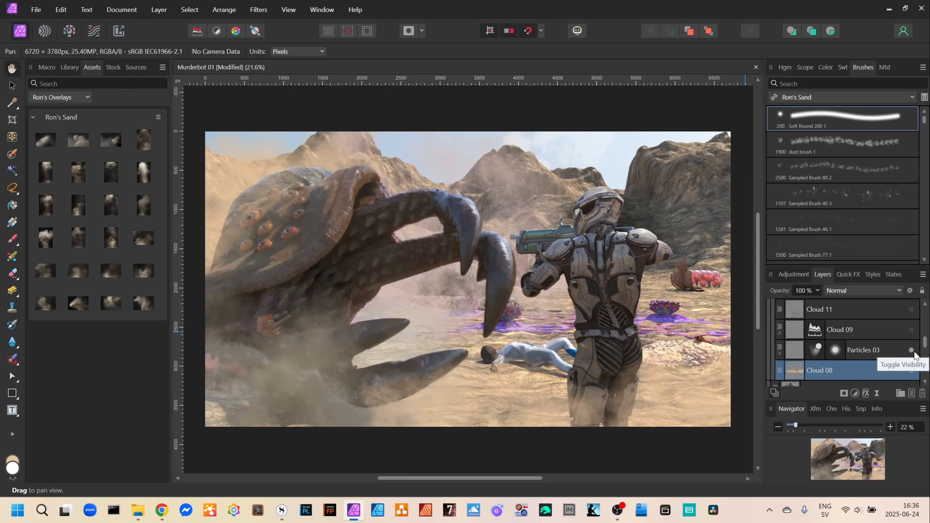
{"action": "left_click", "coordinate": [882, 351]}
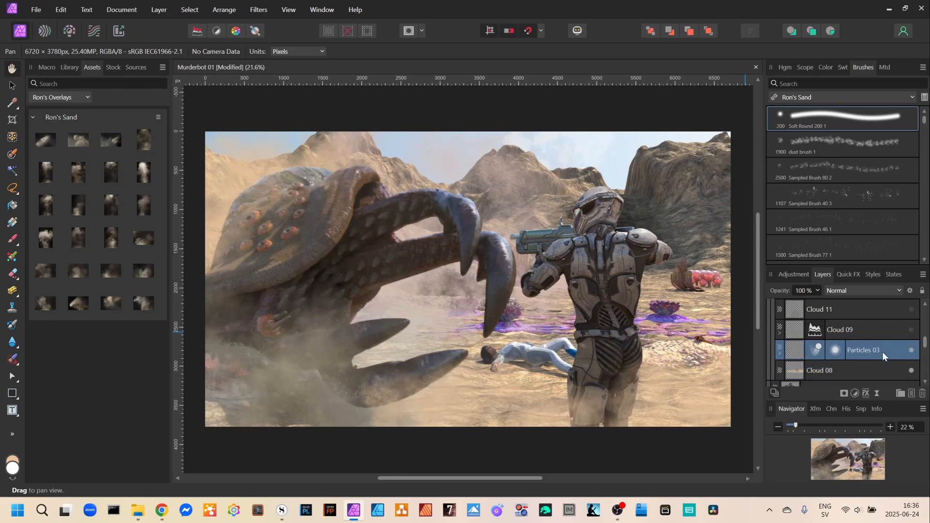
Check the effect of the Cloud 09 and Cloud 11 layers by toggling their visibility.
{"action": "left_click", "coordinate": [911, 331]}
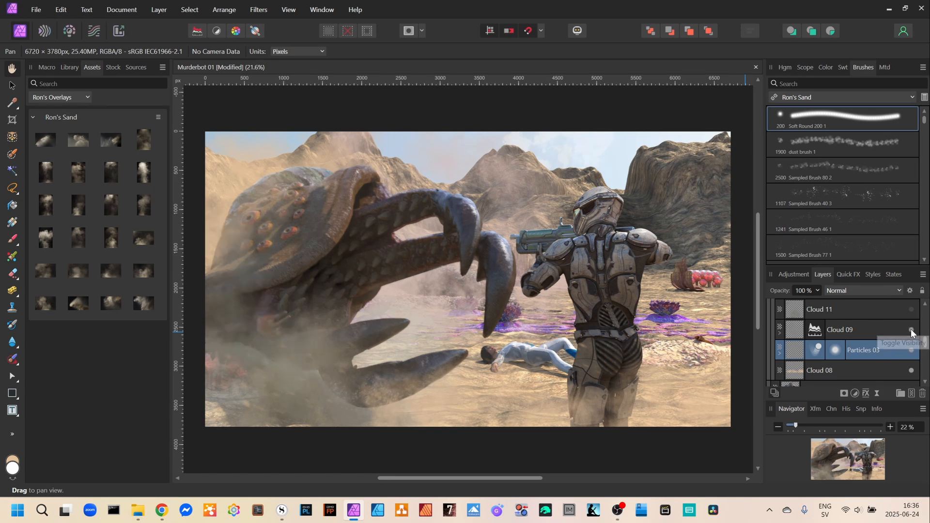
{"action": "left_click", "coordinate": [912, 332]}
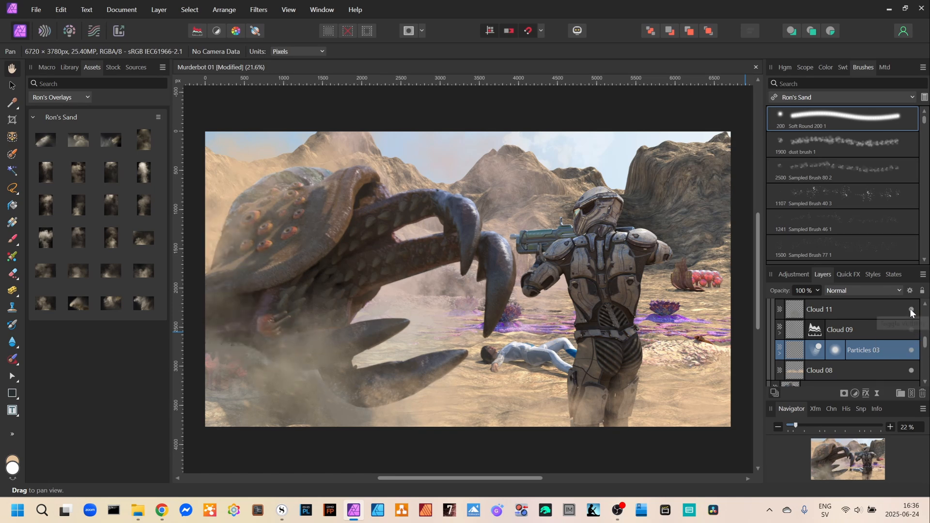
{"action": "left_click", "coordinate": [910, 309]}
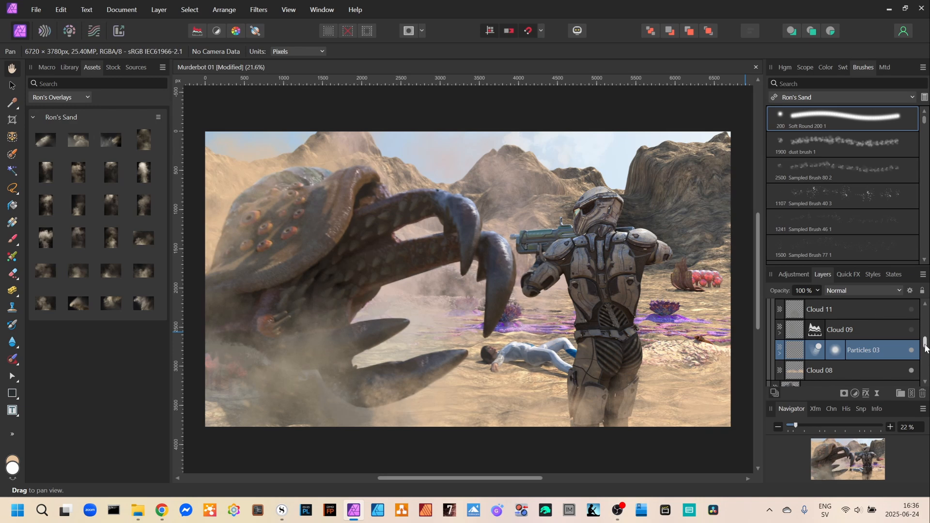
Turn the Particles, Cloud 12, Cloud 13 and Cloud 14 layers of the front sand clouds back on.
{"action": "left_click_drag", "start_coordinate": [925, 346], "coordinate": [924, 340]}
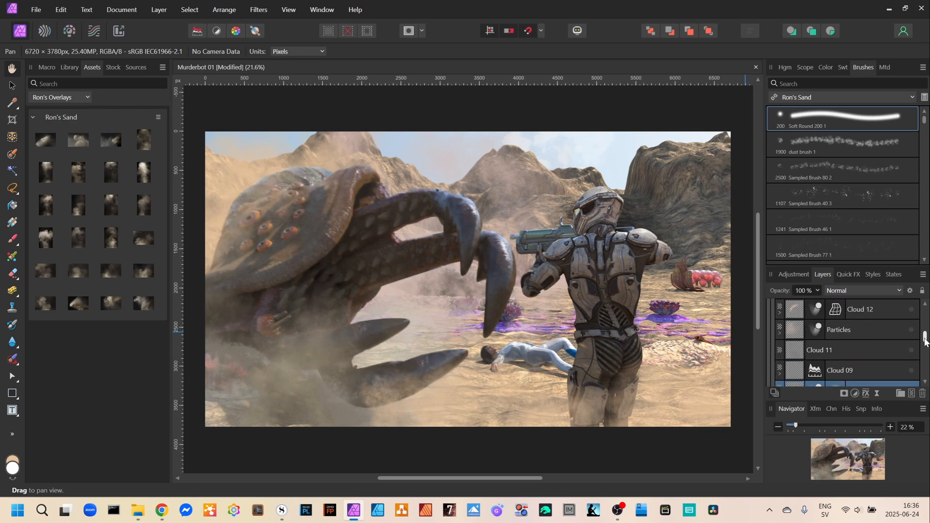
{"action": "left_click", "coordinate": [911, 330]}
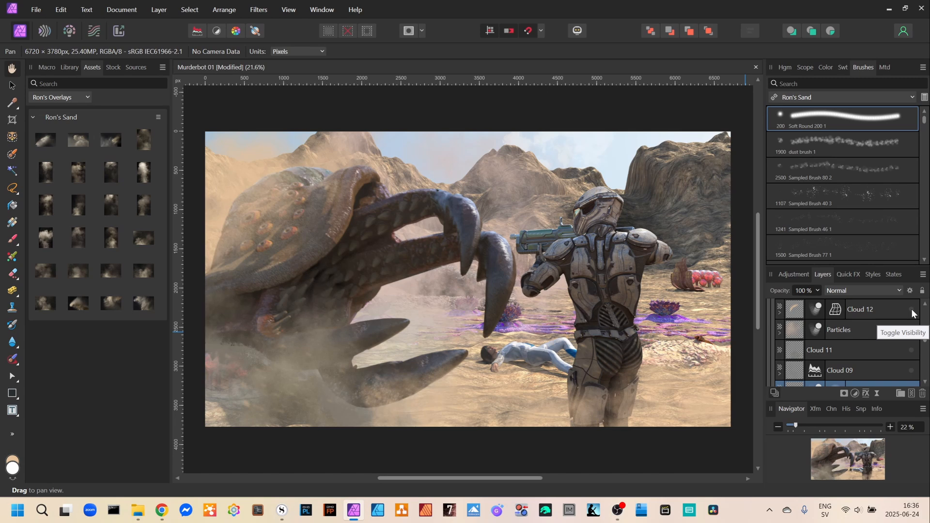
{"action": "left_click", "coordinate": [910, 310]}
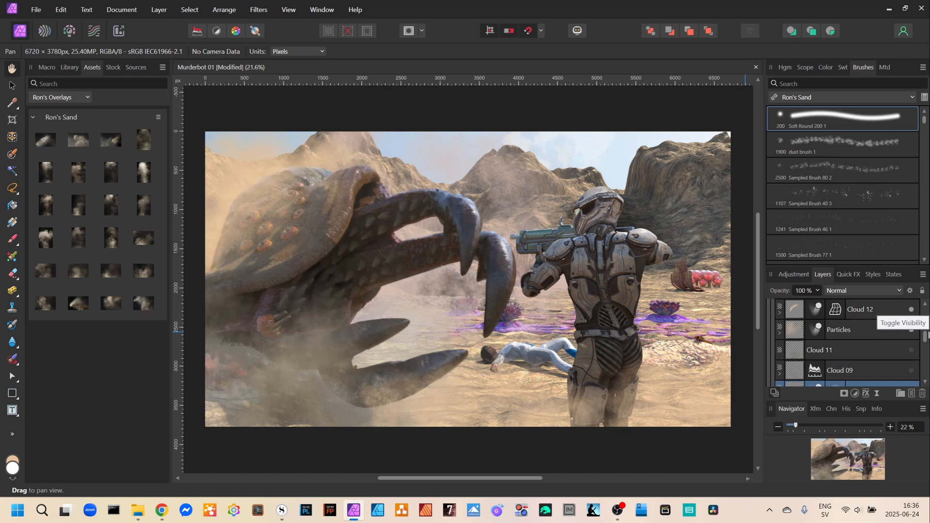
{"action": "scroll", "coordinate": [928, 335], "scroll_direction": "up", "scroll_amount": 2}
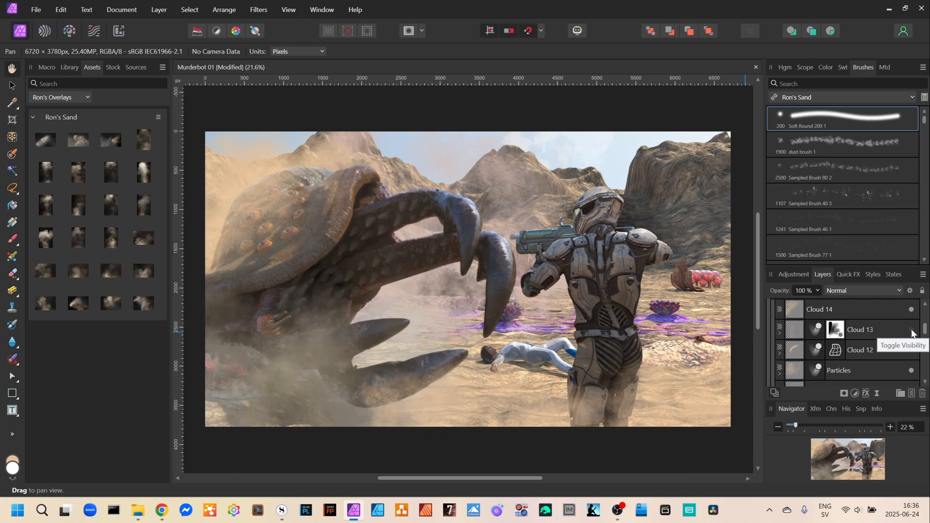
{"action": "left_click", "coordinate": [911, 330]}
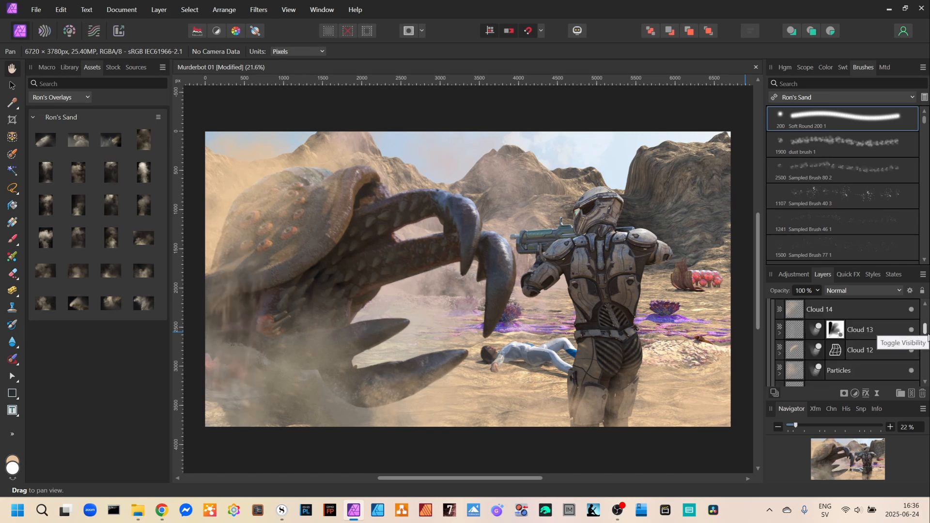
{"action": "scroll", "coordinate": [925, 332], "scroll_direction": "up", "scroll_amount": 1}
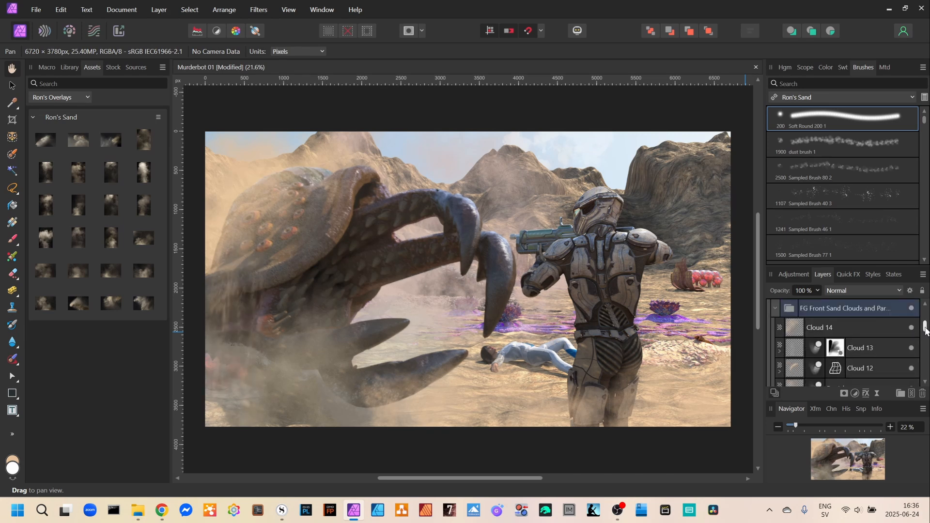
{"action": "scroll", "coordinate": [926, 330], "scroll_direction": "up", "scroll_amount": 3}
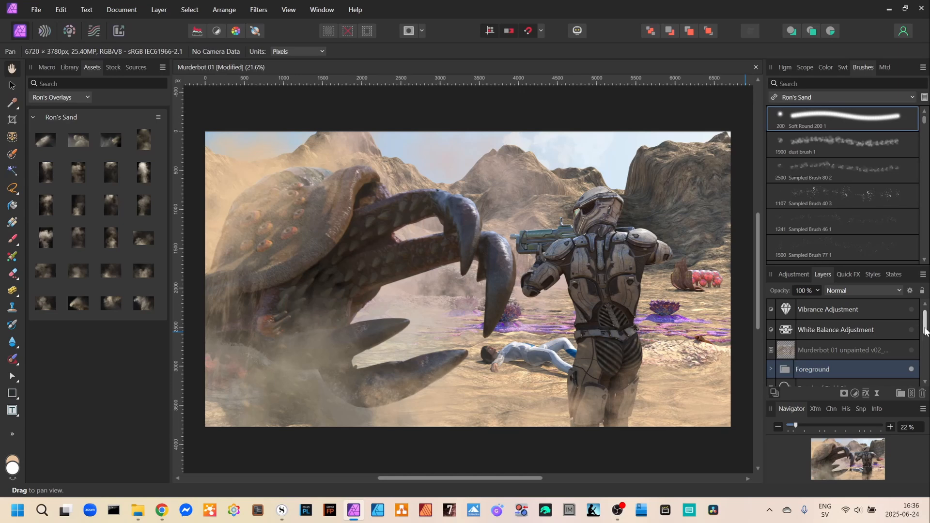
{"action": "scroll", "coordinate": [926, 344], "scroll_direction": "down", "scroll_amount": 3}
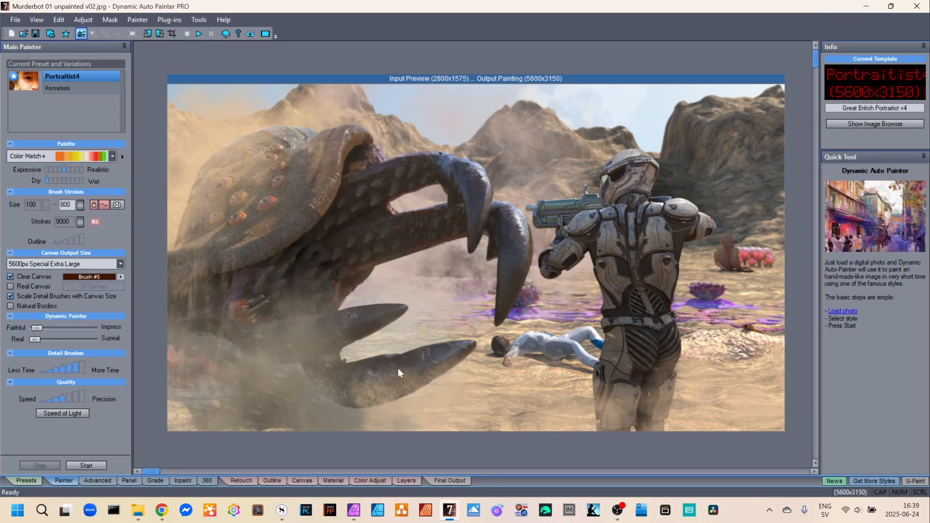
In Dynamic Auto Painter, clear the preset search and choose the Portraitist4 style from the full preset list.
{"action": "left_click", "coordinate": [27, 480]}
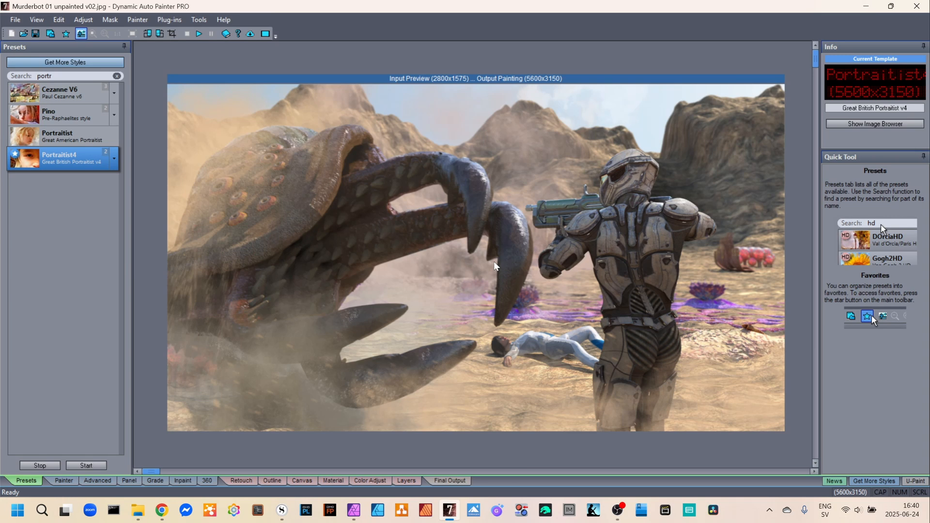
{"action": "left_click", "coordinate": [117, 76]}
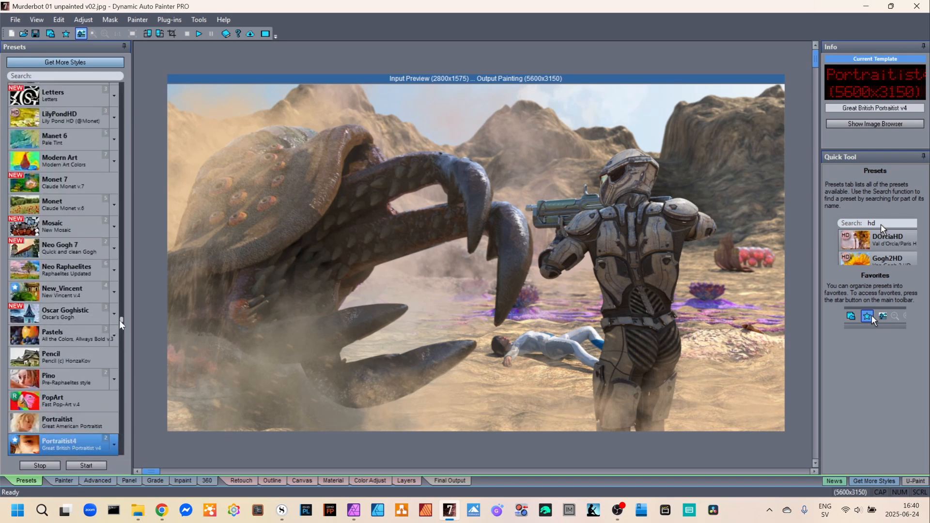
{"action": "left_click_drag", "start_coordinate": [122, 323], "coordinate": [107, 381]}
{"action": "left_click", "coordinate": [34, 250]}
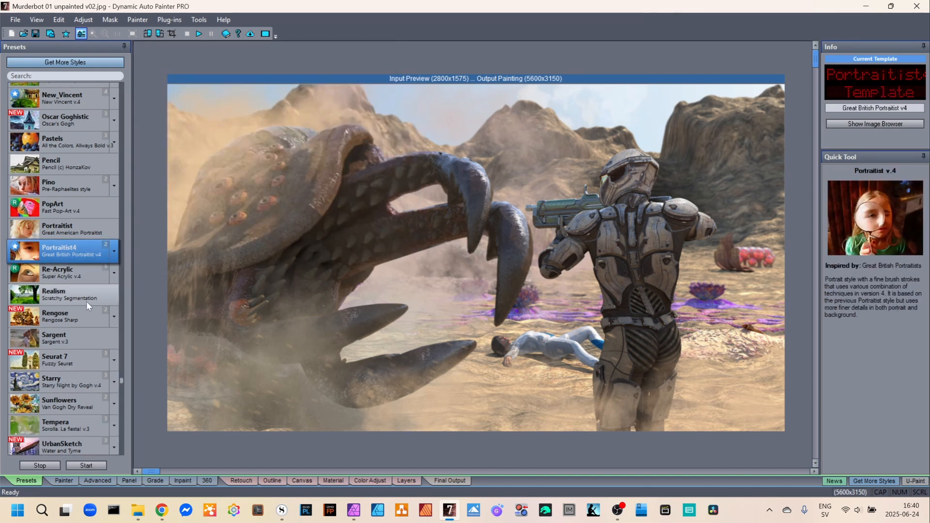
Set the painter's colour palette to Color Match+.
{"action": "left_click", "coordinate": [55, 478]}
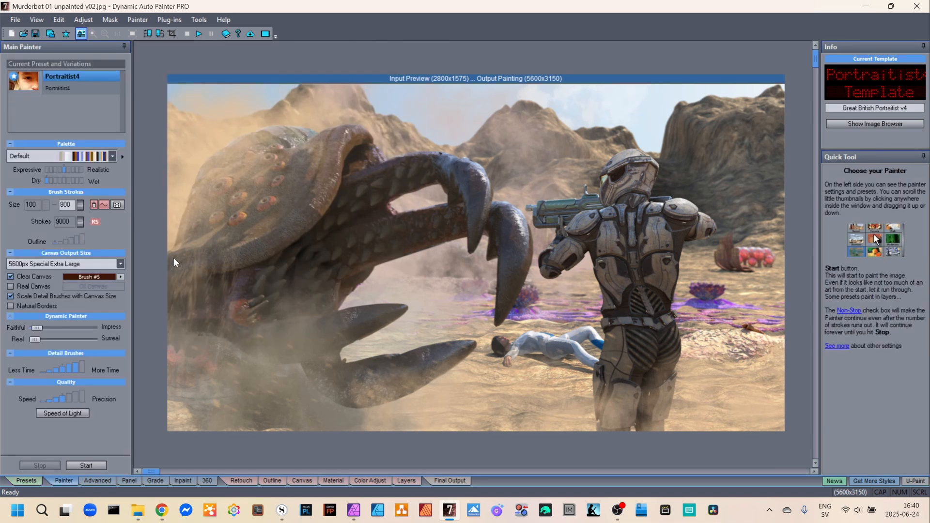
{"action": "left_click", "coordinate": [112, 156]}
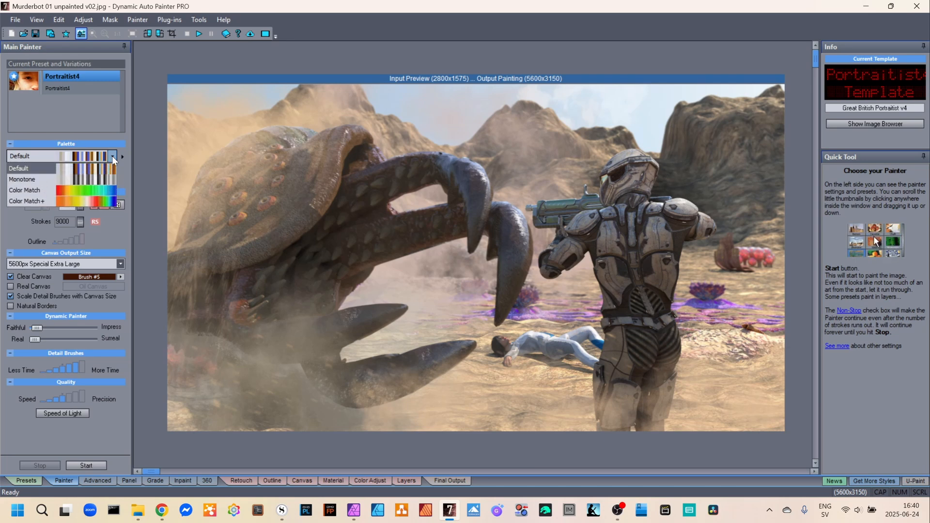
{"action": "left_click", "coordinate": [100, 202]}
{"action": "left_click", "coordinate": [189, 117]}
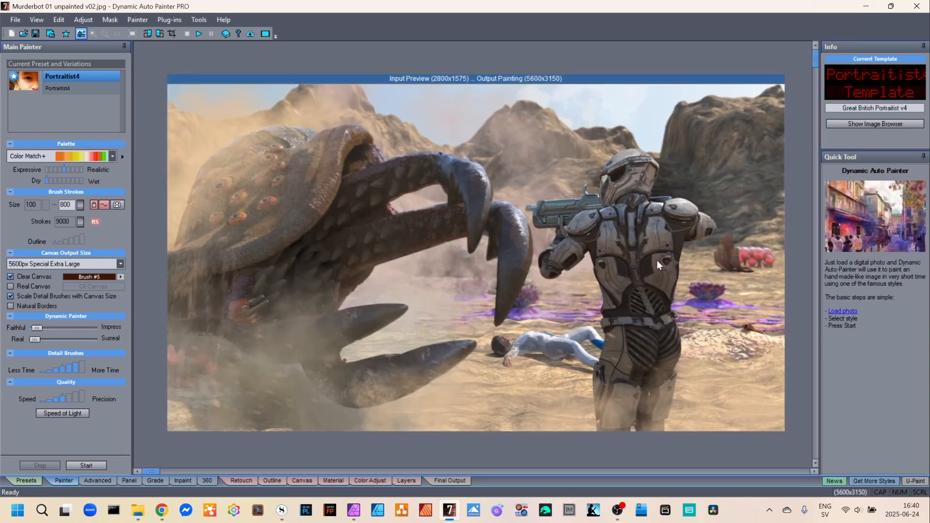
Set the canvas output size to 5600px Special Extra Large and leave Real Canvas switched off.
{"action": "left_click", "coordinate": [122, 263]}
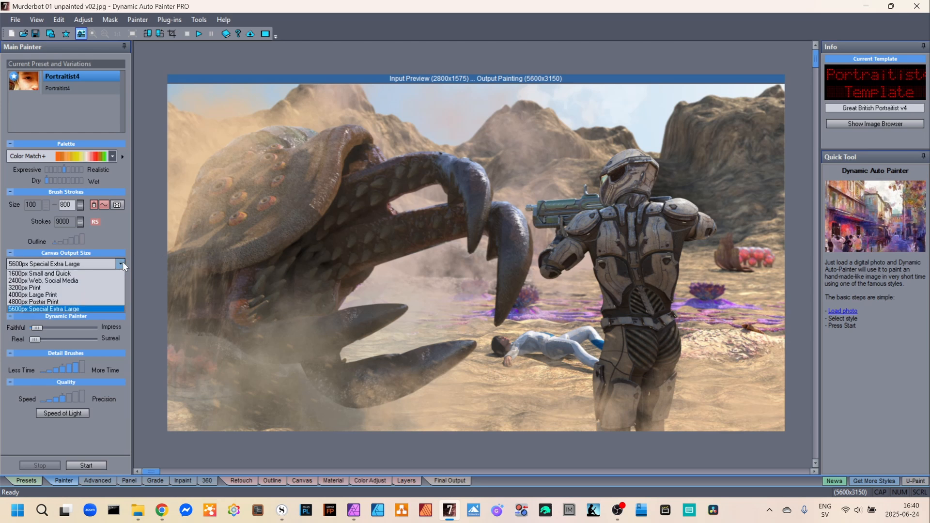
{"action": "left_click", "coordinate": [94, 307]}
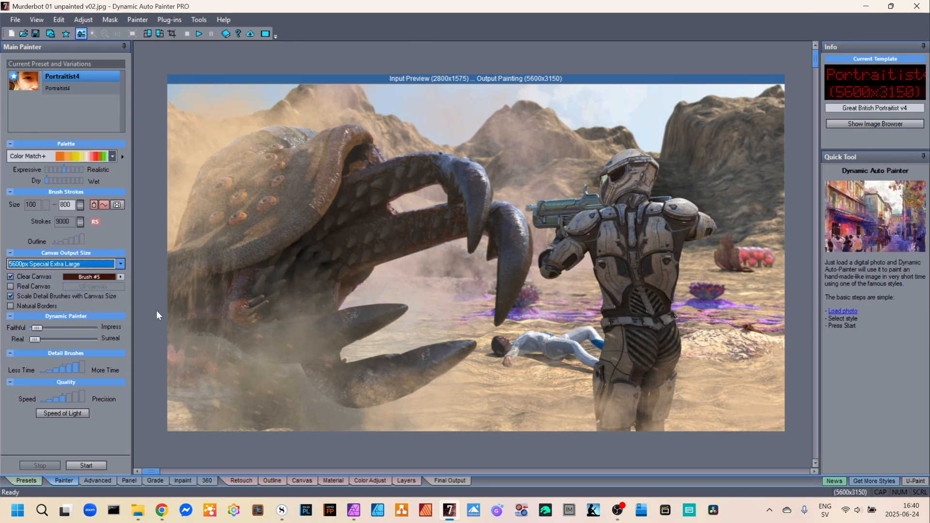
{"action": "left_click", "coordinate": [11, 286]}
{"action": "left_click", "coordinate": [11, 286]}
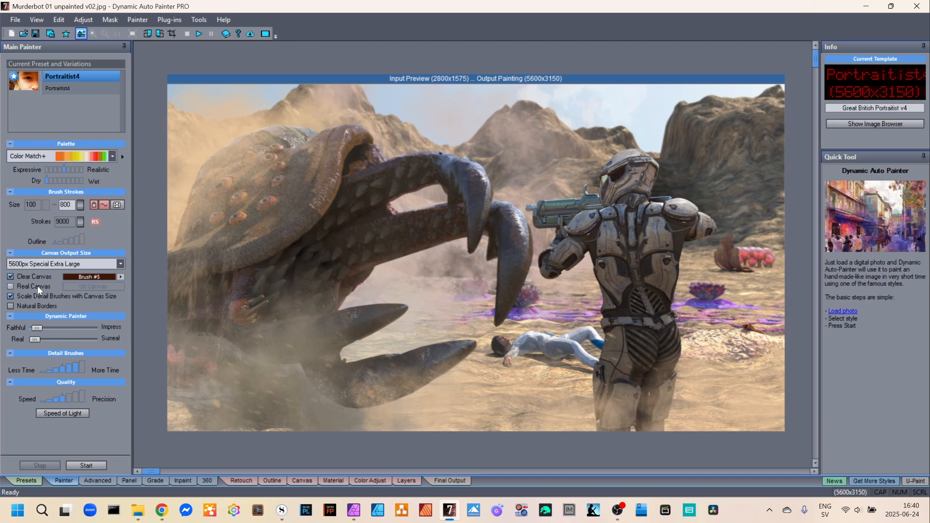
Start the painting and outline the armoured figure and its gun on the portrait mask with a size 14 brush.
{"action": "left_click", "coordinate": [83, 464]}
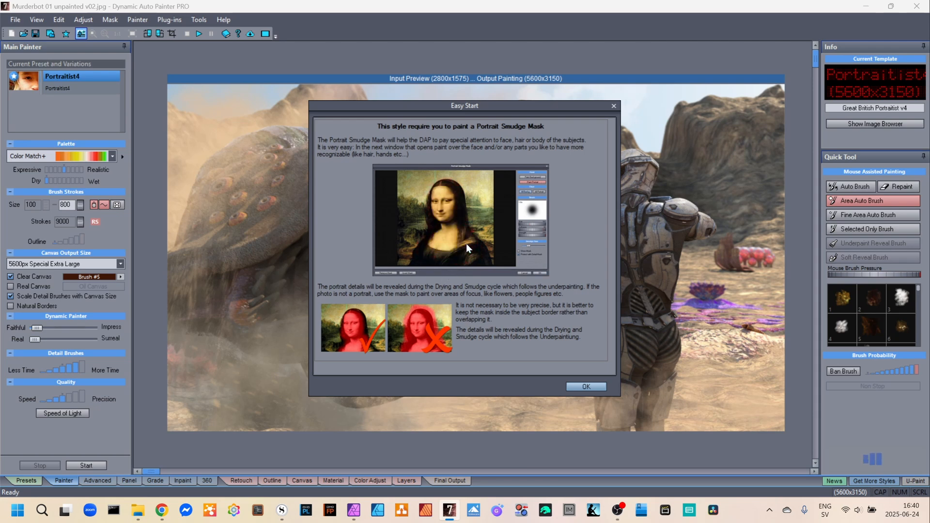
{"action": "left_click", "coordinate": [583, 386]}
{"action": "mouse_move", "coordinate": [518, 199]}
{"action": "left_mouse_down"}
{"action": "mouse_move", "coordinate": [462, 206]}
{"action": "mouse_move", "coordinate": [490, 218]}
{"action": "mouse_move", "coordinate": [470, 247]}
{"action": "mouse_move", "coordinate": [506, 216]}
{"action": "mouse_move", "coordinate": [511, 225]}
{"action": "mouse_move", "coordinate": [506, 358]}
{"action": "mouse_move", "coordinate": [527, 327]}
{"action": "mouse_move", "coordinate": [538, 359]}
{"action": "mouse_move", "coordinate": [556, 228]}
{"action": "mouse_move", "coordinate": [575, 215]}
{"action": "mouse_move", "coordinate": [538, 191]}
{"action": "mouse_move", "coordinate": [536, 174]}
{"action": "mouse_move", "coordinate": [516, 172]}
{"action": "mouse_move", "coordinate": [519, 180]}
{"action": "left_mouse_up"}
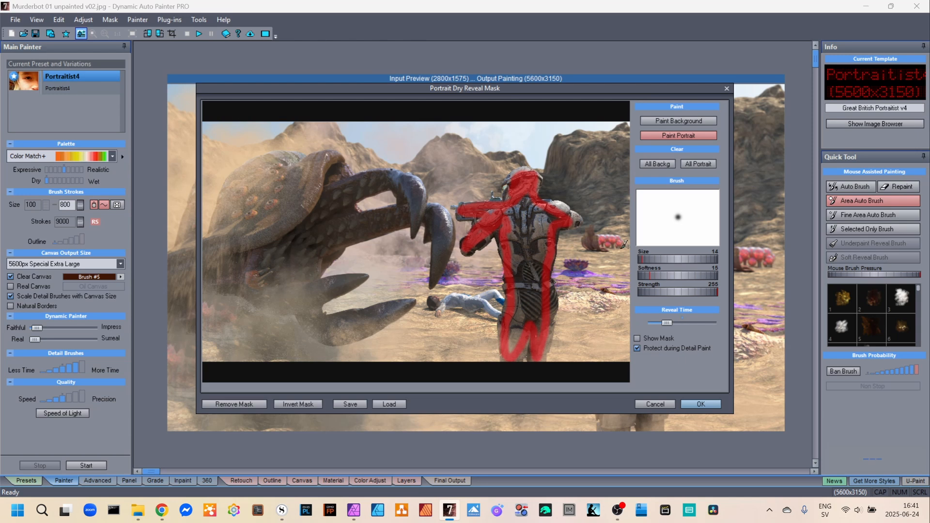
Enlarge the mask brush to size 36, fill in the rest of the armoured figure and accept the portrait mask.
{"action": "left_click_drag", "start_coordinate": [666, 257], "coordinate": [672, 257]}
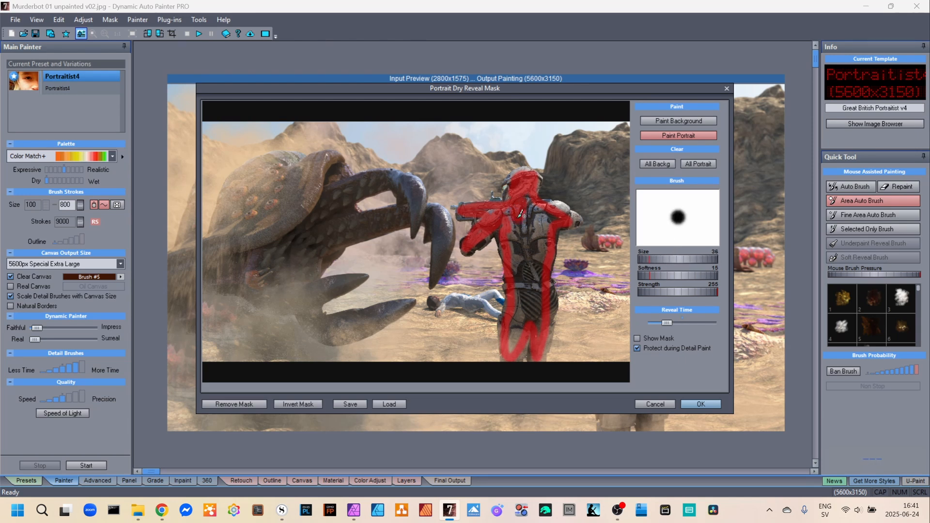
{"action": "mouse_move", "coordinate": [517, 233]}
{"action": "left_mouse_down"}
{"action": "mouse_move", "coordinate": [512, 348]}
{"action": "mouse_move", "coordinate": [521, 313]}
{"action": "mouse_move", "coordinate": [541, 330]}
{"action": "mouse_move", "coordinate": [549, 306]}
{"action": "mouse_move", "coordinate": [541, 287]}
{"action": "mouse_move", "coordinate": [535, 302]}
{"action": "mouse_move", "coordinate": [529, 200]}
{"action": "mouse_move", "coordinate": [562, 218]}
{"action": "mouse_move", "coordinate": [548, 229]}
{"action": "mouse_move", "coordinate": [544, 274]}
{"action": "mouse_move", "coordinate": [538, 219]}
{"action": "mouse_move", "coordinate": [492, 213]}
{"action": "mouse_move", "coordinate": [567, 216]}
{"action": "left_mouse_up"}
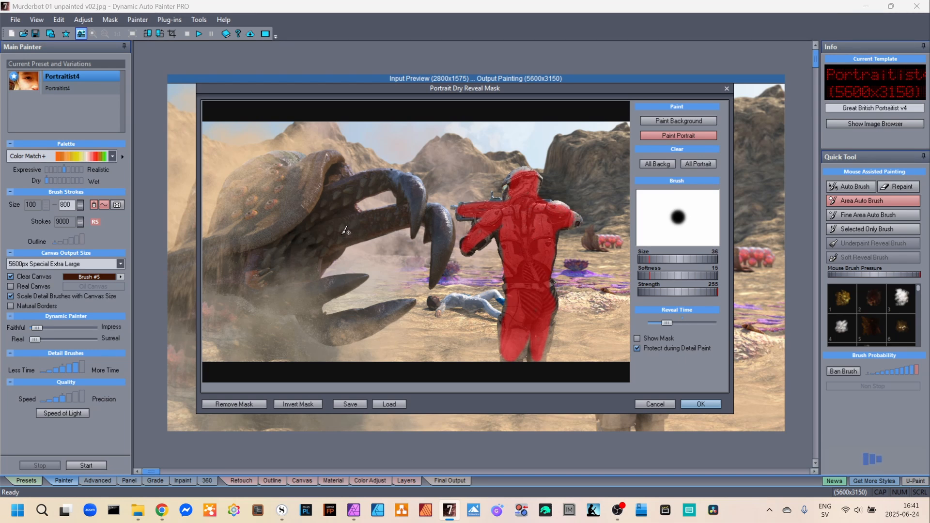
{"action": "left_click", "coordinate": [700, 404]}
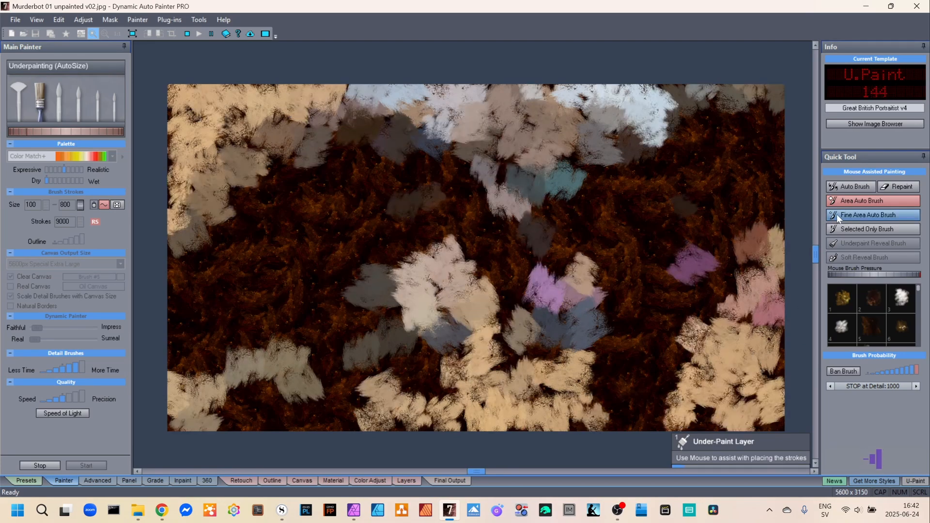
Guide the automatic strokes across the scene, using the Fine Area Auto Brush for underpainting and the Soft Reveal Brush for the detail layer.
{"action": "mouse_move", "coordinate": [583, 312]}
{"action": "left_mouse_down"}
{"action": "mouse_move", "coordinate": [602, 216]}
{"action": "mouse_move", "coordinate": [587, 243]}
{"action": "mouse_move", "coordinate": [574, 208]}
{"action": "mouse_move", "coordinate": [558, 246]}
{"action": "mouse_move", "coordinate": [616, 282]}
{"action": "mouse_move", "coordinate": [611, 414]}
{"action": "mouse_move", "coordinate": [627, 364]}
{"action": "mouse_move", "coordinate": [654, 398]}
{"action": "mouse_move", "coordinate": [625, 291]}
{"action": "mouse_move", "coordinate": [620, 336]}
{"action": "mouse_move", "coordinate": [622, 214]}
{"action": "mouse_move", "coordinate": [644, 217]}
{"action": "mouse_move", "coordinate": [656, 242]}
{"action": "mouse_move", "coordinate": [617, 200]}
{"action": "mouse_move", "coordinate": [581, 213]}
{"action": "mouse_move", "coordinate": [550, 265]}
{"action": "mouse_move", "coordinate": [561, 250]}
{"action": "mouse_move", "coordinate": [634, 412]}
{"action": "mouse_move", "coordinate": [630, 378]}
{"action": "mouse_move", "coordinate": [604, 372]}
{"action": "mouse_move", "coordinate": [467, 244]}
{"action": "mouse_move", "coordinate": [350, 209]}
{"action": "mouse_move", "coordinate": [306, 246]}
{"action": "mouse_move", "coordinate": [305, 215]}
{"action": "mouse_move", "coordinate": [312, 310]}
{"action": "mouse_move", "coordinate": [345, 367]}
{"action": "mouse_move", "coordinate": [350, 265]}
{"action": "mouse_move", "coordinate": [395, 232]}
{"action": "mouse_move", "coordinate": [361, 250]}
{"action": "mouse_move", "coordinate": [374, 199]}
{"action": "mouse_move", "coordinate": [317, 216]}
{"action": "mouse_move", "coordinate": [346, 196]}
{"action": "mouse_move", "coordinate": [348, 172]}
{"action": "mouse_move", "coordinate": [280, 203]}
{"action": "mouse_move", "coordinate": [255, 289]}
{"action": "mouse_move", "coordinate": [295, 273]}
{"action": "mouse_move", "coordinate": [265, 329]}
{"action": "mouse_move", "coordinate": [285, 241]}
{"action": "mouse_move", "coordinate": [326, 328]}
{"action": "mouse_move", "coordinate": [357, 332]}
{"action": "mouse_move", "coordinate": [370, 313]}
{"action": "mouse_move", "coordinate": [355, 318]}
{"action": "mouse_move", "coordinate": [337, 250]}
{"action": "mouse_move", "coordinate": [322, 260]}
{"action": "mouse_move", "coordinate": [331, 241]}
{"action": "mouse_move", "coordinate": [420, 223]}
{"action": "mouse_move", "coordinate": [333, 225]}
{"action": "mouse_move", "coordinate": [392, 201]}
{"action": "mouse_move", "coordinate": [353, 246]}
{"action": "left_mouse_up"}
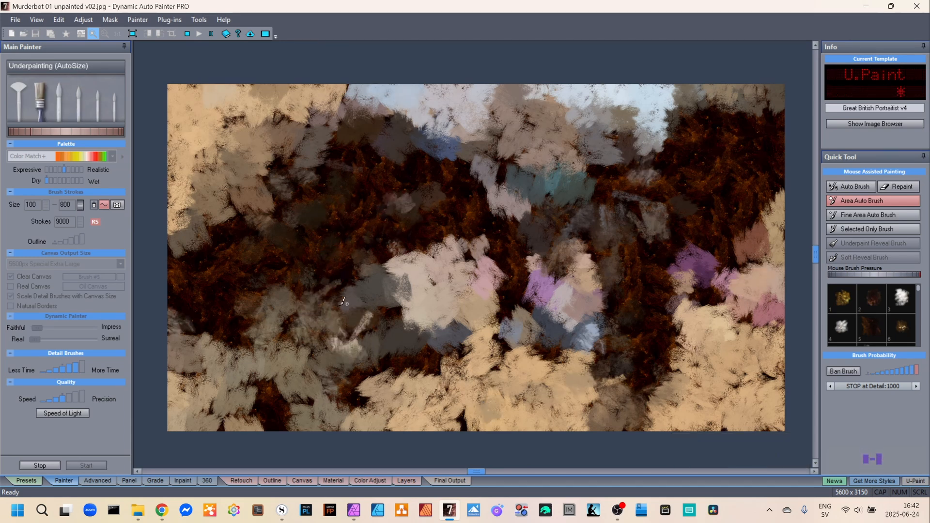
{"action": "left_click", "coordinate": [891, 216]}
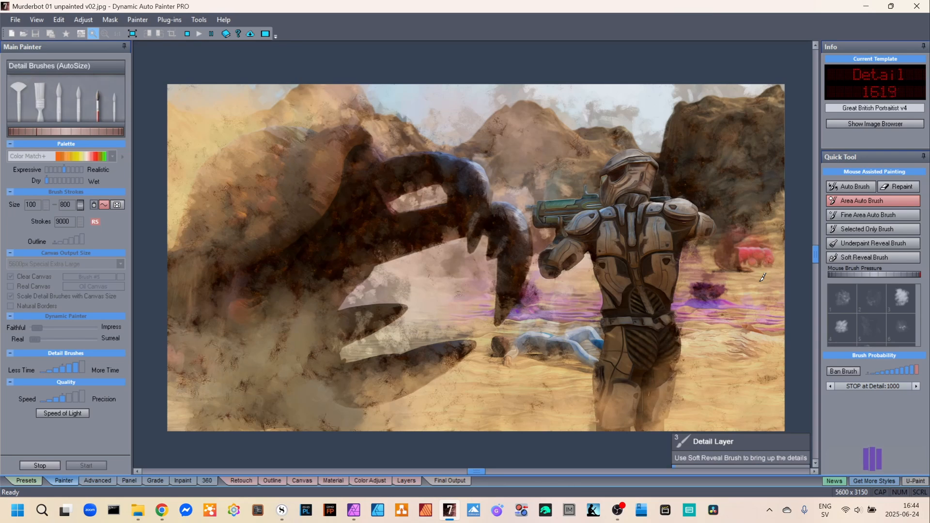
{"action": "left_click", "coordinate": [865, 254]}
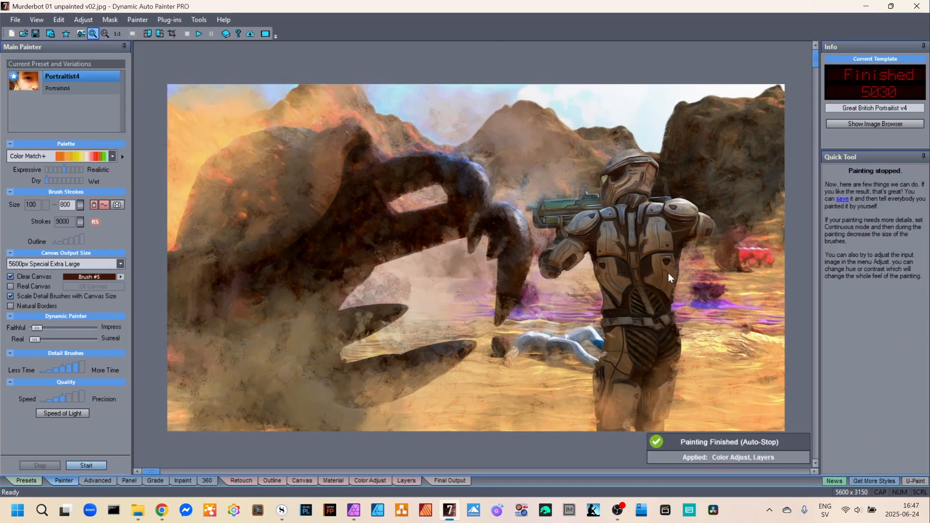
Retouch the creature, rocks and sand with an enlarged Soft Reveal Brush to bring back detail, and apply it to the painting.
{"action": "left_click", "coordinate": [244, 480]}
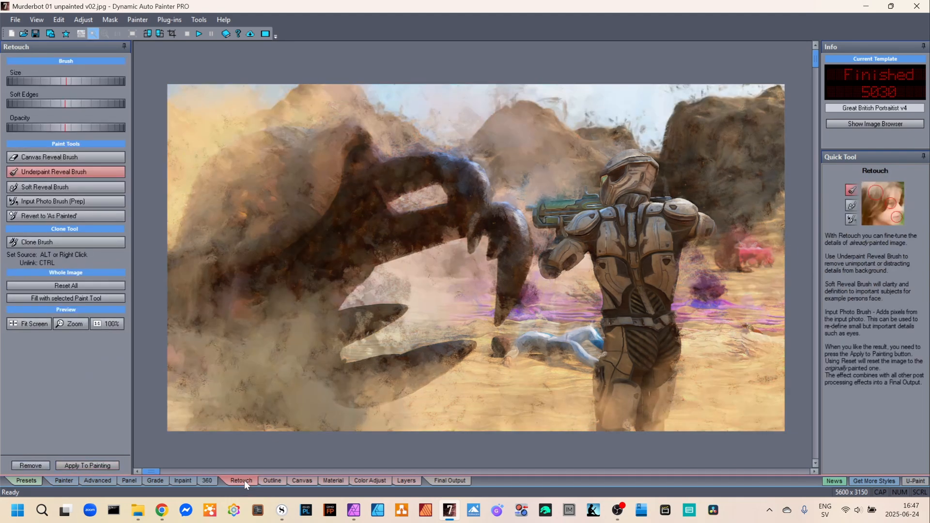
{"action": "left_click", "coordinate": [115, 187]}
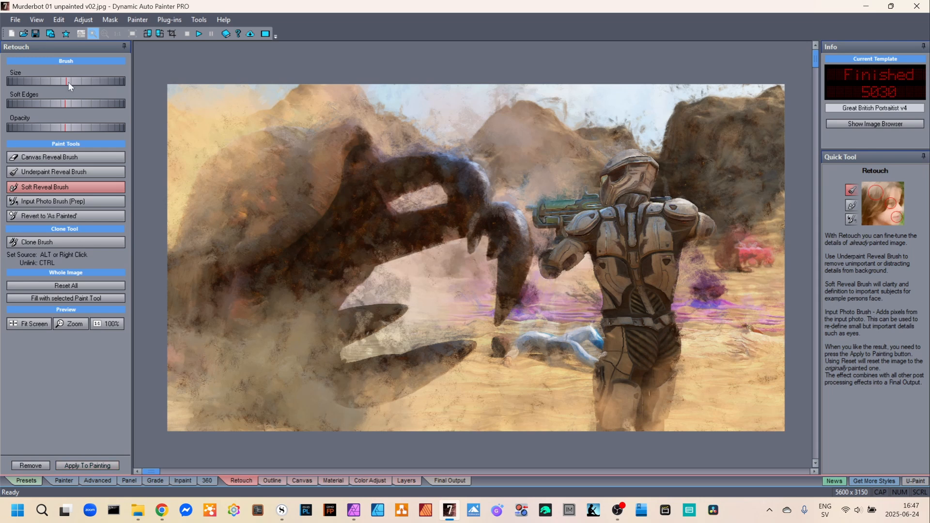
{"action": "left_click_drag", "start_coordinate": [69, 82], "coordinate": [141, 85]}
{"action": "mouse_move", "coordinate": [182, 97]}
{"action": "left_mouse_down"}
{"action": "mouse_move", "coordinate": [772, 105]}
{"action": "mouse_move", "coordinate": [630, 138]}
{"action": "mouse_move", "coordinate": [339, 133]}
{"action": "mouse_move", "coordinate": [196, 154]}
{"action": "mouse_move", "coordinate": [210, 121]}
{"action": "mouse_move", "coordinate": [320, 127]}
{"action": "mouse_move", "coordinate": [457, 199]}
{"action": "mouse_move", "coordinate": [741, 183]}
{"action": "mouse_move", "coordinate": [733, 201]}
{"action": "mouse_move", "coordinate": [274, 206]}
{"action": "mouse_move", "coordinate": [254, 222]}
{"action": "mouse_move", "coordinate": [337, 214]}
{"action": "left_mouse_up"}
{"action": "mouse_move", "coordinate": [202, 195]}
{"action": "left_mouse_down"}
{"action": "mouse_move", "coordinate": [227, 263]}
{"action": "mouse_move", "coordinate": [311, 259]}
{"action": "mouse_move", "coordinate": [174, 243]}
{"action": "mouse_move", "coordinate": [551, 263]}
{"action": "mouse_move", "coordinate": [258, 250]}
{"action": "mouse_move", "coordinate": [559, 208]}
{"action": "mouse_move", "coordinate": [499, 246]}
{"action": "mouse_move", "coordinate": [747, 253]}
{"action": "mouse_move", "coordinate": [648, 262]}
{"action": "mouse_move", "coordinate": [758, 268]}
{"action": "mouse_move", "coordinate": [329, 300]}
{"action": "mouse_move", "coordinate": [276, 314]}
{"action": "mouse_move", "coordinate": [197, 312]}
{"action": "mouse_move", "coordinate": [520, 292]}
{"action": "mouse_move", "coordinate": [272, 272]}
{"action": "mouse_move", "coordinate": [673, 278]}
{"action": "mouse_move", "coordinate": [225, 332]}
{"action": "mouse_move", "coordinate": [463, 351]}
{"action": "mouse_move", "coordinate": [313, 373]}
{"action": "mouse_move", "coordinate": [669, 367]}
{"action": "mouse_move", "coordinate": [697, 358]}
{"action": "mouse_move", "coordinate": [476, 359]}
{"action": "mouse_move", "coordinate": [361, 425]}
{"action": "left_mouse_up"}
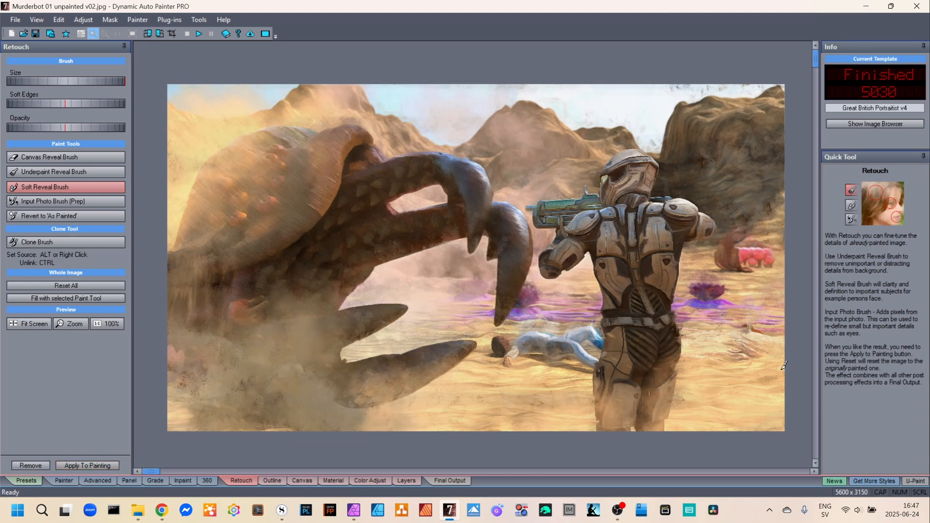
{"action": "mouse_move", "coordinate": [783, 366]}
{"action": "left_mouse_down"}
{"action": "mouse_move", "coordinate": [257, 409]}
{"action": "mouse_move", "coordinate": [180, 96]}
{"action": "mouse_move", "coordinate": [787, 416]}
{"action": "mouse_move", "coordinate": [775, 97]}
{"action": "mouse_move", "coordinate": [213, 467]}
{"action": "left_mouse_up"}
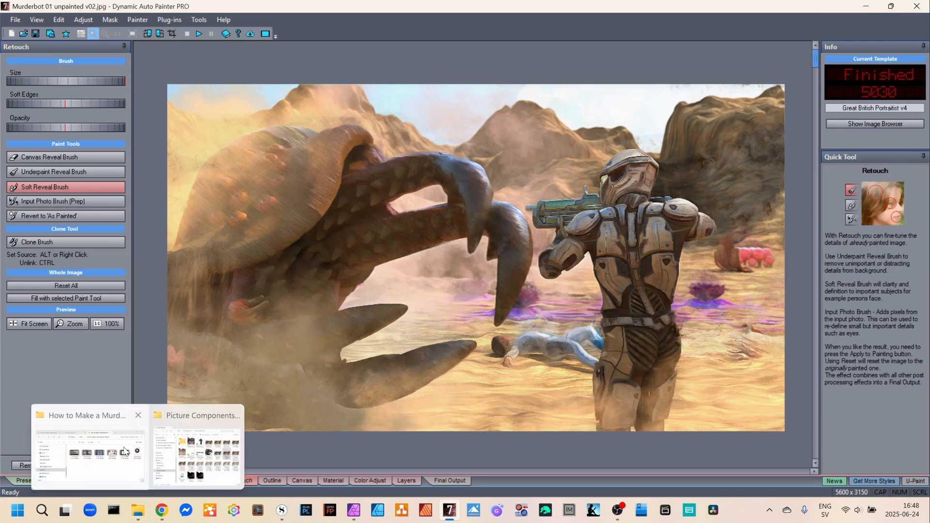
{"action": "left_click", "coordinate": [89, 466]}
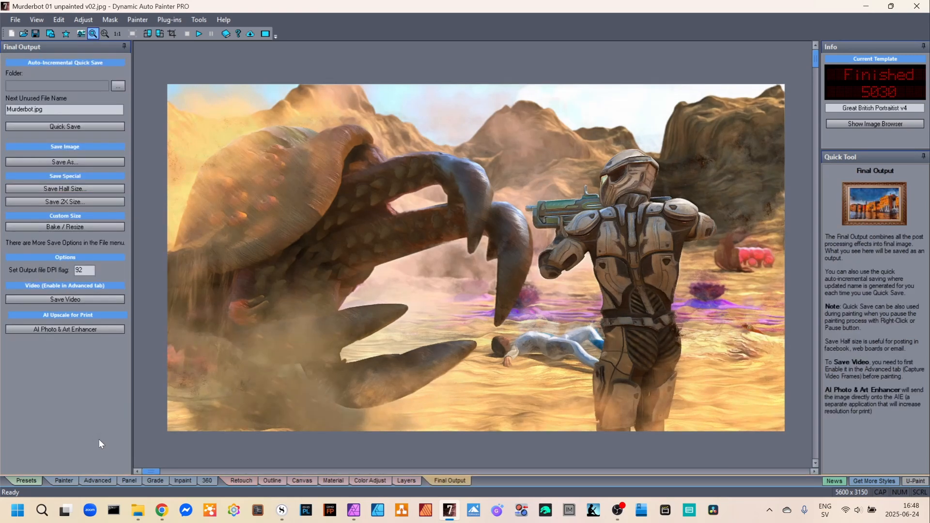
Set the colour levels to Midtones 1.19 and Shadow 15, adjust Pigment Brilliance and Highlights, and apply the colour adjustment to the painting.
{"action": "left_click", "coordinate": [363, 480]}
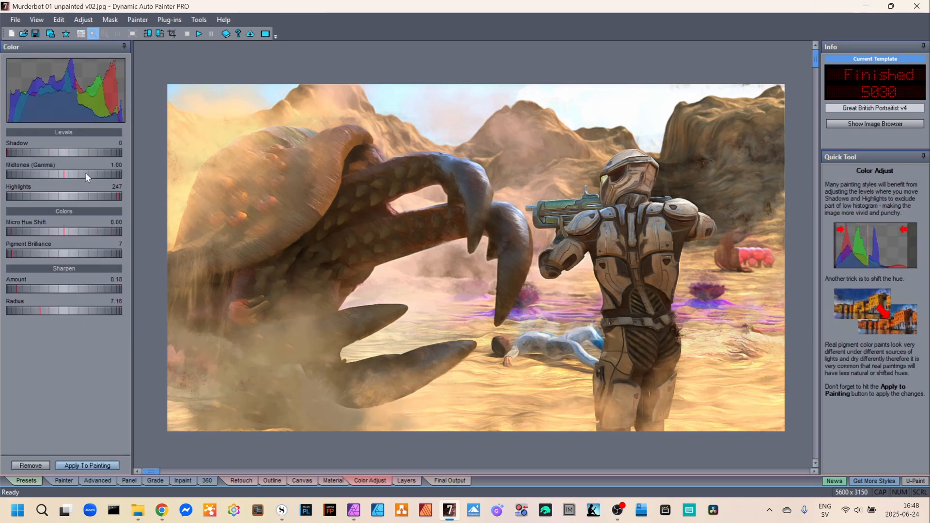
{"action": "left_click", "coordinate": [65, 152]}
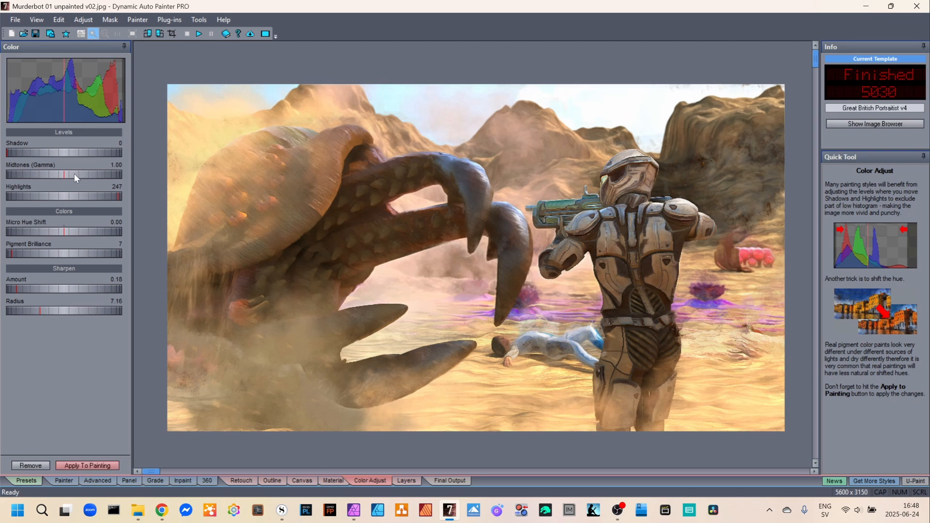
{"action": "left_click_drag", "start_coordinate": [74, 174], "coordinate": [70, 174]}
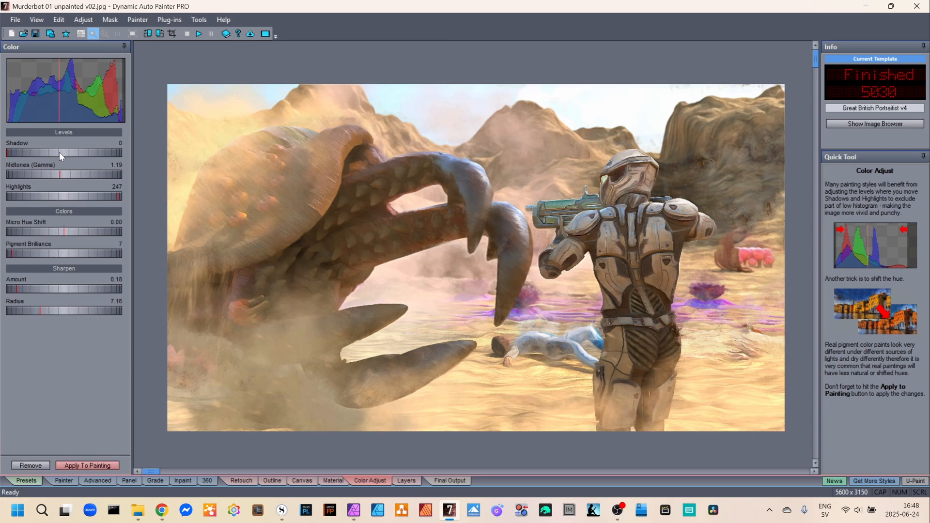
{"action": "left_click_drag", "start_coordinate": [59, 153], "coordinate": [66, 151]}
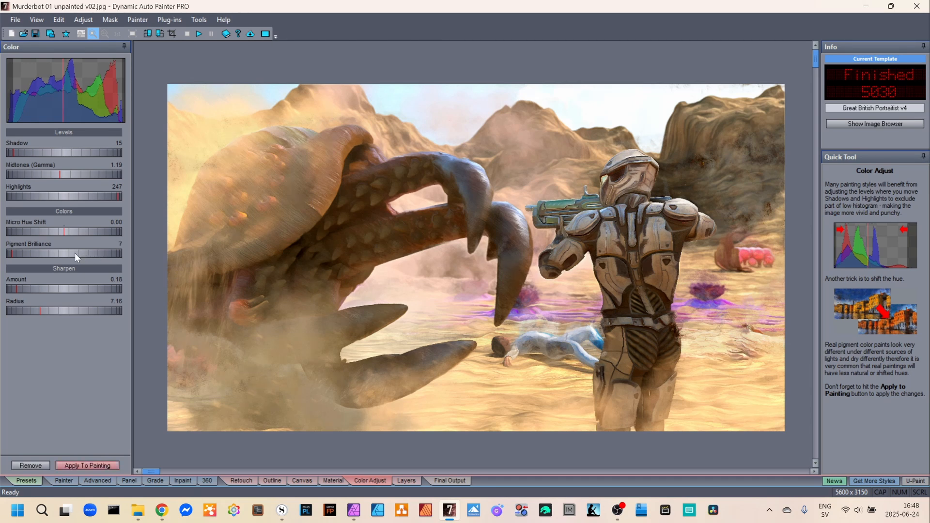
{"action": "left_click_drag", "start_coordinate": [74, 254], "coordinate": [36, 256]}
{"action": "left_click_drag", "start_coordinate": [51, 196], "coordinate": [68, 196]}
{"action": "left_click", "coordinate": [95, 464]}
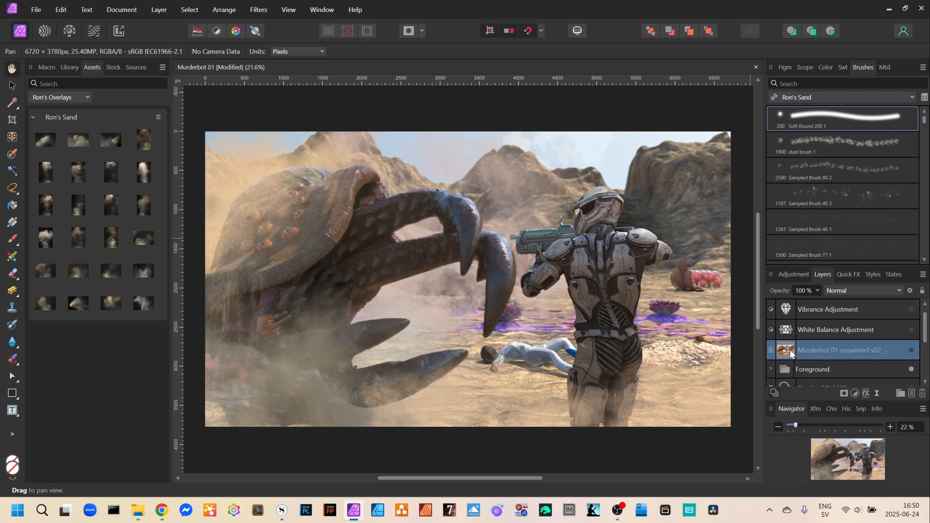
In the Affinity Photo composite, make the painted Murderbot 01 unpainted v02 layer visible and set its opacity to 30%.
{"action": "left_click", "coordinate": [912, 351]}
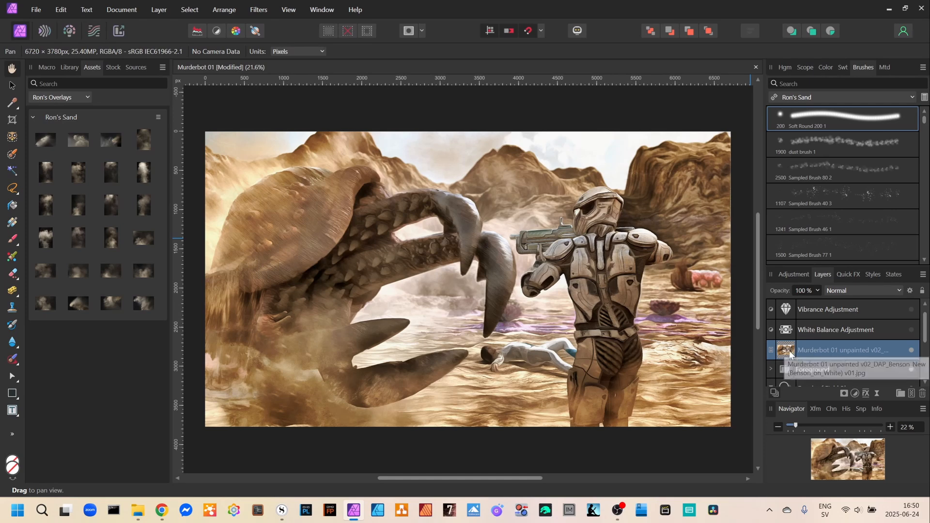
{"action": "left_click", "coordinate": [818, 290]}
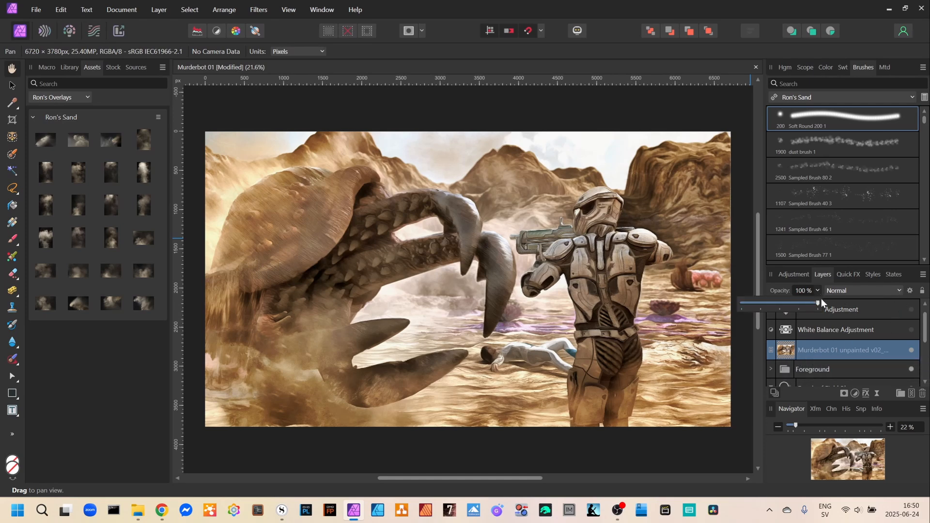
{"action": "left_click_drag", "start_coordinate": [819, 303], "coordinate": [769, 307]}
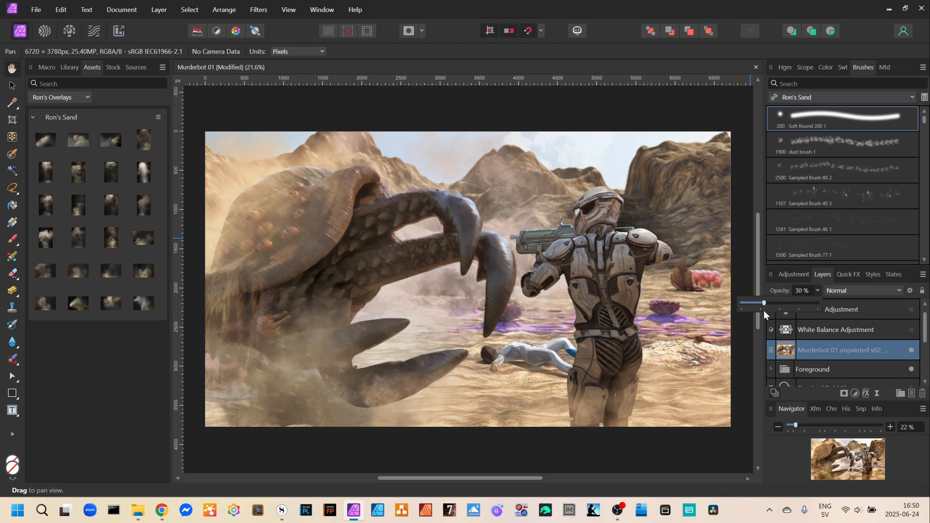
{"action": "left_click", "coordinate": [771, 285]}
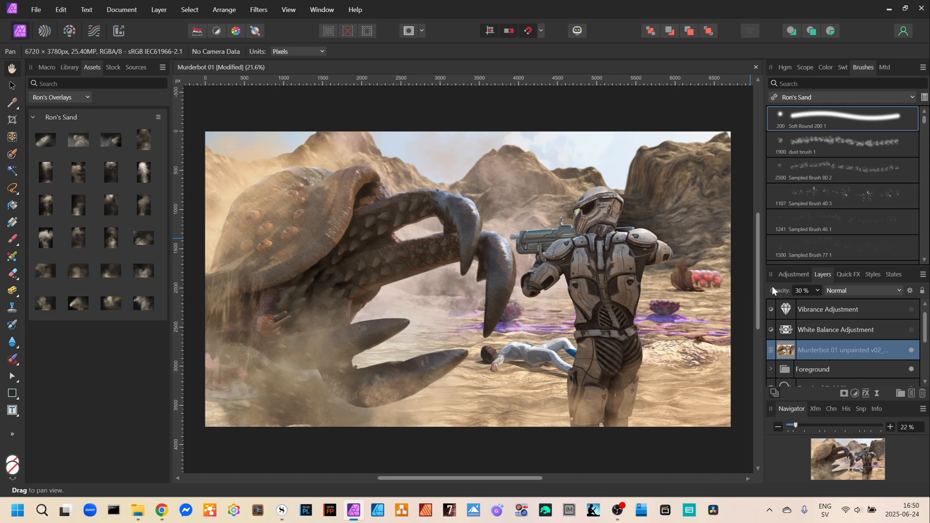
Examine the blended painting effect up close on the creature's claws, the figure lying on the sand and the armoured figure.
{"action": "left_click", "coordinate": [890, 427]}
{"action": "left_click", "coordinate": [889, 426]}
{"action": "left_click", "coordinate": [890, 426]}
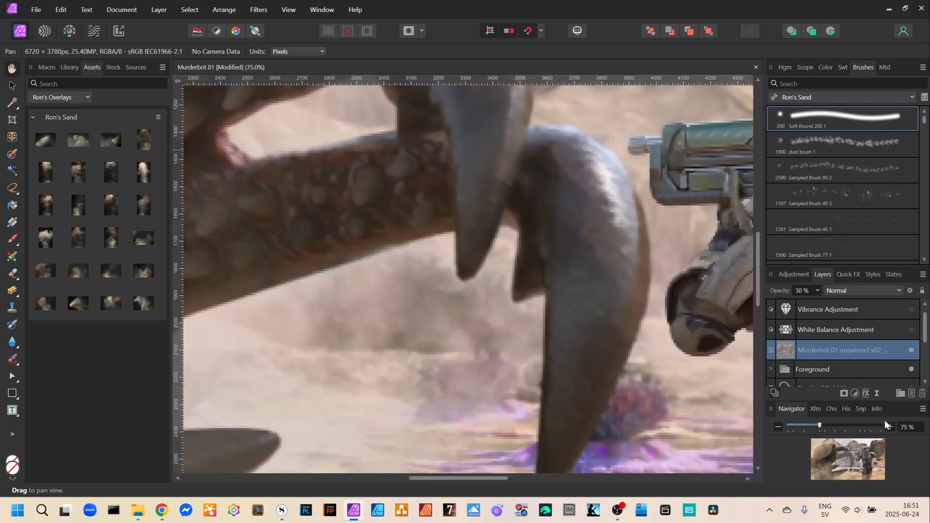
{"action": "scroll", "coordinate": [659, 358], "scroll_direction": "down", "scroll_amount": 5}
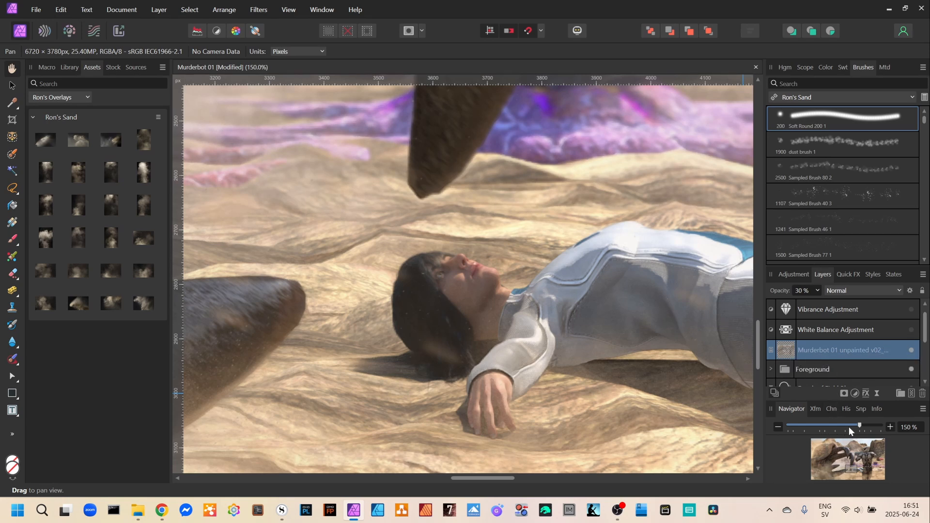
{"action": "left_click_drag", "start_coordinate": [859, 423], "coordinate": [801, 425]}
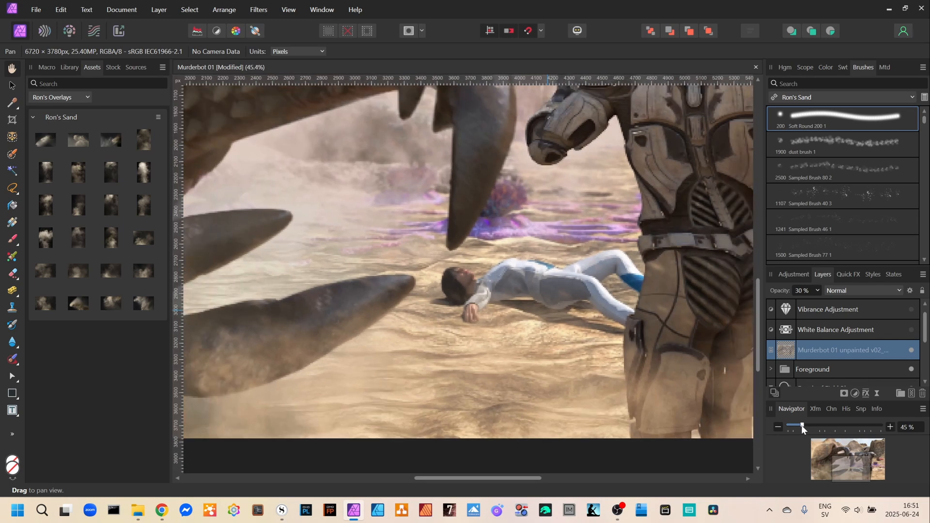
{"action": "scroll", "coordinate": [663, 352], "scroll_direction": "up", "scroll_amount": 2}
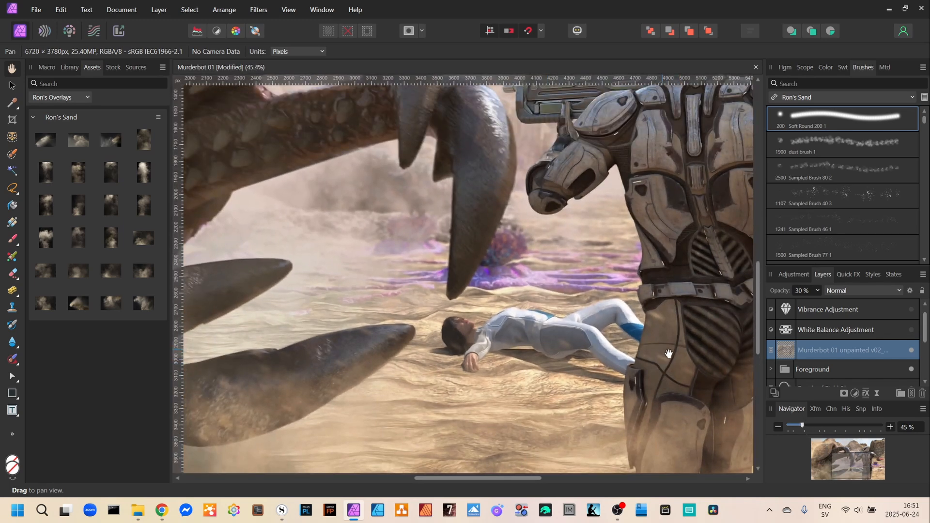
Turn on the White Balance Adjustment layer over the whole picture, view its settings and open the Vibrance Adjustment.
{"action": "left_click", "coordinate": [911, 330]}
{"action": "left_click", "coordinate": [779, 426]}
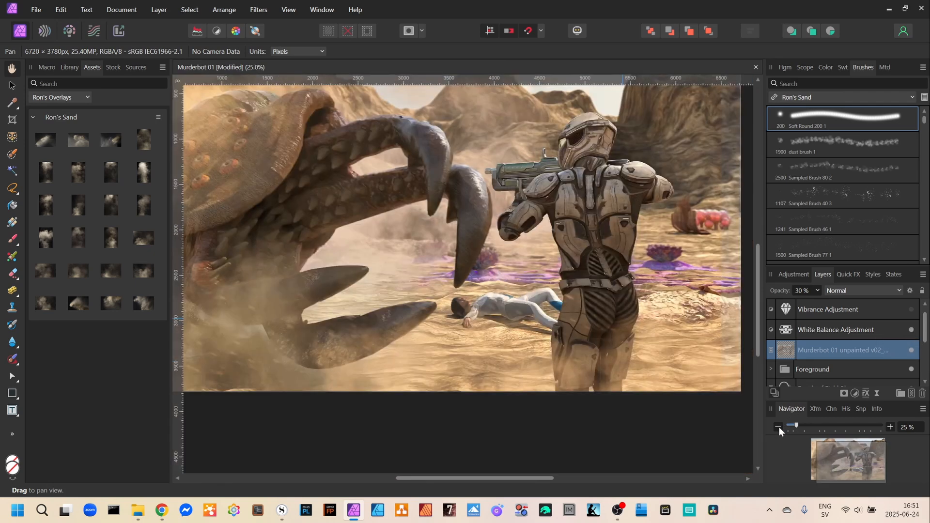
{"action": "left_click", "coordinate": [778, 426]}
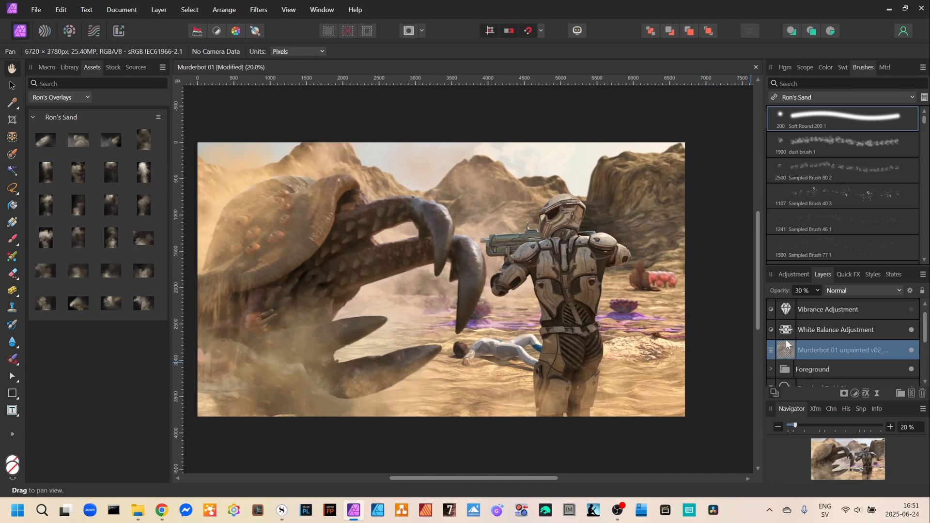
{"action": "double_click", "coordinate": [787, 329]}
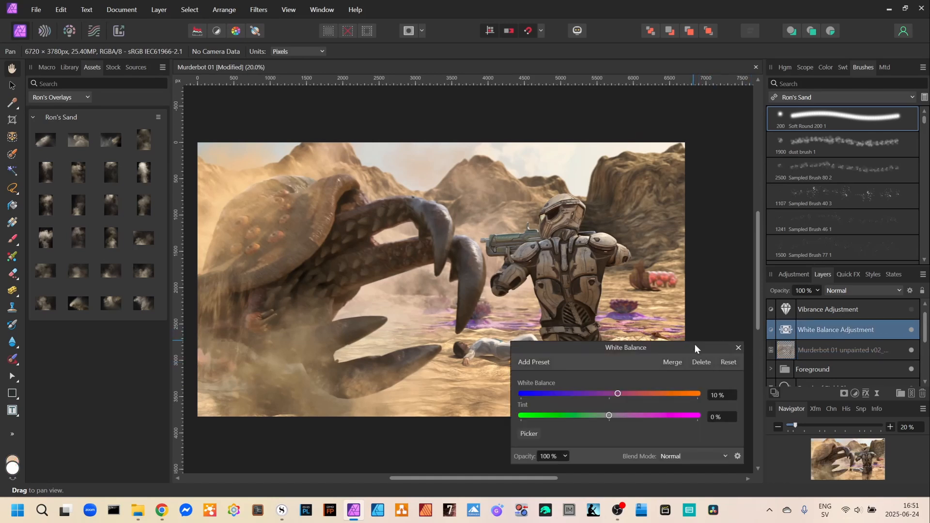
{"action": "left_click_drag", "start_coordinate": [694, 344], "coordinate": [219, 225]}
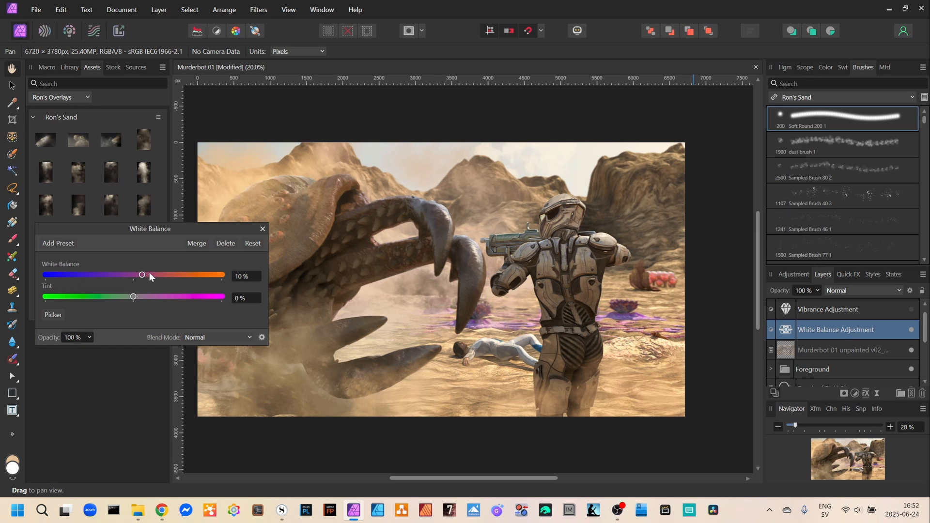
{"action": "double_click", "coordinate": [786, 310]}
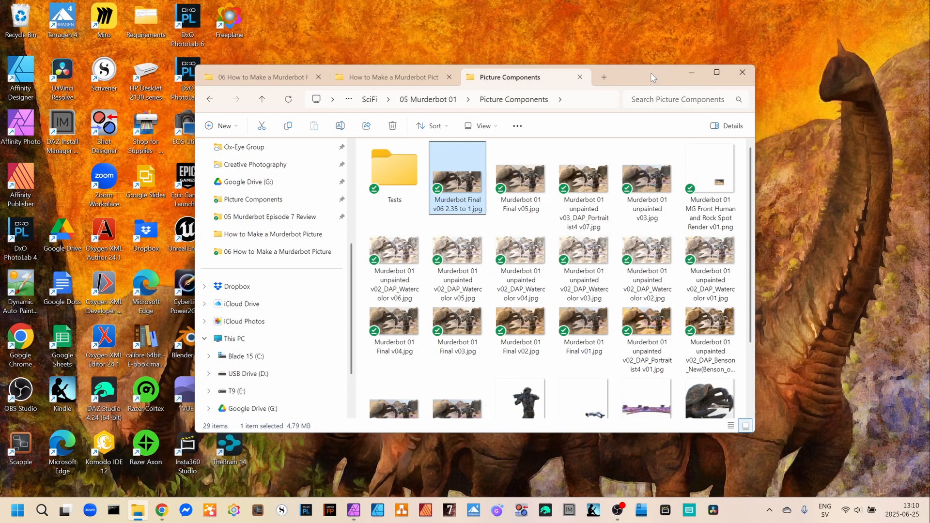
Look through the saved final, unpainted and Watercolor versions of the Murderbot picture in the Picture Components folder.
{"action": "left_click_drag", "start_coordinate": [650, 72], "coordinate": [648, 71]}
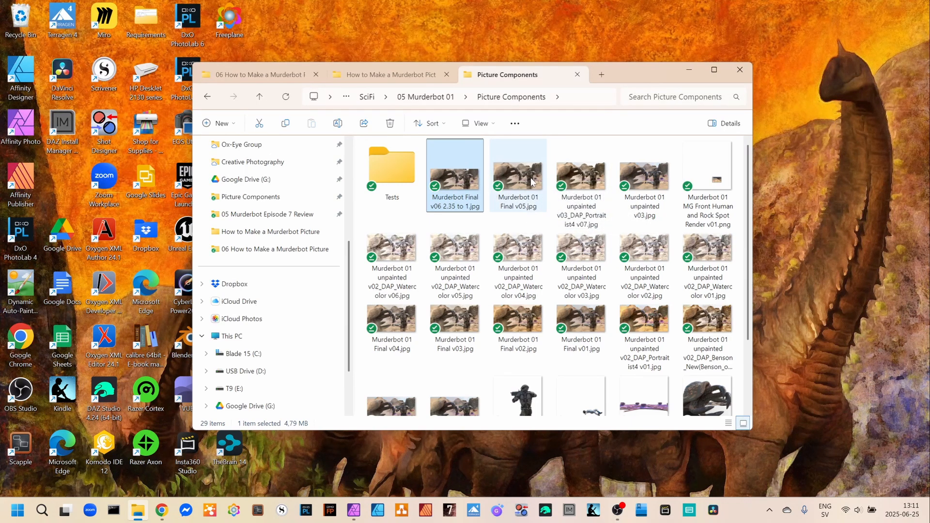
{"action": "key", "text": "Right"}
{"action": "key", "text": "Right"}
{"action": "key", "text": "Right"}
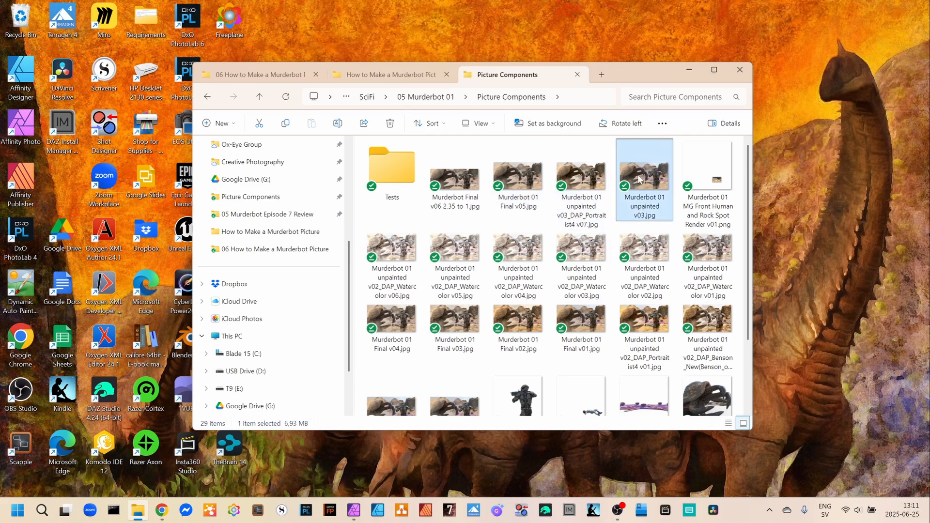
{"action": "left_click", "coordinate": [533, 252]}
{"action": "left_click", "coordinate": [521, 313]}
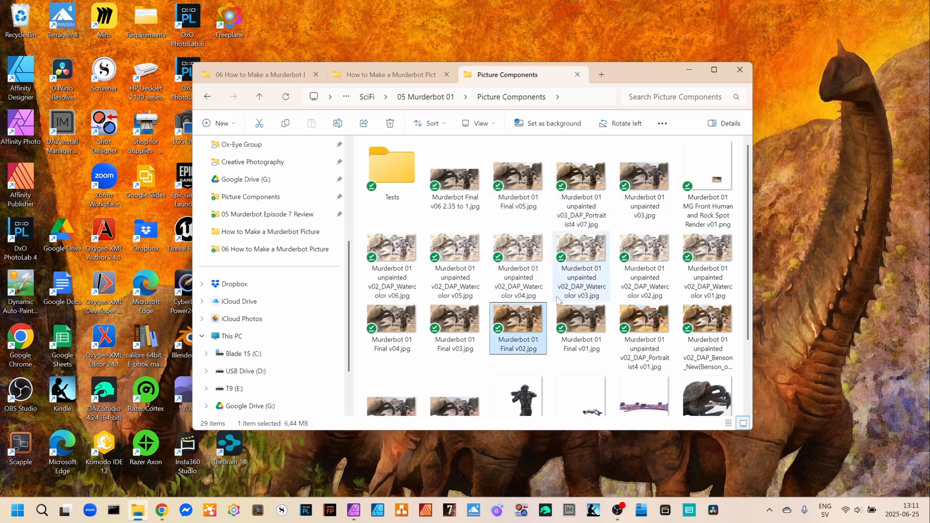
{"action": "mouse_move", "coordinate": [747, 257]}
{"action": "left_mouse_down"}
{"action": "mouse_move", "coordinate": [748, 345]}
{"action": "mouse_move", "coordinate": [750, 245]}
{"action": "left_mouse_up"}
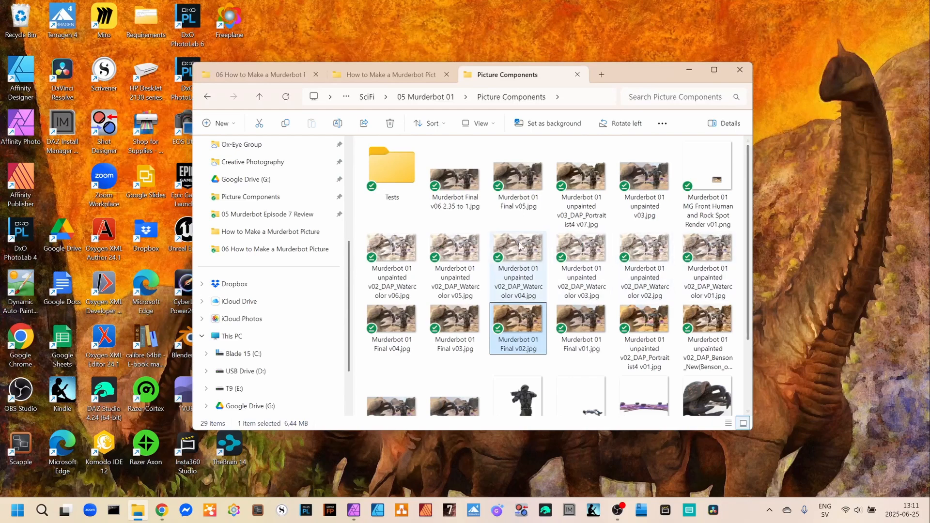
{"action": "left_click", "coordinate": [467, 256]}
{"action": "left_click", "coordinate": [522, 252]}
{"action": "left_click", "coordinate": [582, 252]}
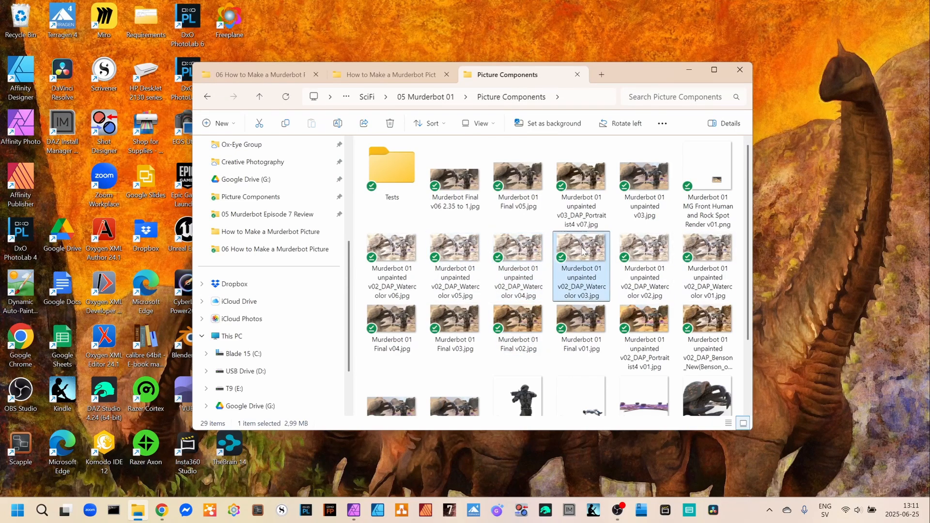
{"action": "left_click", "coordinate": [645, 252]}
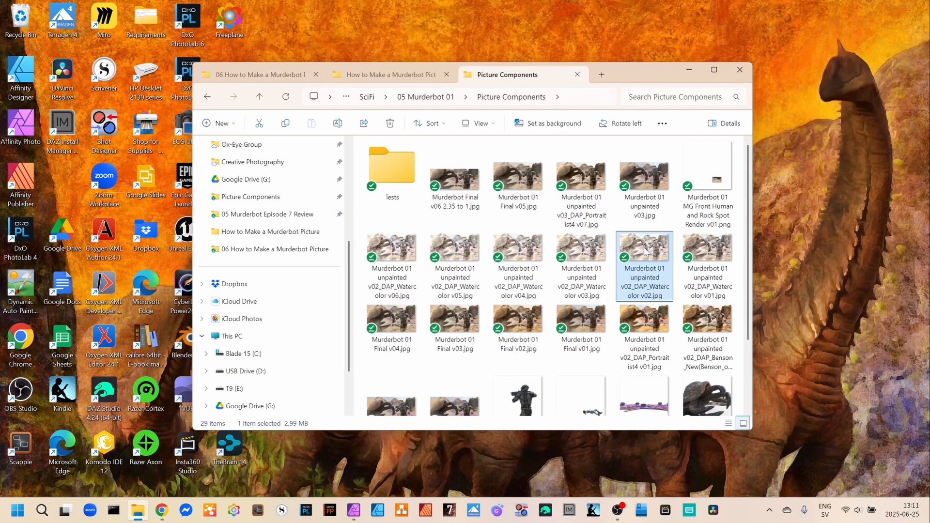
{"action": "mouse_move", "coordinate": [515, 345]}
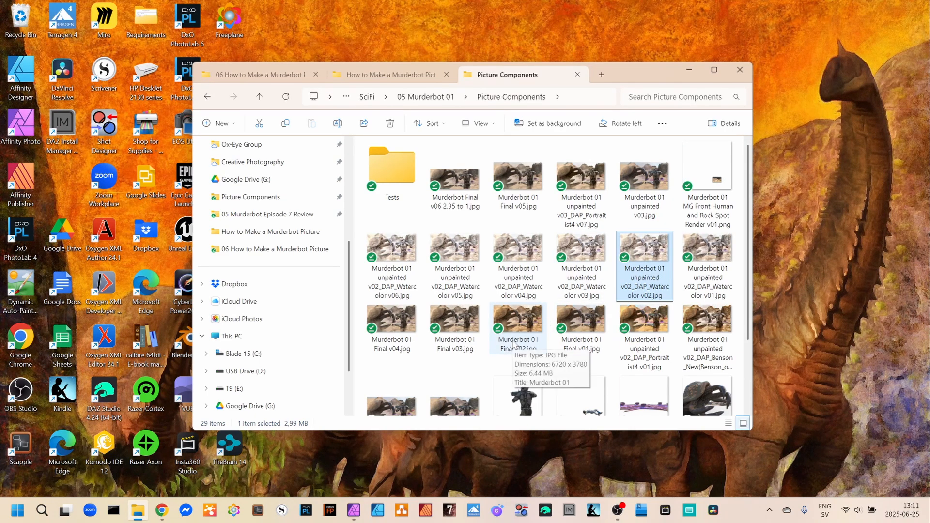
View Murderbot 01 Final v04.jpg at full window size, inspect the shadow beneath the lying figure up close and close the image.
{"action": "left_click", "coordinate": [396, 325]}
{"action": "double_click", "coordinate": [396, 325]}
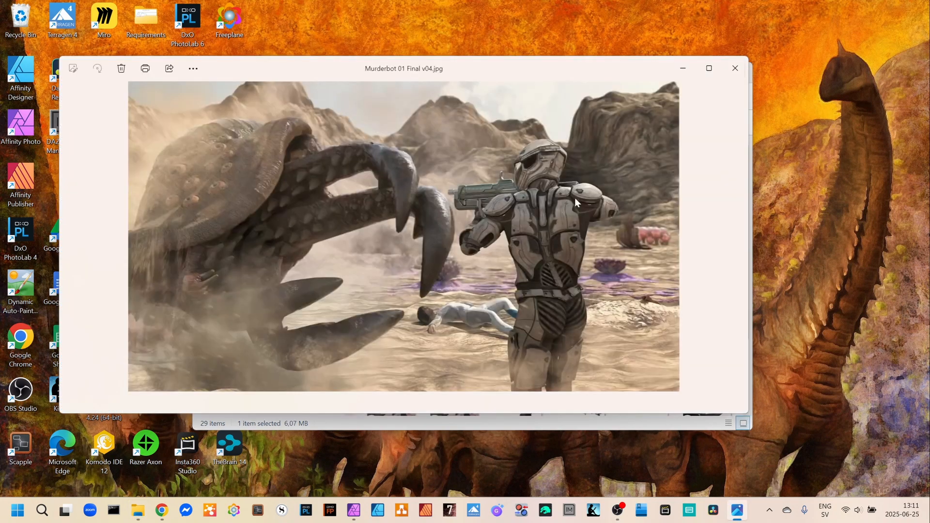
{"action": "left_click", "coordinate": [710, 69]}
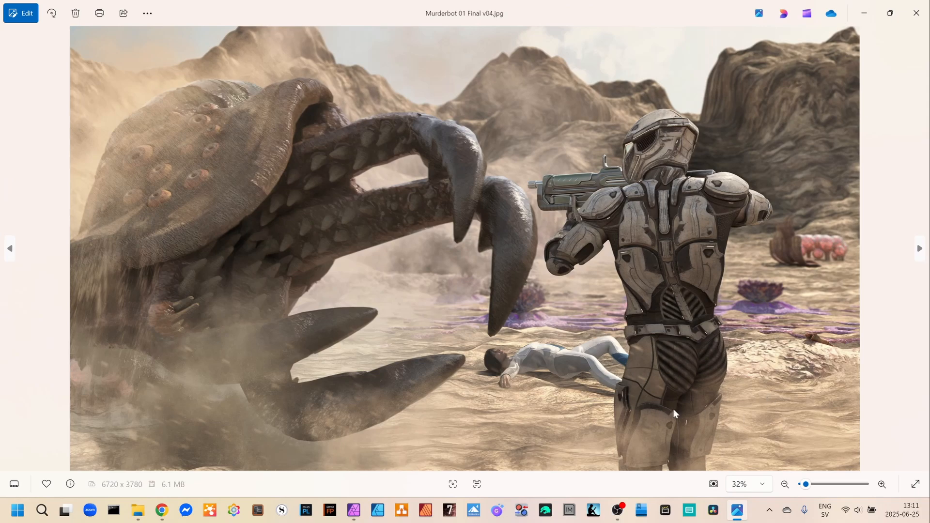
{"action": "scroll", "coordinate": [559, 395], "scroll_direction": "up", "scroll_amount": 15}
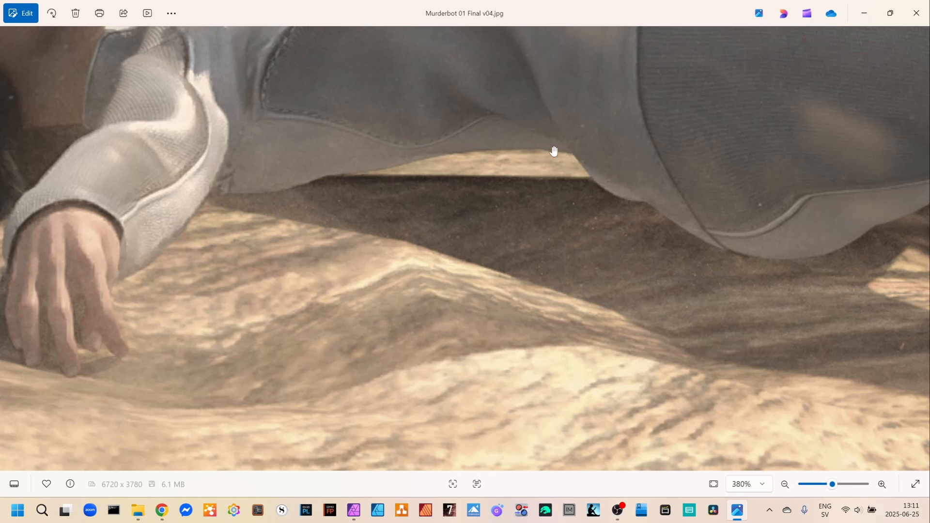
{"action": "left_click_drag", "start_coordinate": [553, 151], "coordinate": [492, 246]}
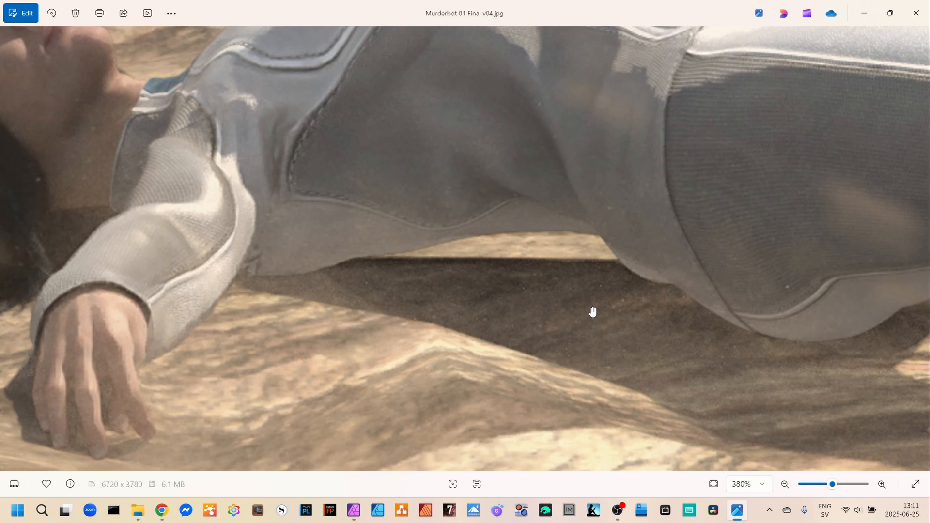
{"action": "left_click", "coordinate": [916, 17]}
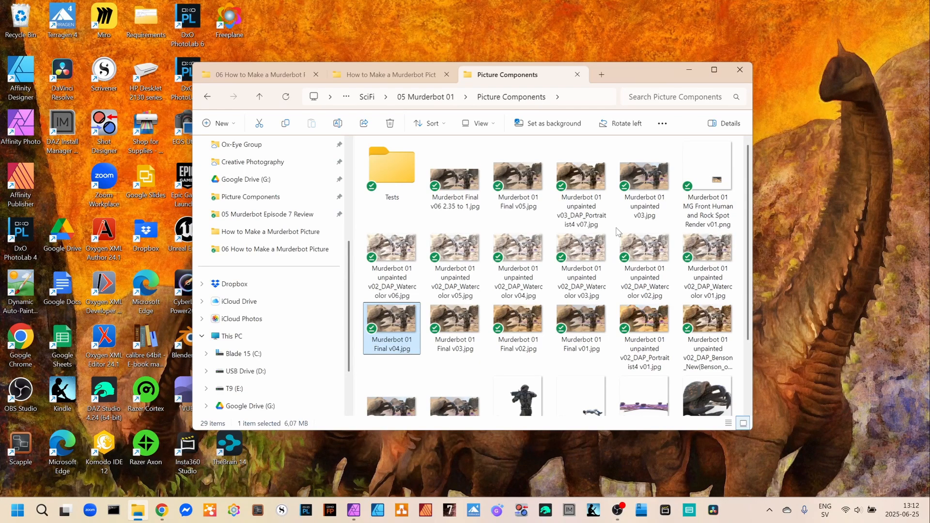
Switch to Affinity Photo, inspect the figure lying on the sand using saved View Point 2 and return to View Point 1.
{"action": "key", "text": "alt+Tab"}
{"action": "key", "text": "alt+Tab"}
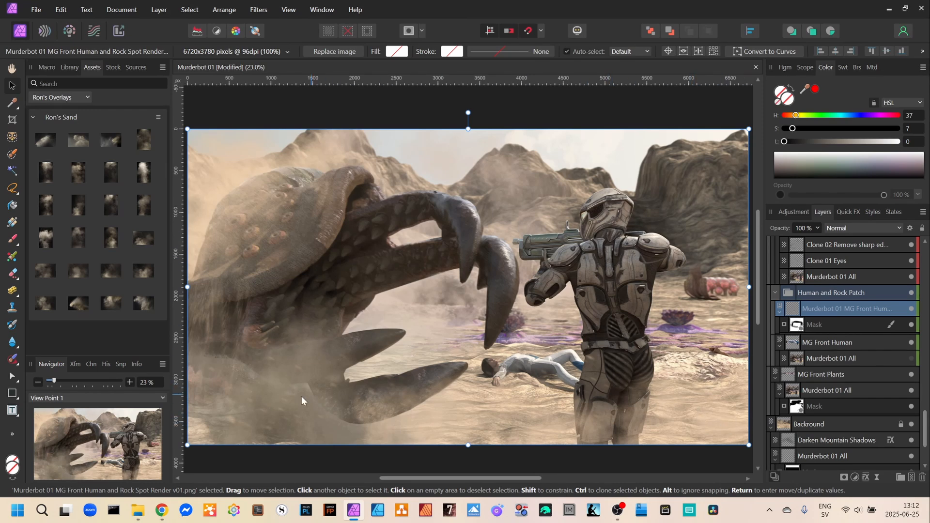
{"action": "left_click", "coordinate": [163, 399]}
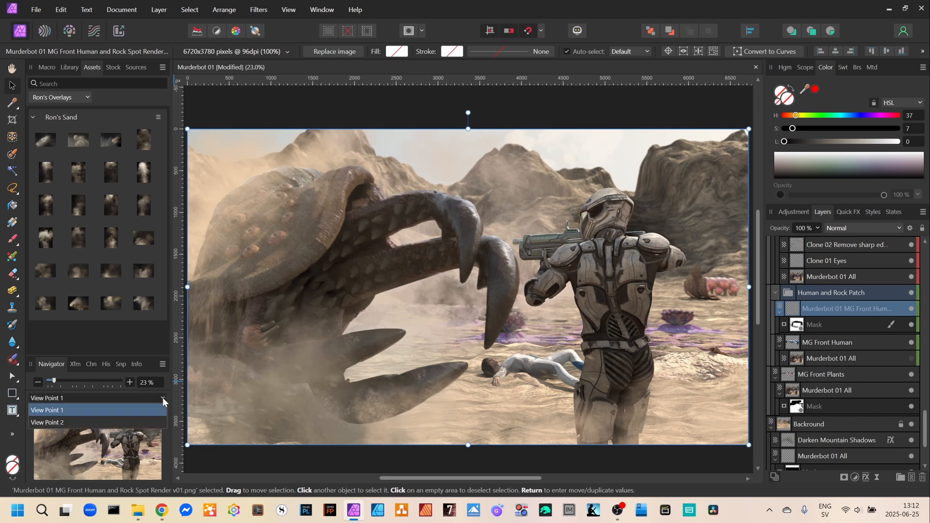
{"action": "left_click", "coordinate": [122, 422]}
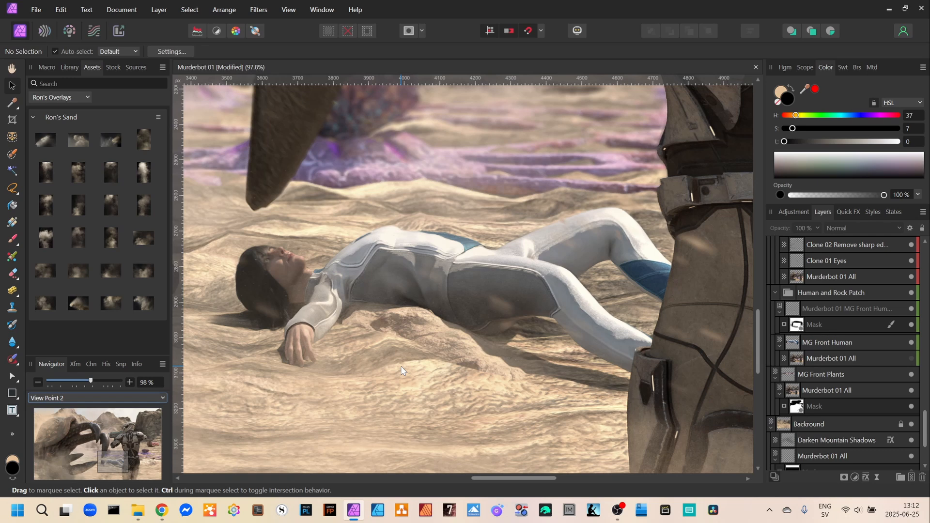
{"action": "left_click", "coordinate": [163, 399]}
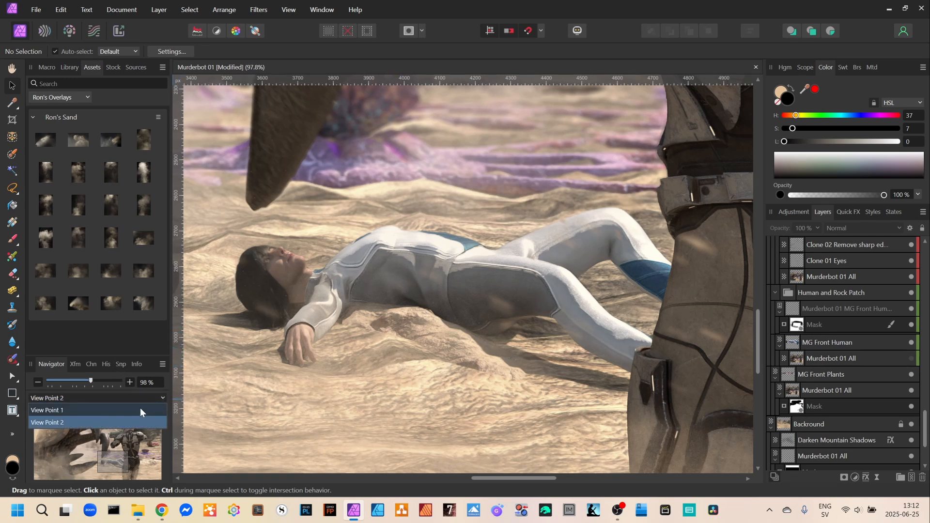
{"action": "left_click", "coordinate": [140, 410]}
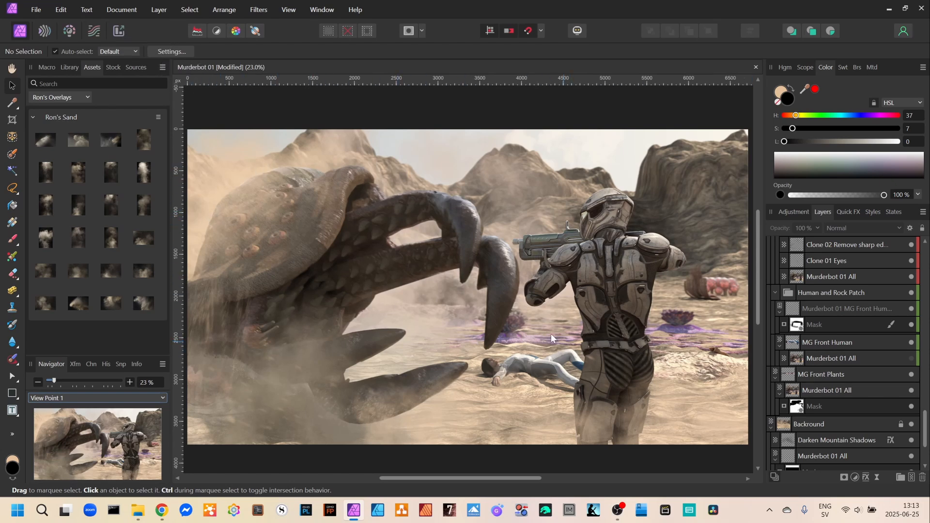
Switch to the Export Persona to view the export slices of the Murderbot 01 picture.
{"action": "left_click", "coordinate": [119, 31]}
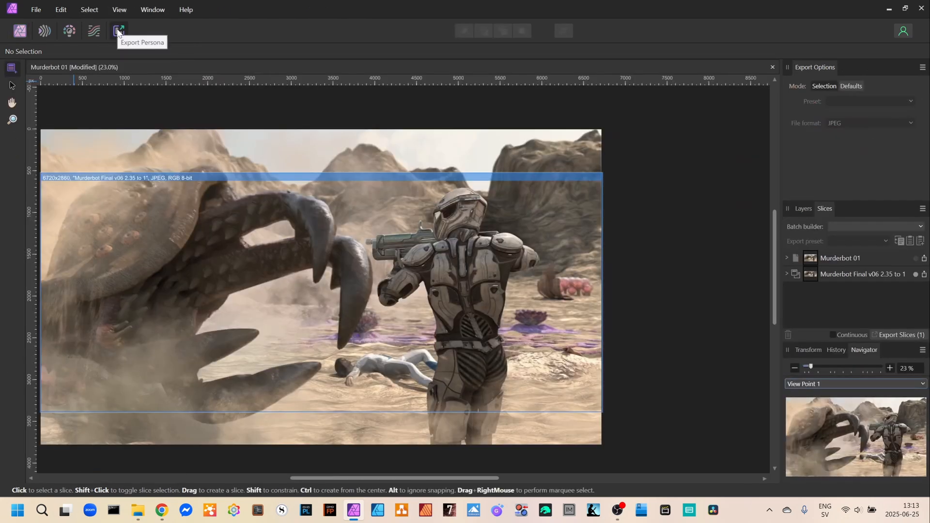